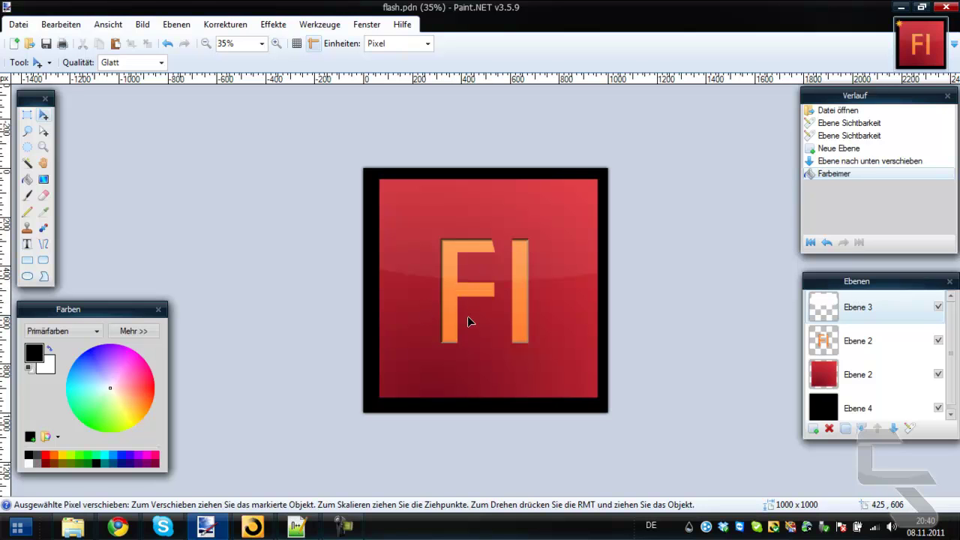
{"action": "left_click", "coordinate": [343, 525]}
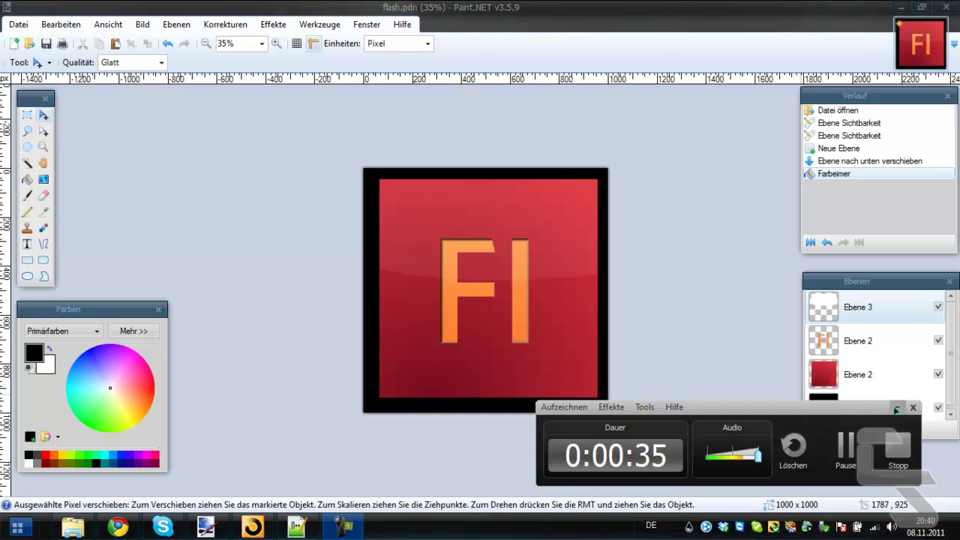
{"action": "left_click", "coordinate": [897, 407]}
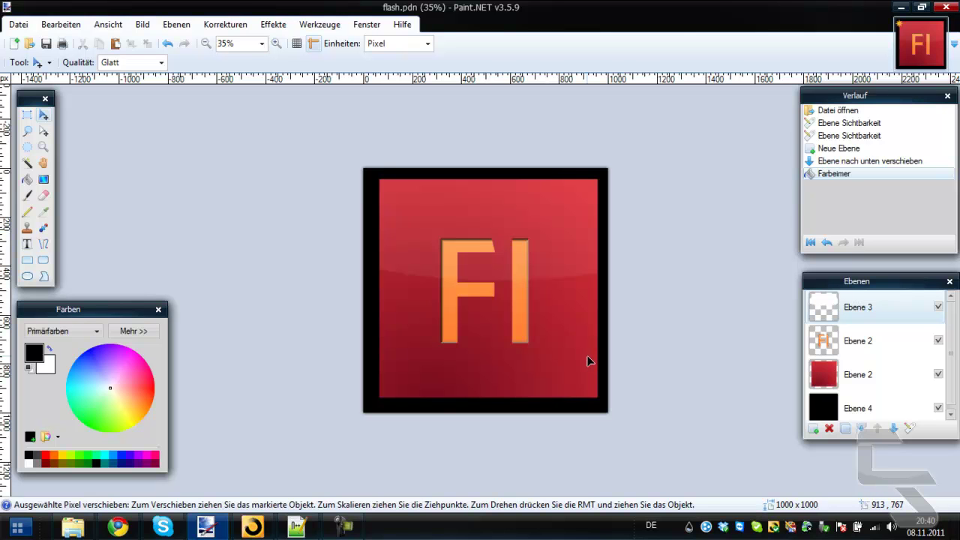
Create a new 1000 × 1000 pixel image, add an empty layer above the background and activate the rectangular selection tool
{"action": "left_click", "coordinate": [18, 24]}
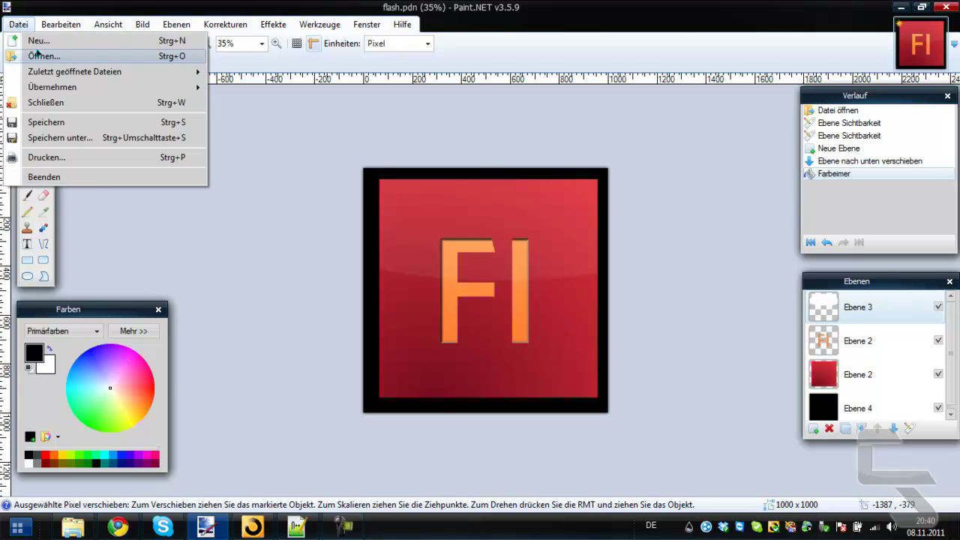
{"action": "left_click", "coordinate": [39, 41]}
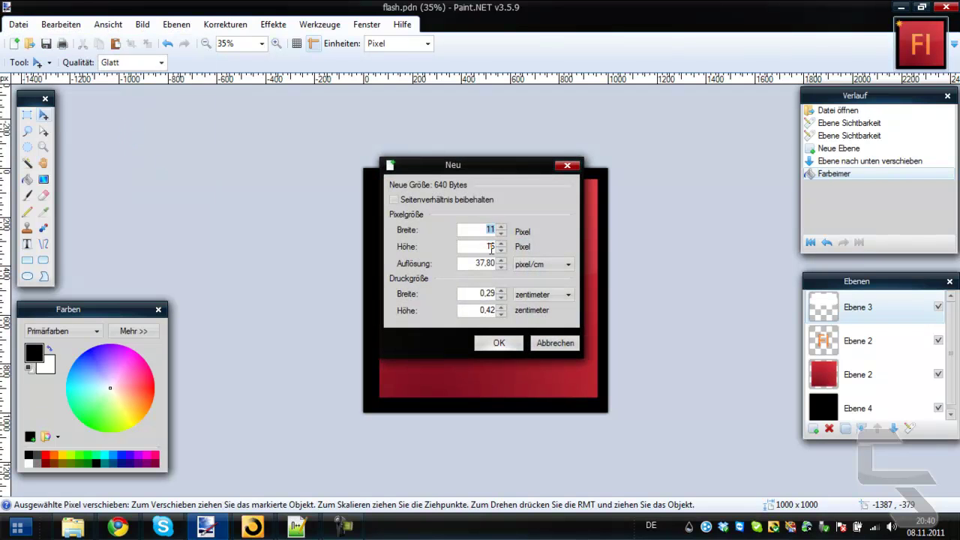
{"action": "type", "text": "1000"}
{"action": "key", "text": "Tab"}
{"action": "type", "text": "1000"}
{"action": "left_click", "coordinate": [498, 343]}
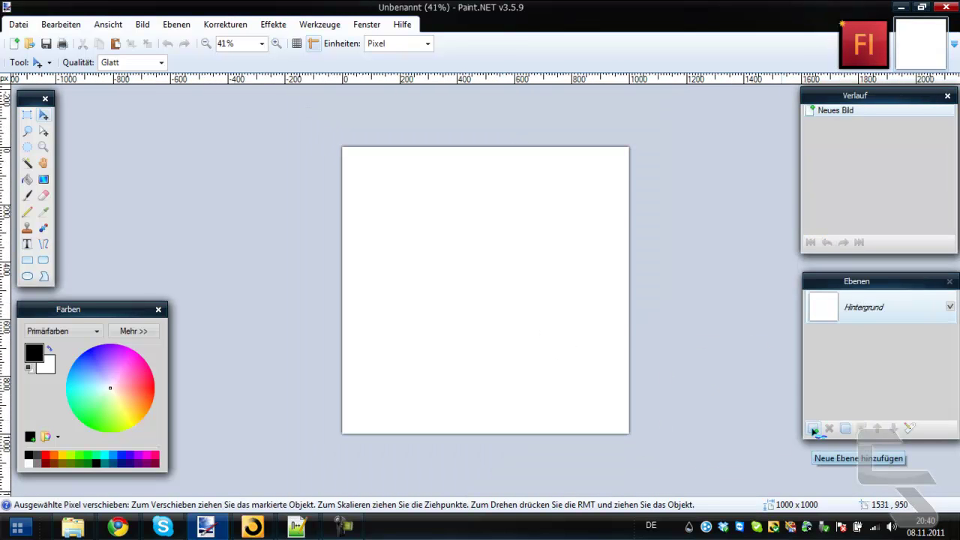
{"action": "left_click", "coordinate": [814, 431]}
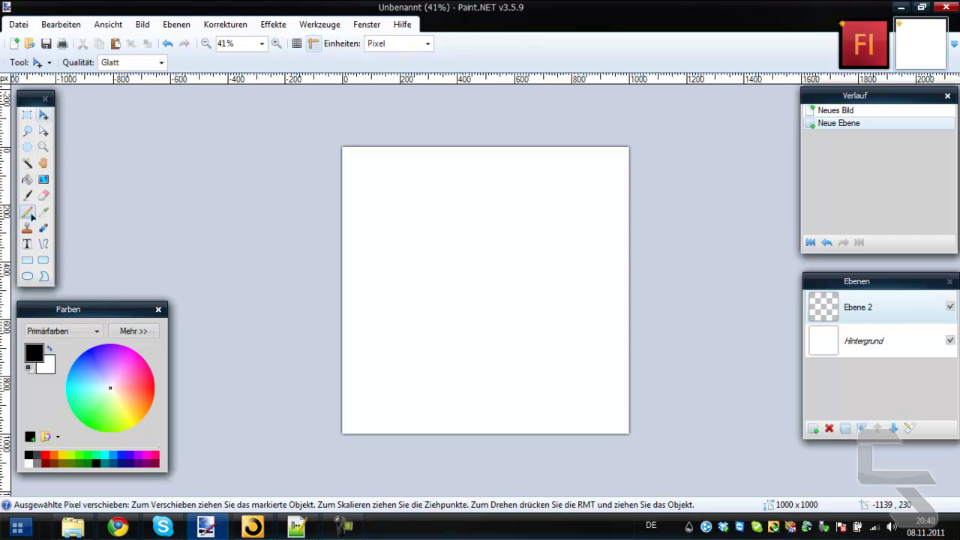
{"action": "left_click", "coordinate": [27, 115]}
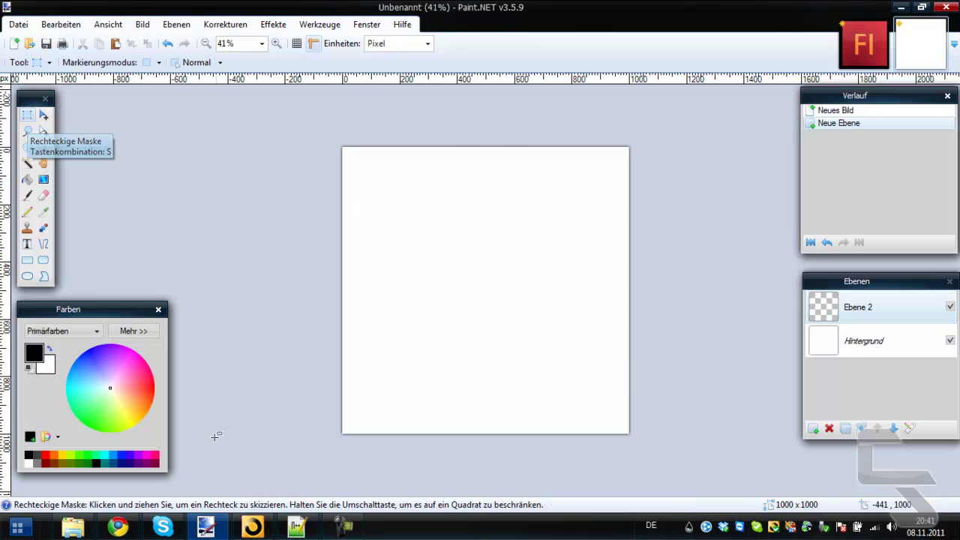
Switch to Chrome and search Google Images for "flash logo"
{"action": "left_click", "coordinate": [118, 526]}
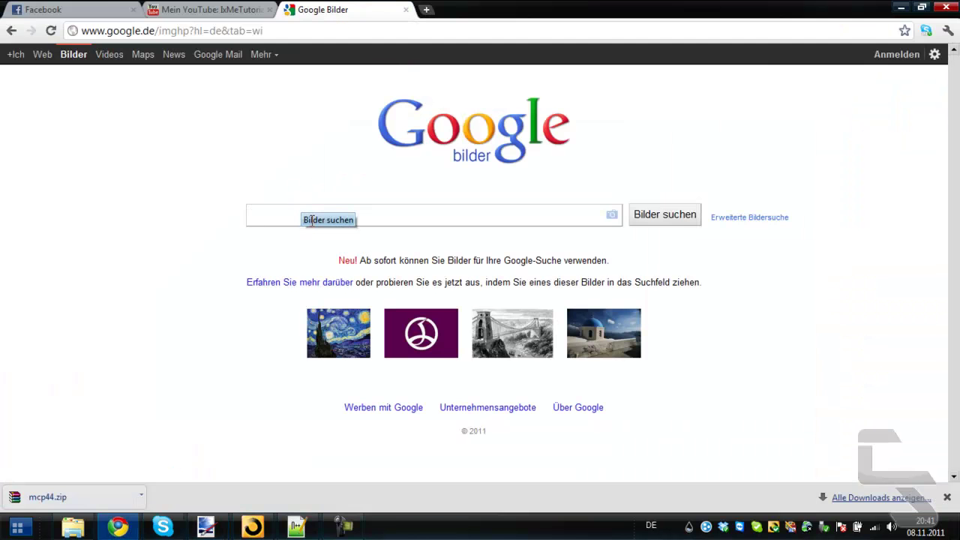
{"action": "key", "text": "BackSpace"}
{"action": "type", "text": "flash logo"}
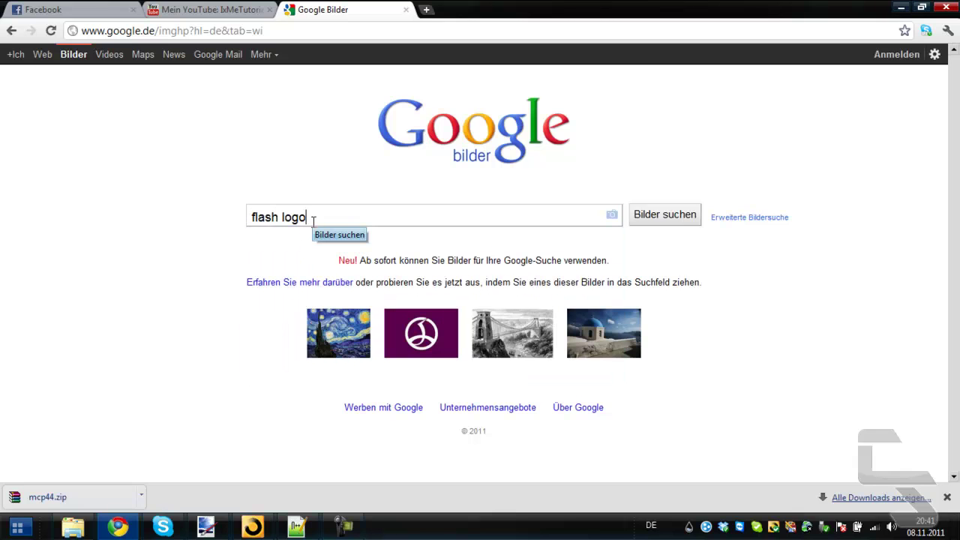
{"action": "key", "text": "Return"}
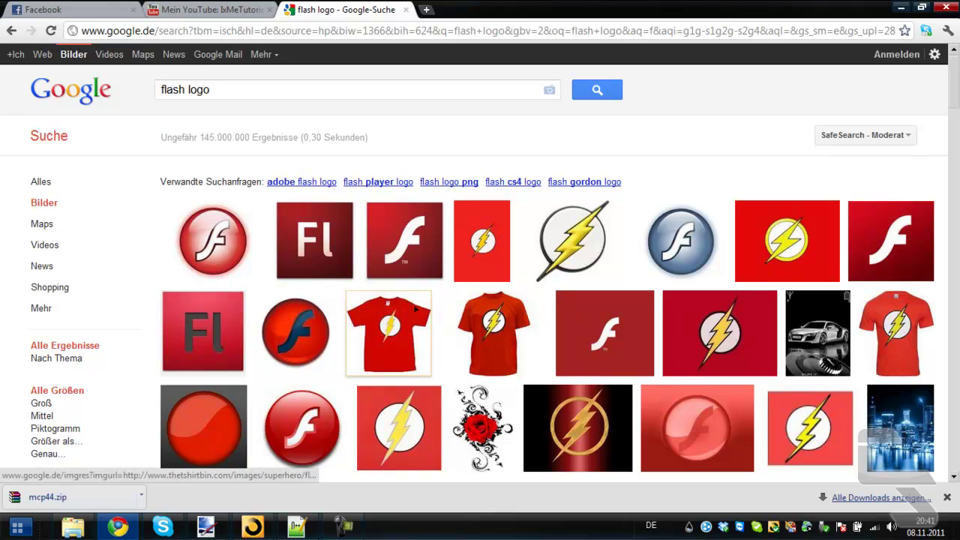
Open the full-size Adobe Flash CS4 logo with the dark grey "Fl" letters and copy the image
{"action": "mouse_move", "coordinate": [231, 317]}
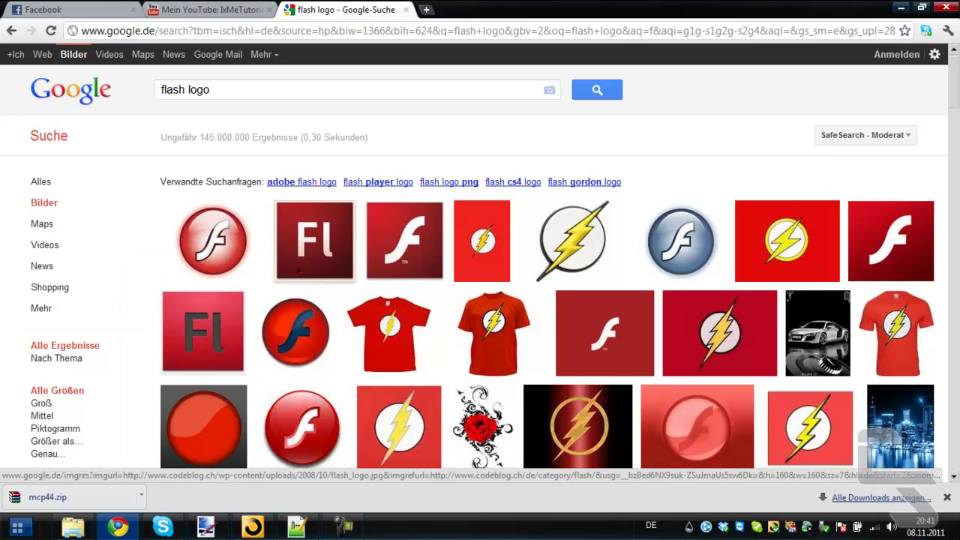
{"action": "left_click", "coordinate": [226, 323]}
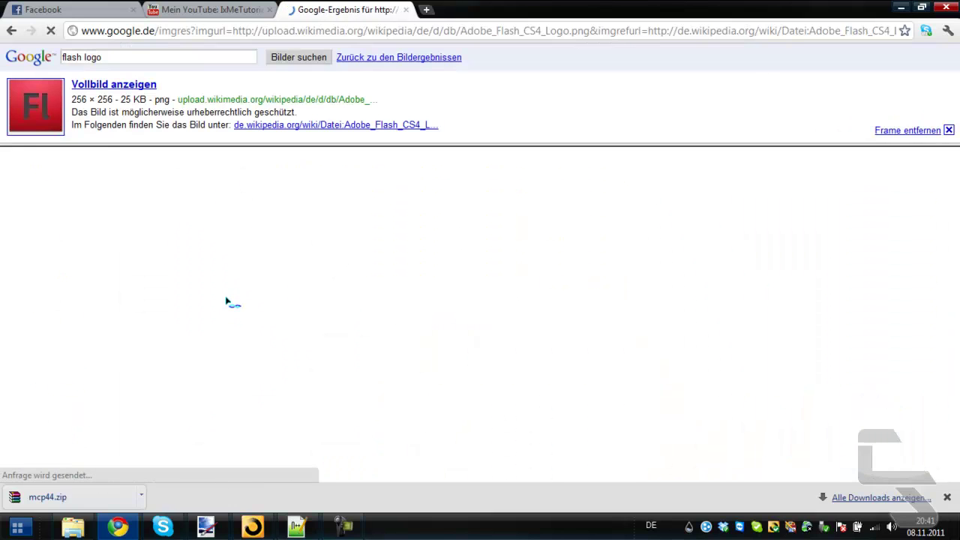
{"action": "left_click", "coordinate": [43, 114]}
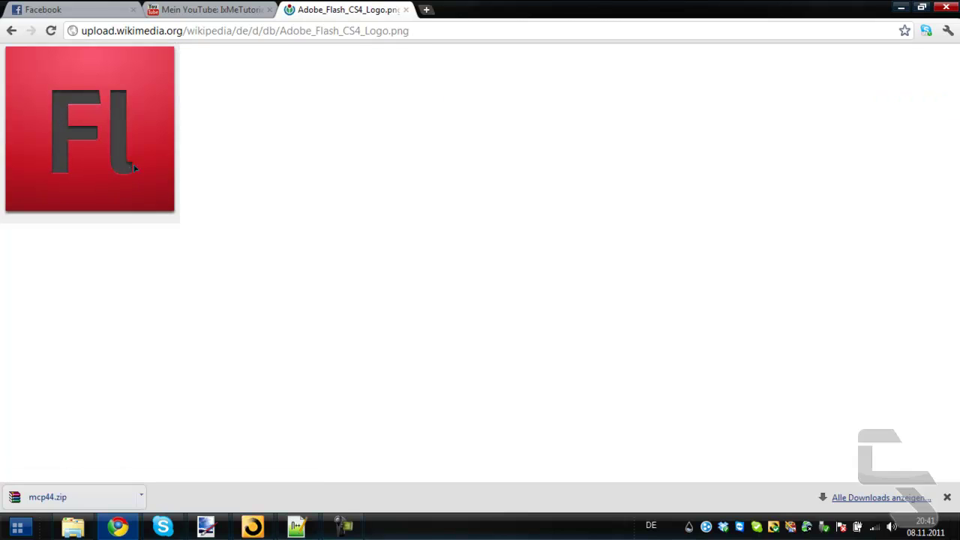
{"action": "right_click", "coordinate": [134, 167]}
{"action": "left_click", "coordinate": [142, 165]}
Switch to Paint.NET, paste the logo on the new layer, enlarge it to about 670 × 670 pixels, center it and deselect
{"action": "mouse_move", "coordinate": [313, 517]}
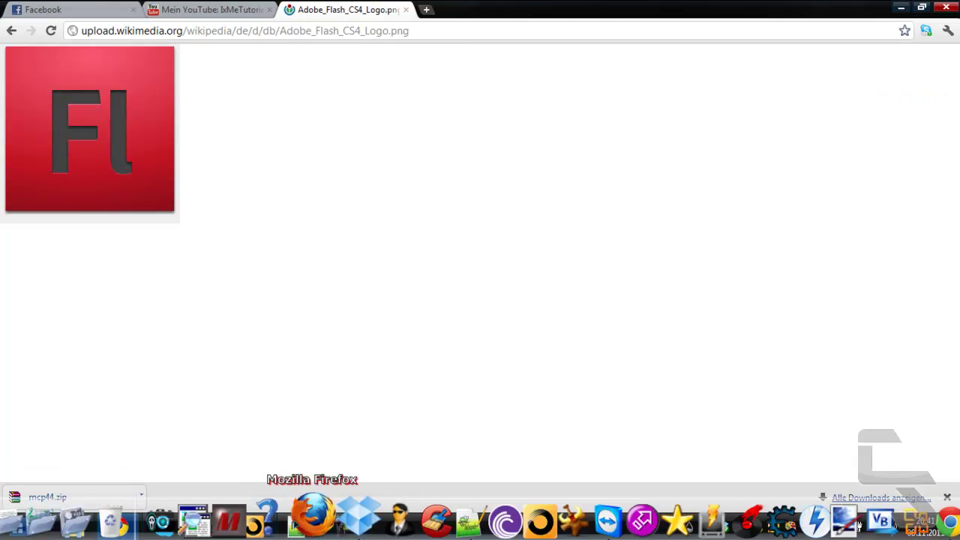
{"action": "left_click", "coordinate": [207, 526]}
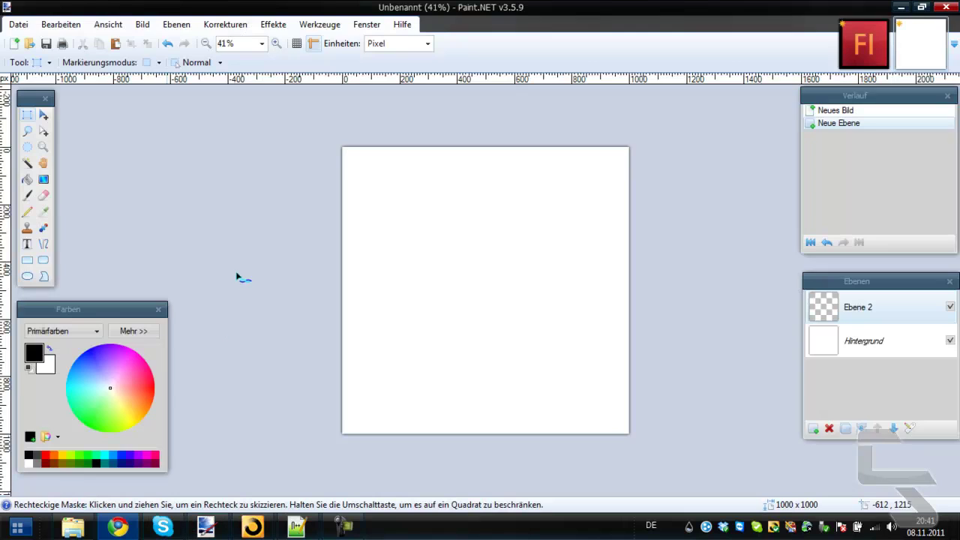
{"action": "left_click", "coordinate": [21, 24]}
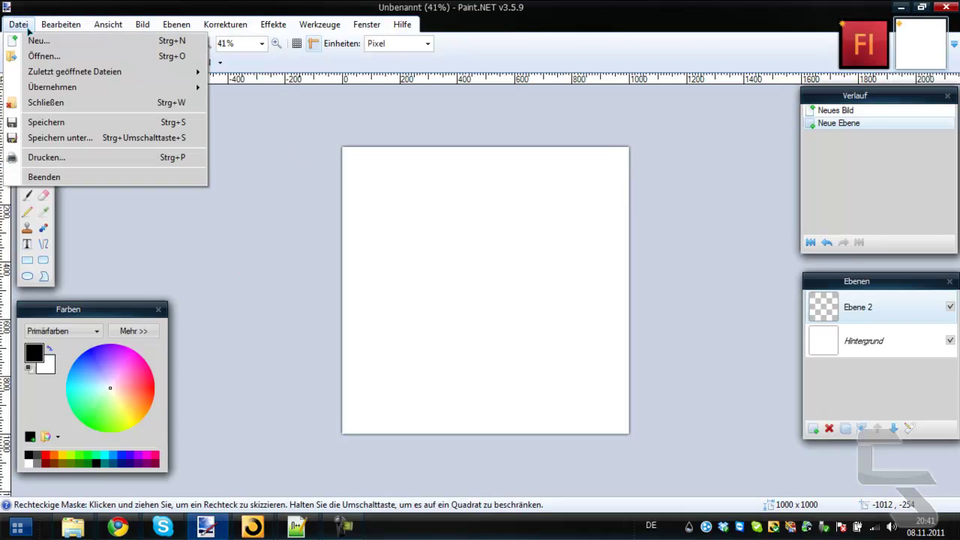
{"action": "left_click", "coordinate": [466, 242]}
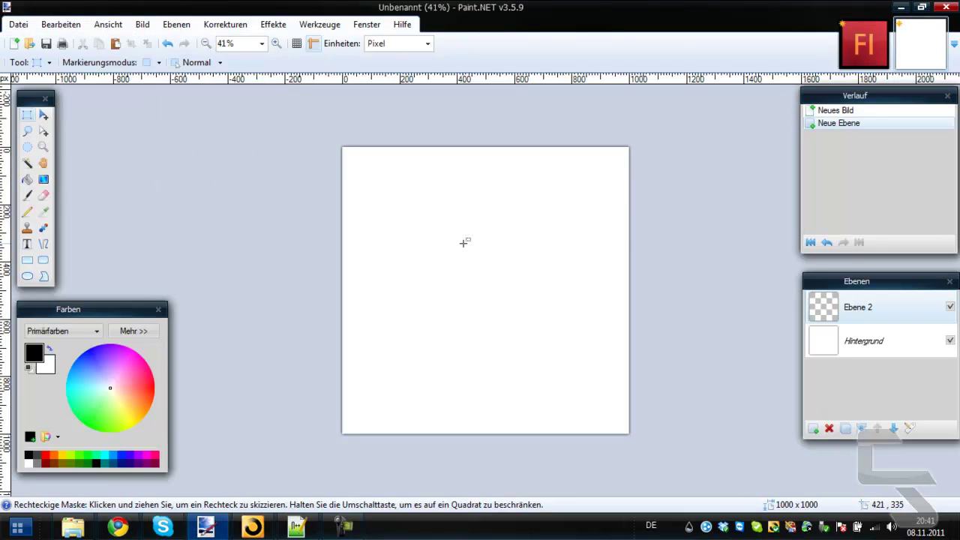
{"action": "key", "text": "ctrl+v"}
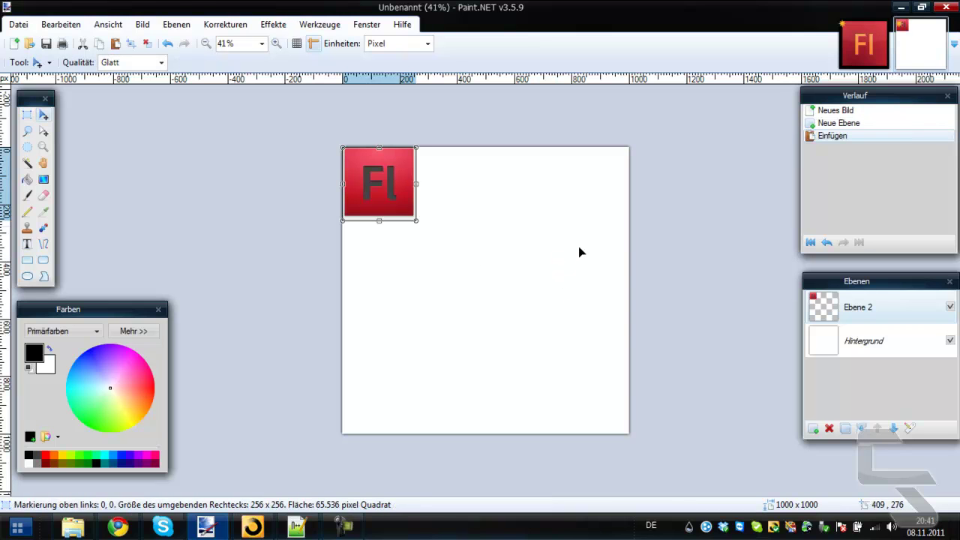
{"action": "left_click_drag", "start_coordinate": [416, 217], "coordinate": [586, 349]}
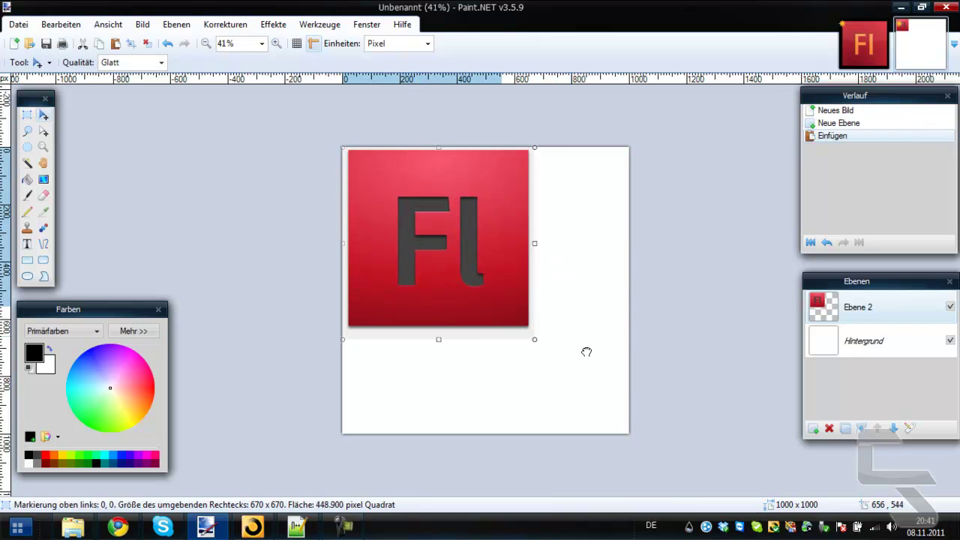
{"action": "left_click_drag", "start_coordinate": [448, 266], "coordinate": [489, 305]}
{"action": "key", "text": "ctrl+d"}
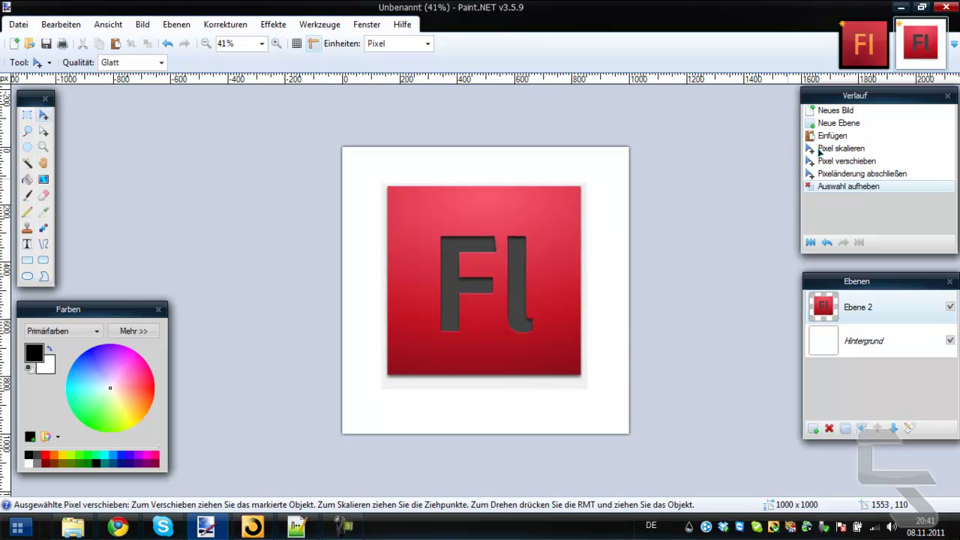
Create another blank image 1000 pixels wide and 1000 pixels high
{"action": "left_click", "coordinate": [17, 26]}
{"action": "left_click", "coordinate": [36, 41]}
{"action": "type", "text": "1000"}
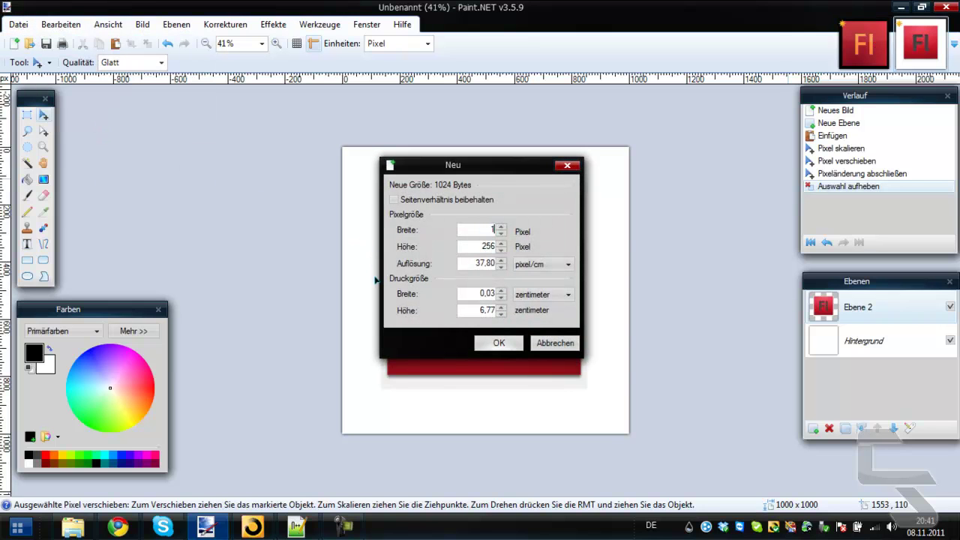
{"action": "key", "text": "Tab"}
{"action": "type", "text": "1000"}
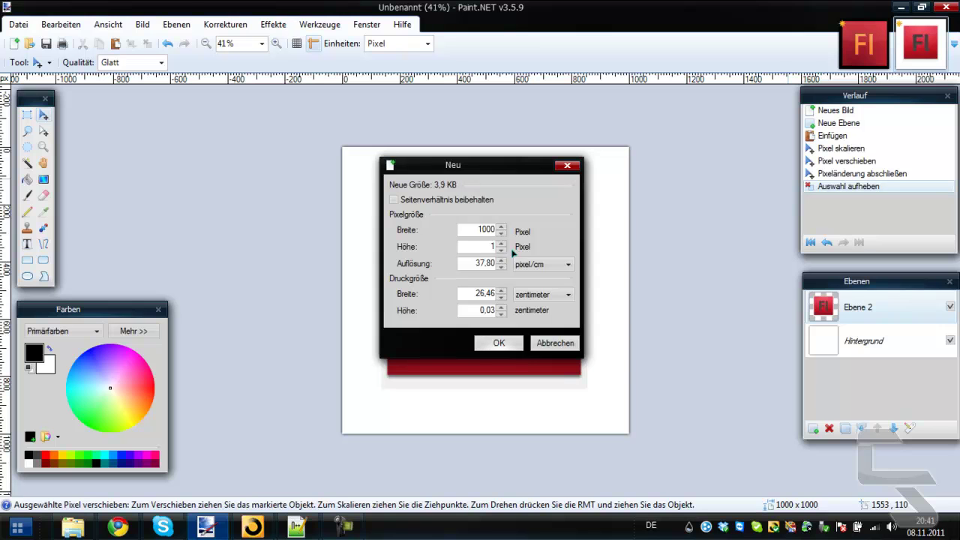
{"action": "left_click", "coordinate": [497, 343]}
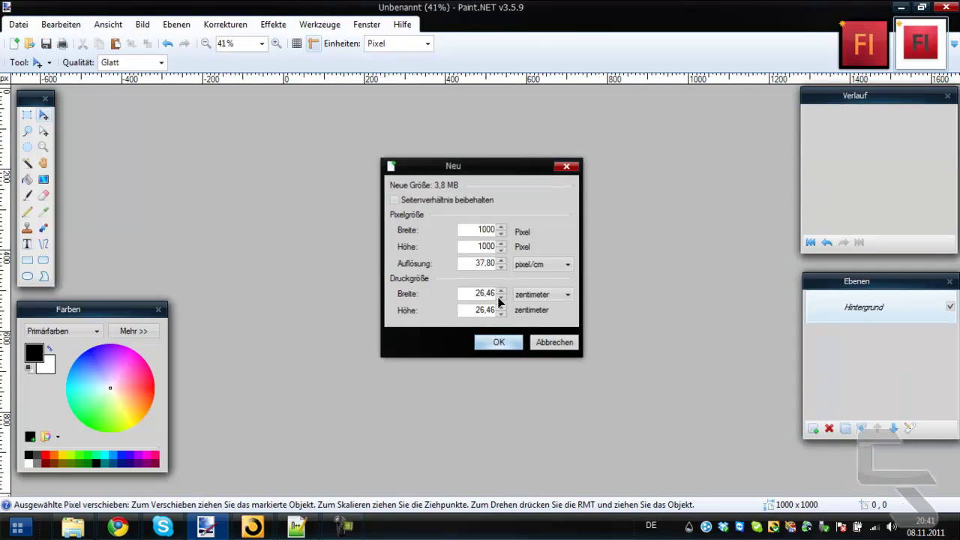
Add an empty layer to the blank image and draw a large rectangular selection over most of the canvas
{"action": "left_click", "coordinate": [813, 429]}
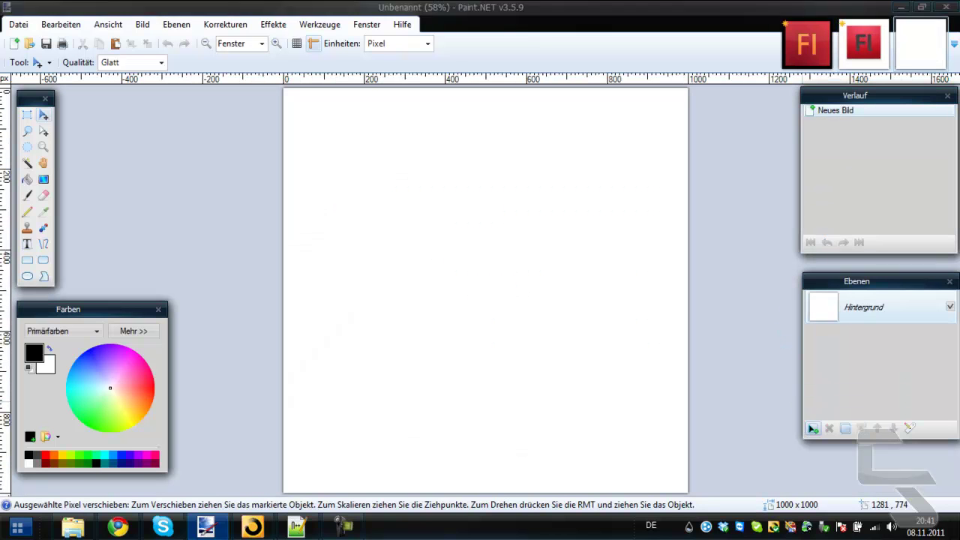
{"action": "left_click", "coordinate": [27, 114]}
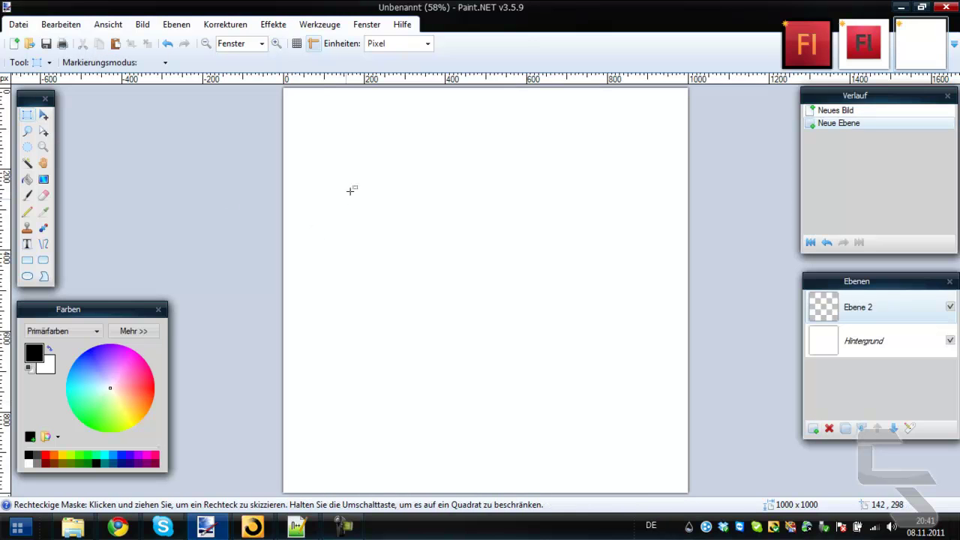
{"action": "left_click_drag", "start_coordinate": [324, 129], "coordinate": [711, 475]}
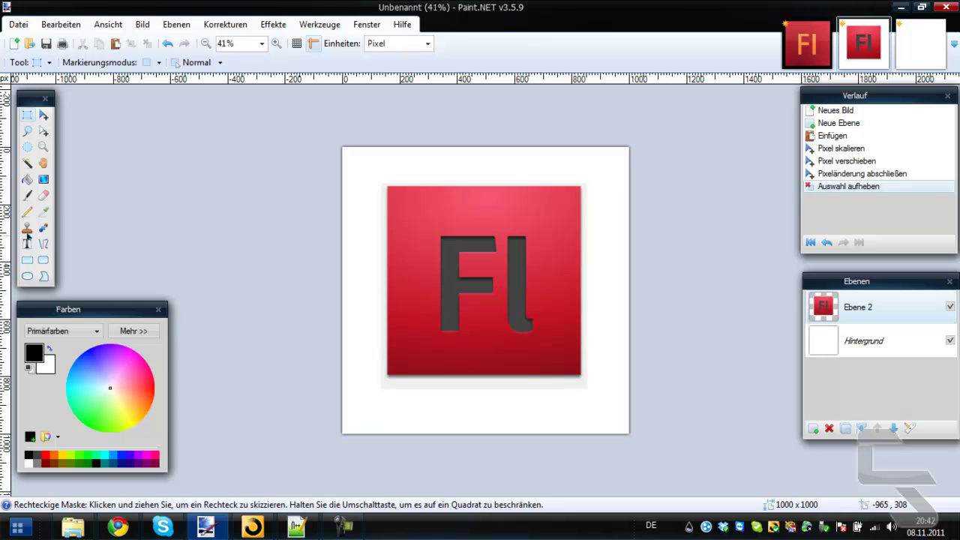
In the pasted logo image, sample the dark red near the logo's lower-right corner as primary colour and expand the colour settings
{"action": "left_click", "coordinate": [43, 212]}
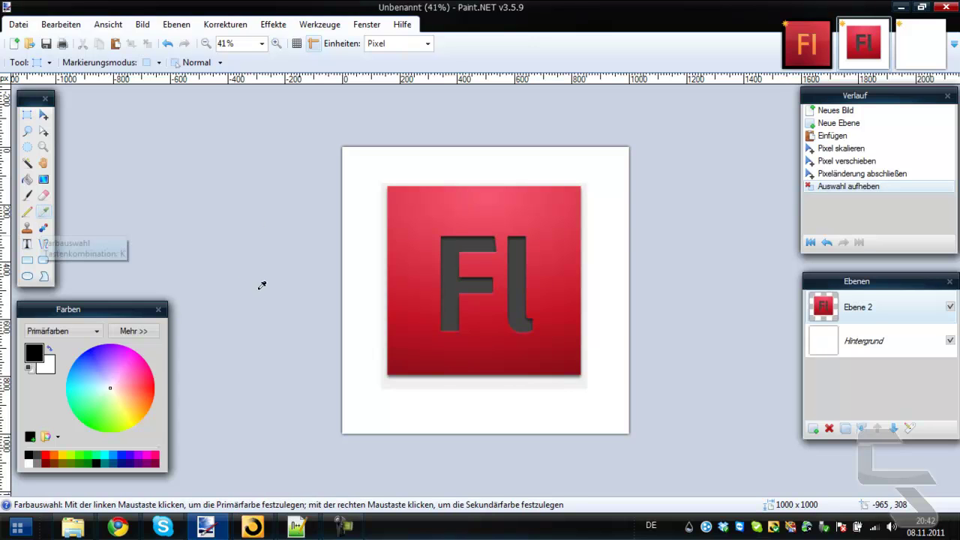
{"action": "left_click", "coordinate": [571, 364]}
{"action": "left_click", "coordinate": [133, 331]}
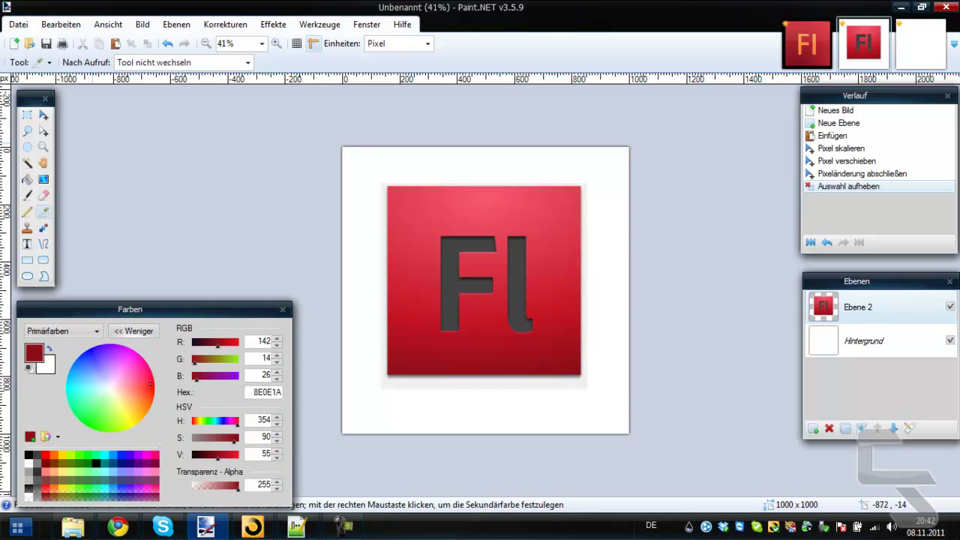
Open Notepad beside the colour settings and note the dark red's RGB values 142, 14 and 26 on separate lines
{"action": "left_click", "coordinate": [16, 526]}
{"action": "type", "text": "notepad"}
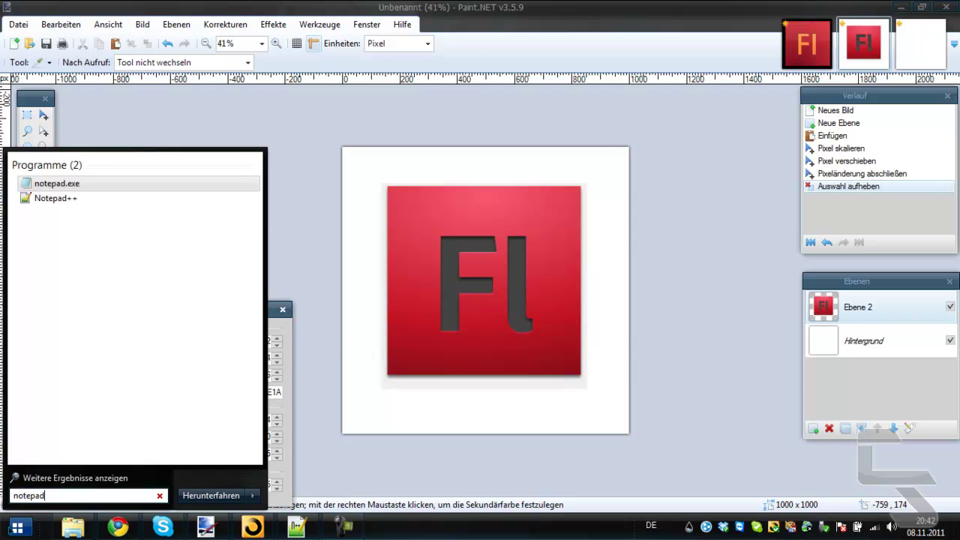
{"action": "key", "text": "Return"}
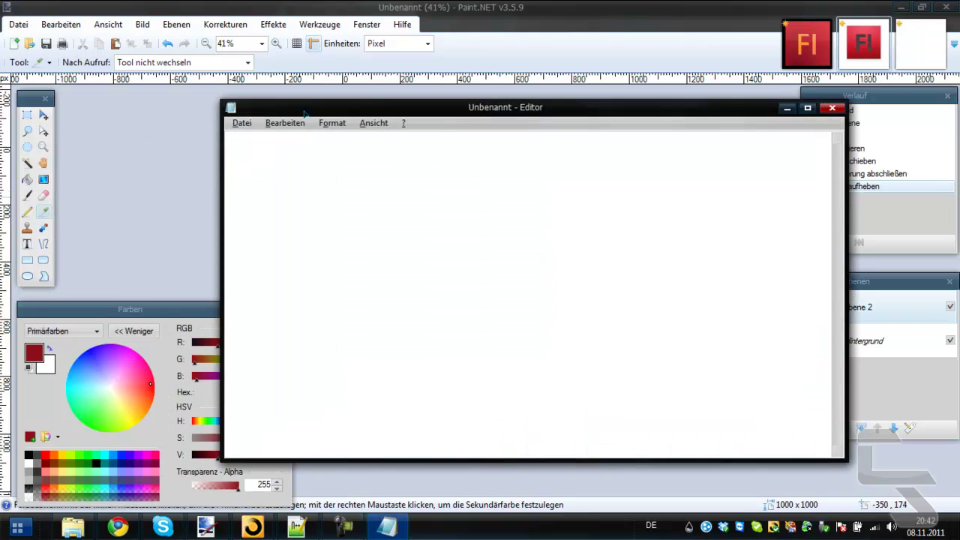
{"action": "mouse_move", "coordinate": [307, 112]}
{"action": "left_mouse_down"}
{"action": "mouse_move", "coordinate": [515, 111]}
{"action": "mouse_move", "coordinate": [597, 135]}
{"action": "left_mouse_up"}
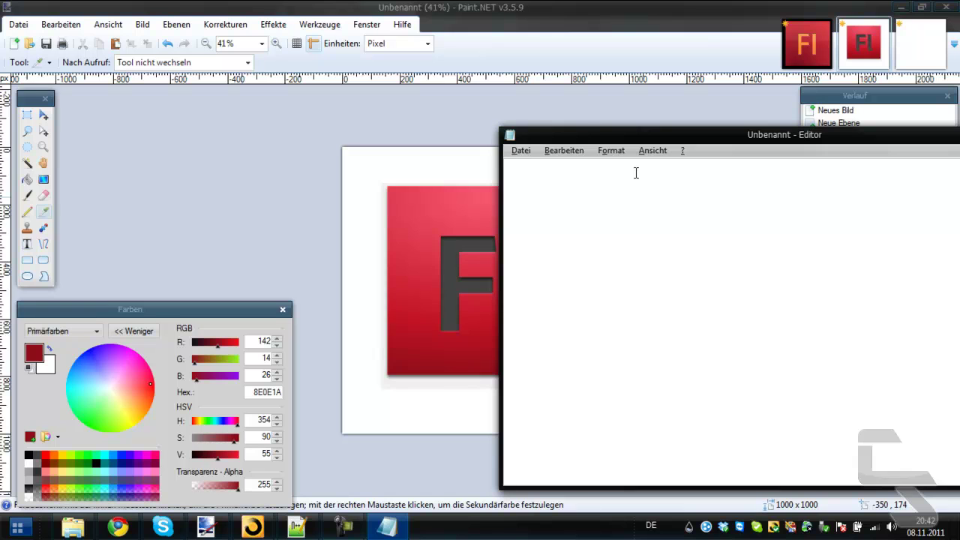
{"action": "type", "text": "142 14 26"}
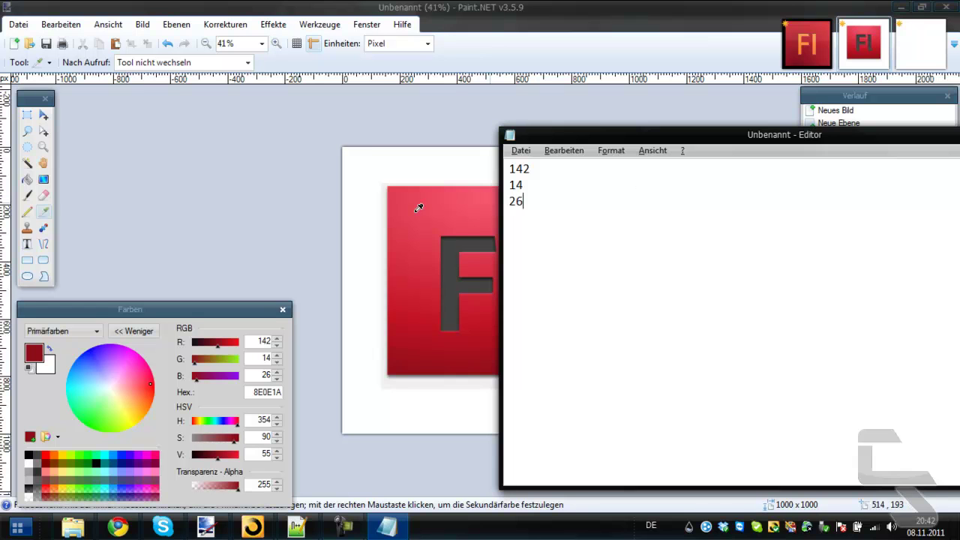
Sample the light red at the logo's upper edge as primary colour and set the secondary colour to RGB 142, 14, 26
{"action": "left_click", "coordinate": [198, 312]}
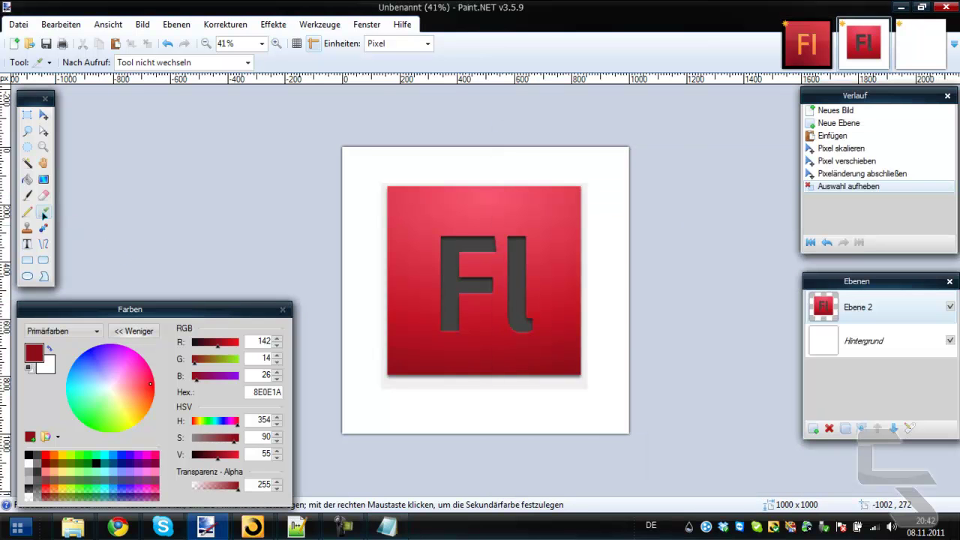
{"action": "left_click", "coordinate": [484, 187]}
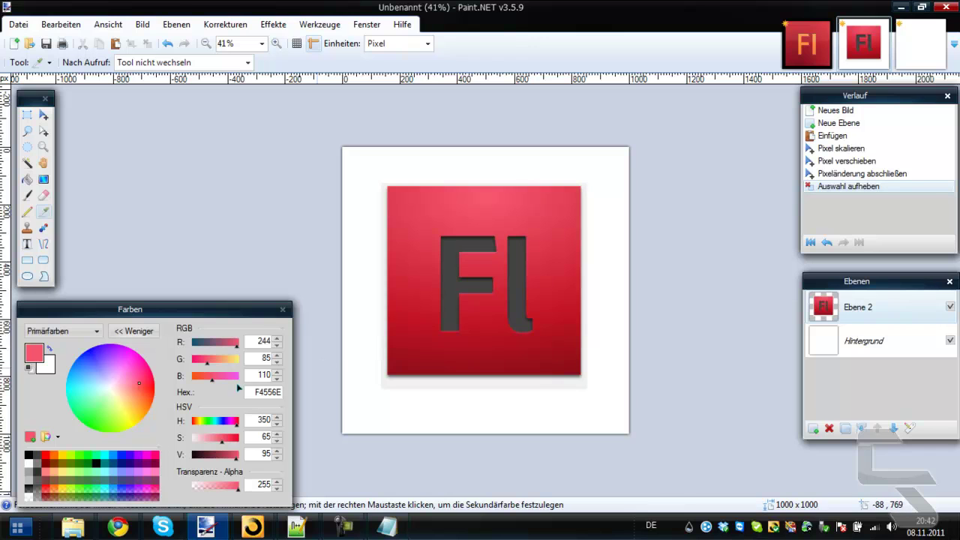
{"action": "left_click", "coordinate": [49, 367]}
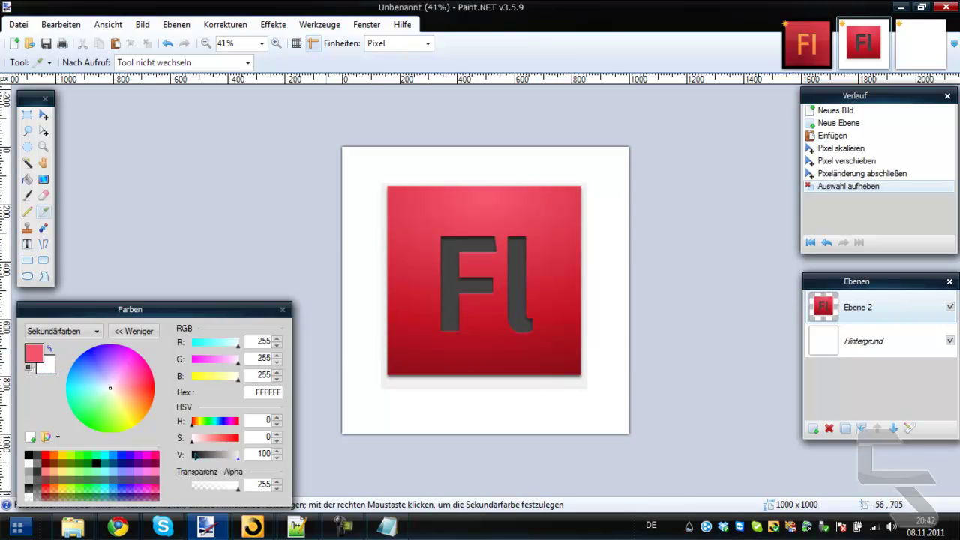
{"action": "double_click", "coordinate": [257, 339]}
{"action": "type", "text": "142"}
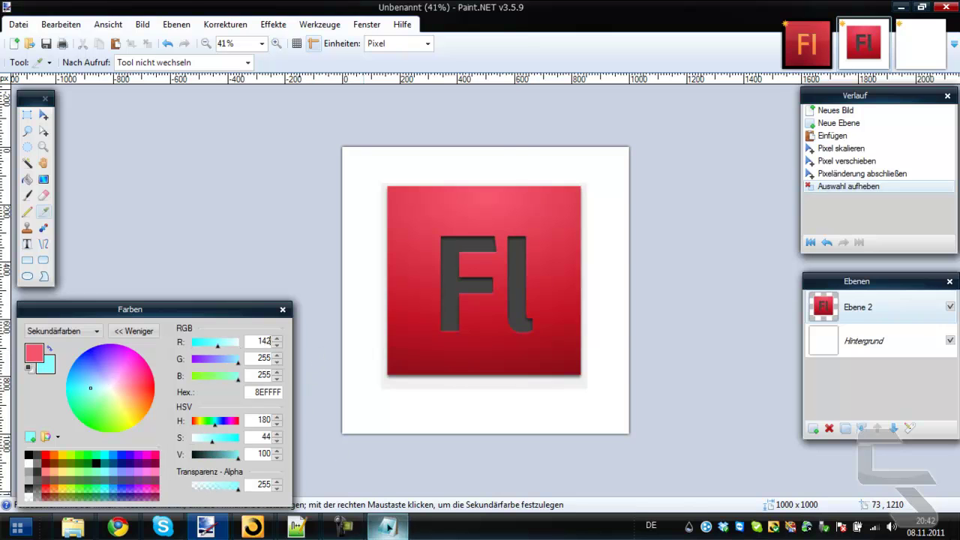
{"action": "left_click", "coordinate": [387, 527]}
{"action": "left_click", "coordinate": [388, 528]}
{"action": "left_click_drag", "start_coordinate": [252, 358], "coordinate": [281, 359]}
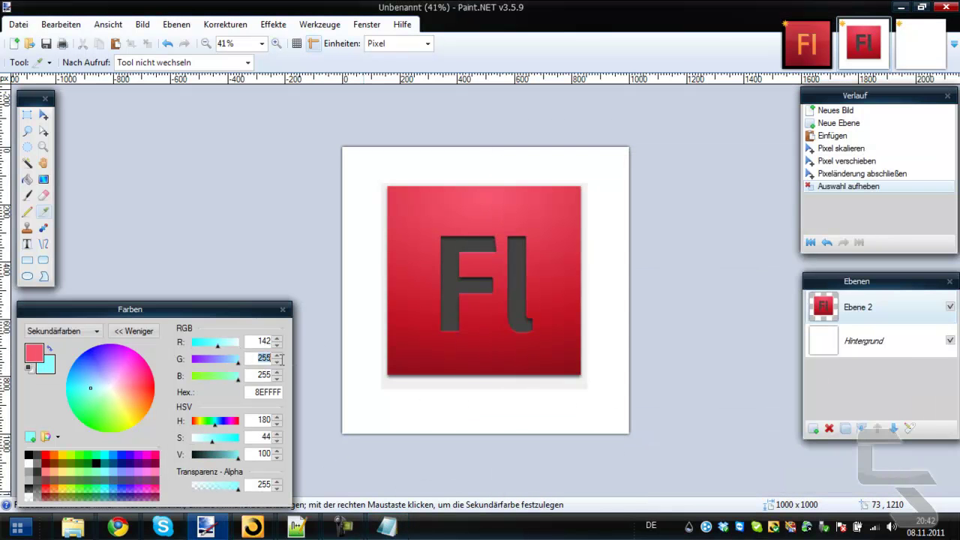
{"action": "type", "text": "14"}
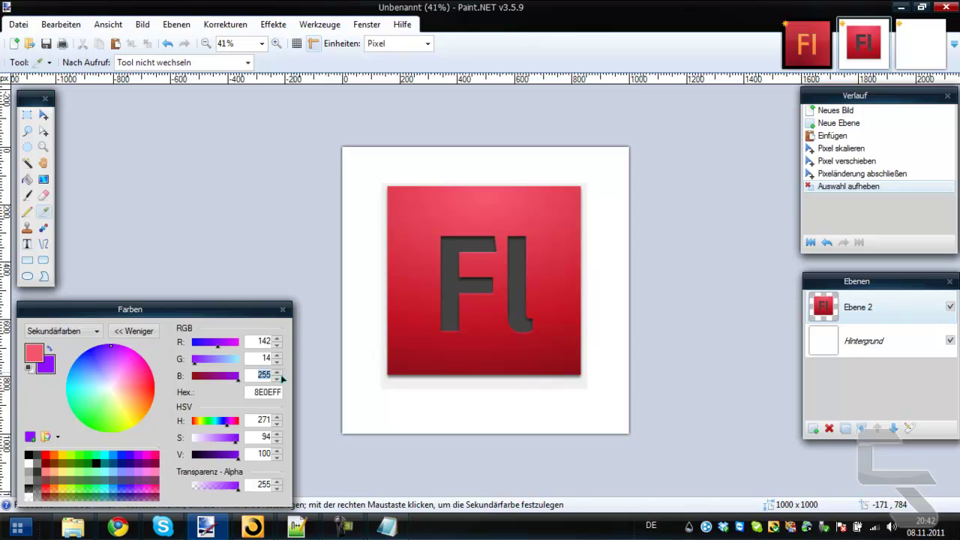
{"action": "type", "text": "26"}
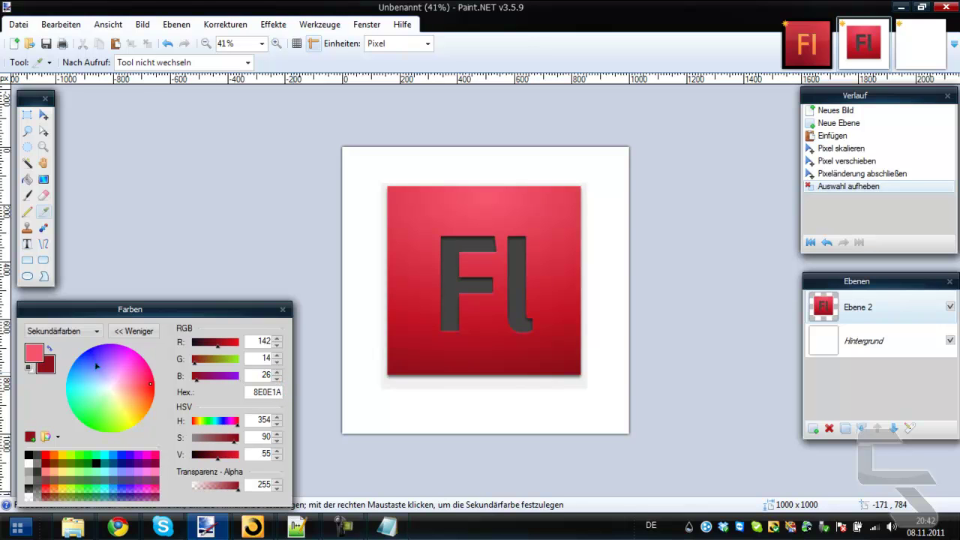
Fill the rectangular selection in the blank image with a radial gradient, centring the light red near its lower edge
{"action": "left_click", "coordinate": [43, 179]}
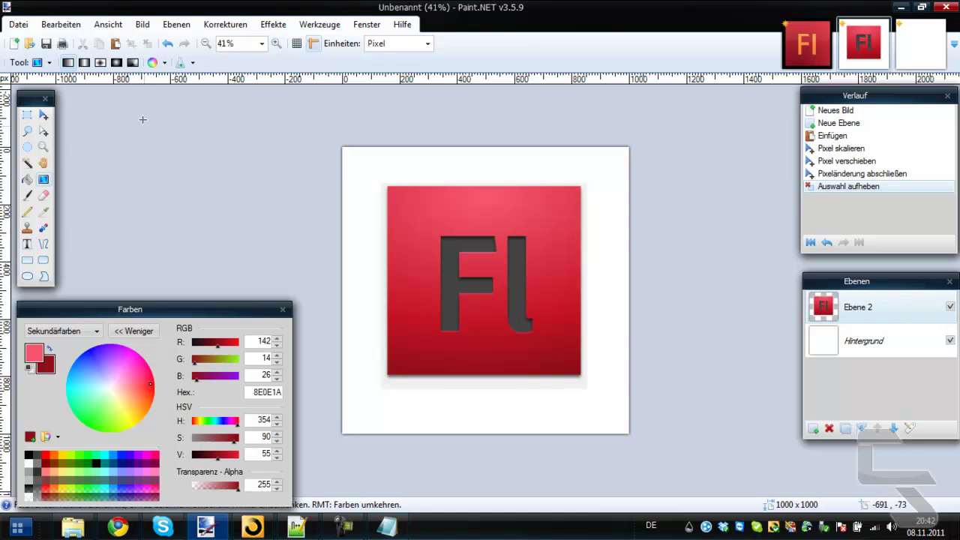
{"action": "left_click", "coordinate": [117, 63]}
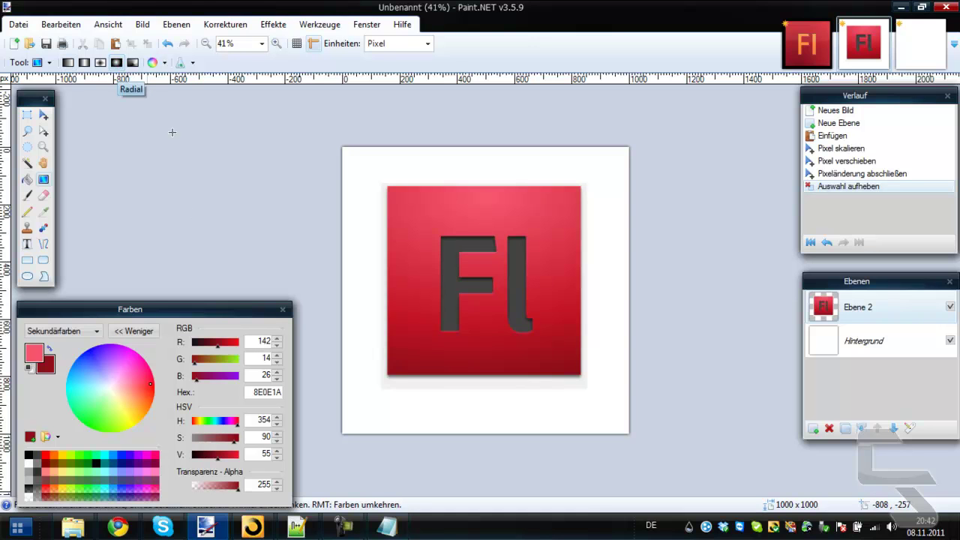
{"action": "left_click", "coordinate": [910, 48]}
{"action": "scroll", "coordinate": [430, 249], "scroll_direction": "down", "scroll_amount": 1}
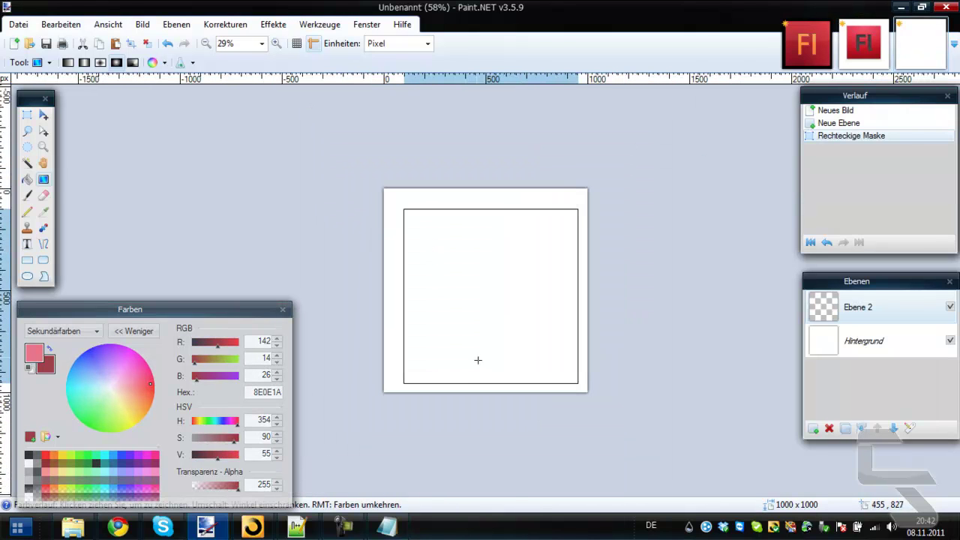
{"action": "left_click_drag", "start_coordinate": [464, 382], "coordinate": [501, 267]}
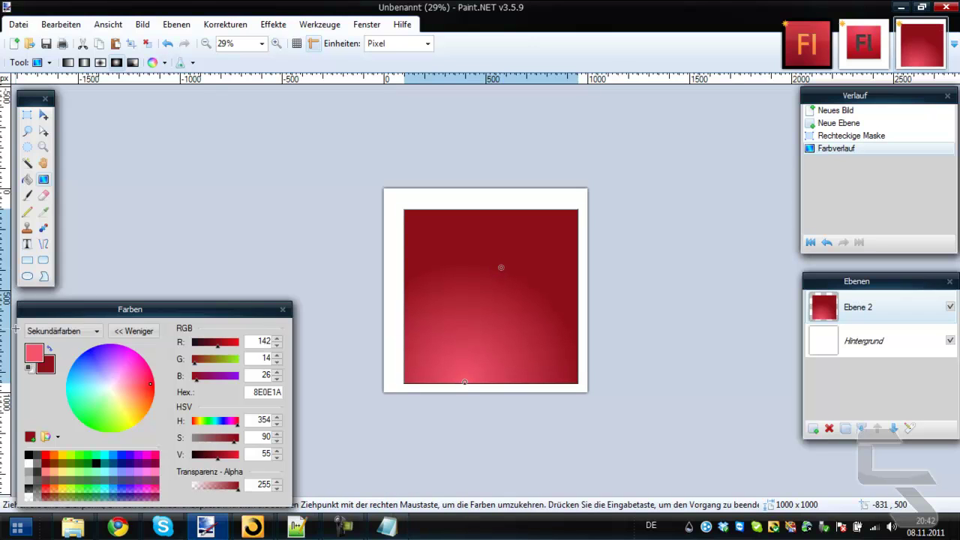
Rework the gradient into a linear one from light red at the upper left to dark red at the lower right, and deselect
{"action": "left_click_drag", "start_coordinate": [500, 267], "coordinate": [559, 195]}
{"action": "left_click_drag", "start_coordinate": [464, 383], "coordinate": [551, 380]}
{"action": "left_click_drag", "start_coordinate": [556, 195], "coordinate": [454, 192]}
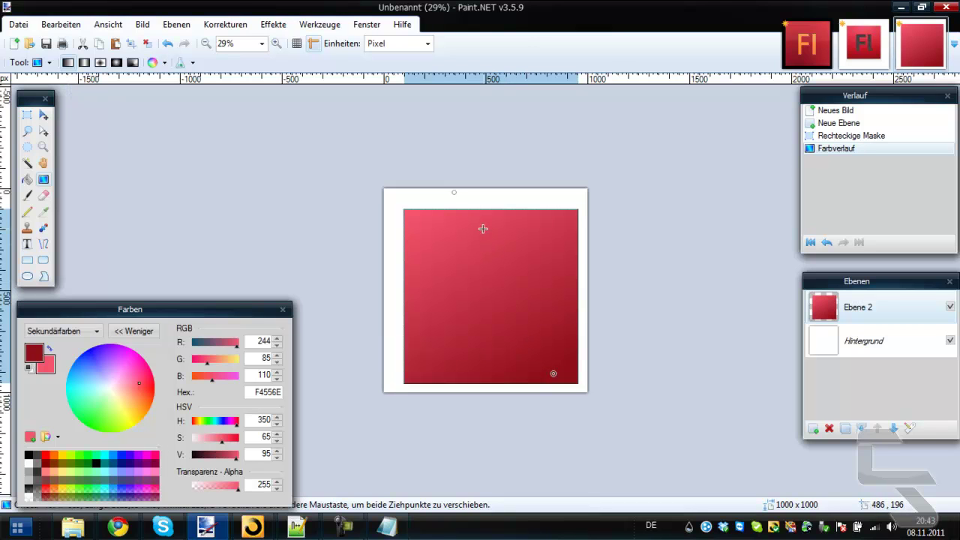
{"action": "key", "text": "ctrl+d"}
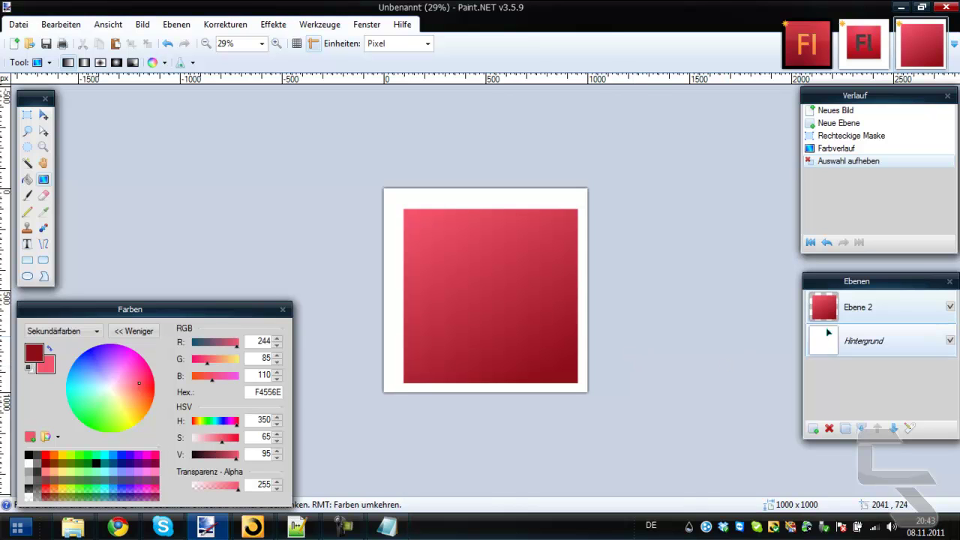
Move the red gradient square slightly up and left to centre it on the canvas, and add an empty layer above it
{"action": "left_click", "coordinate": [42, 114]}
{"action": "key", "text": "ctrl+a"}
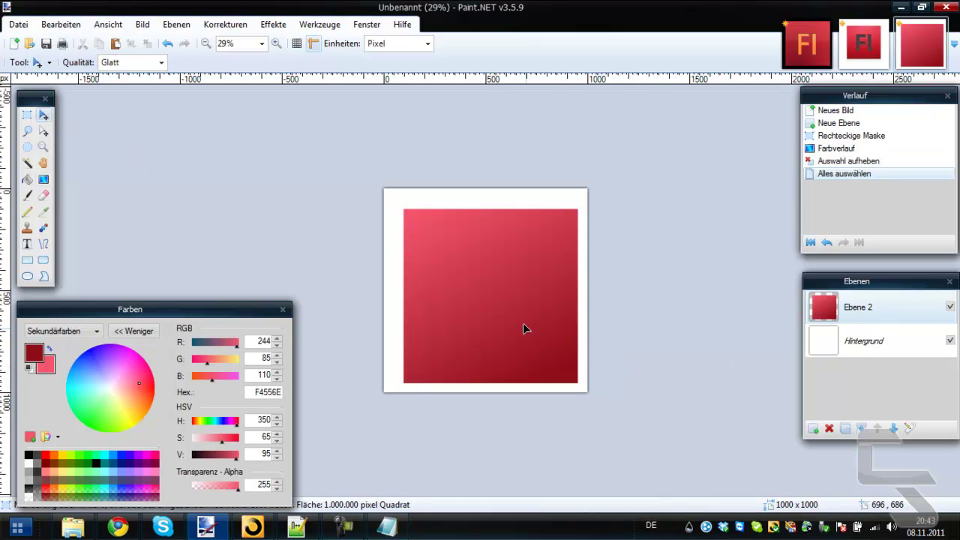
{"action": "left_click_drag", "start_coordinate": [525, 326], "coordinate": [521, 321]}
{"action": "left_click_drag", "start_coordinate": [523, 329], "coordinate": [521, 329]}
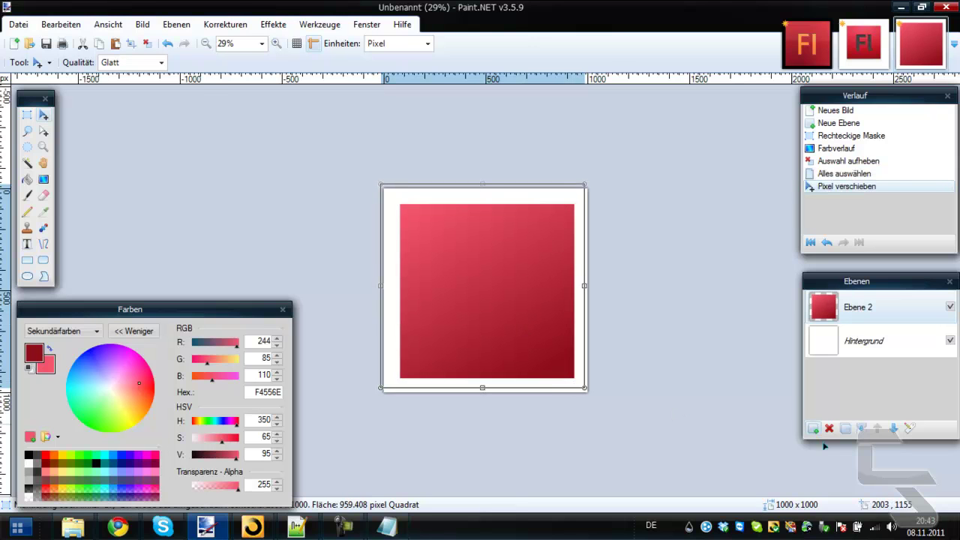
{"action": "key", "text": "ctrl+shift+n"}
{"action": "key", "text": "ctrl+d"}
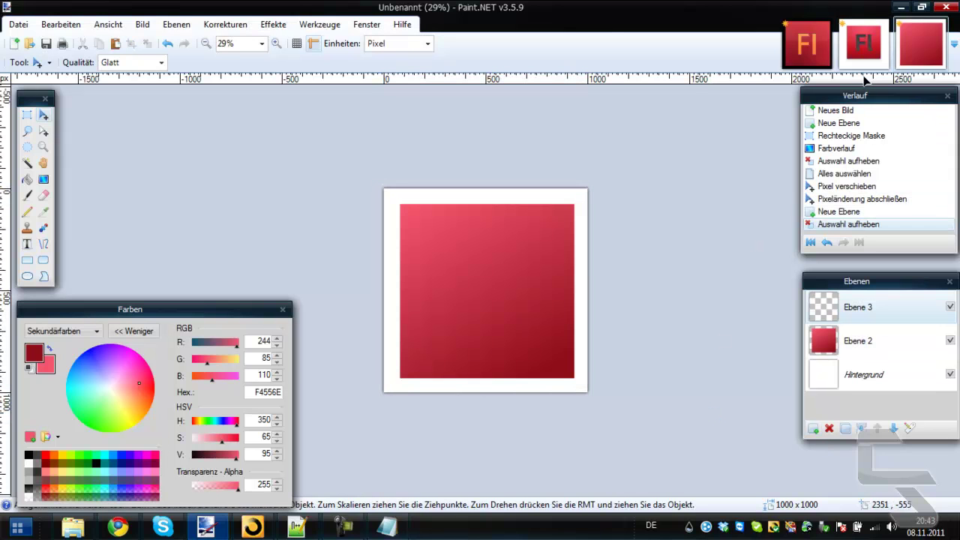
Start a text on the new layer in the lower part of the red square with font size 288
{"action": "left_click", "coordinate": [27, 244]}
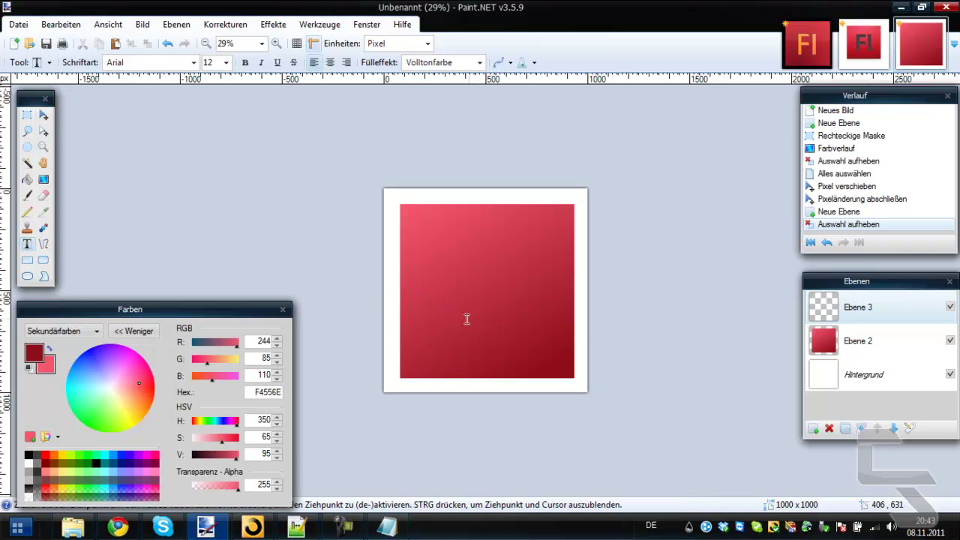
{"action": "left_click", "coordinate": [225, 62]}
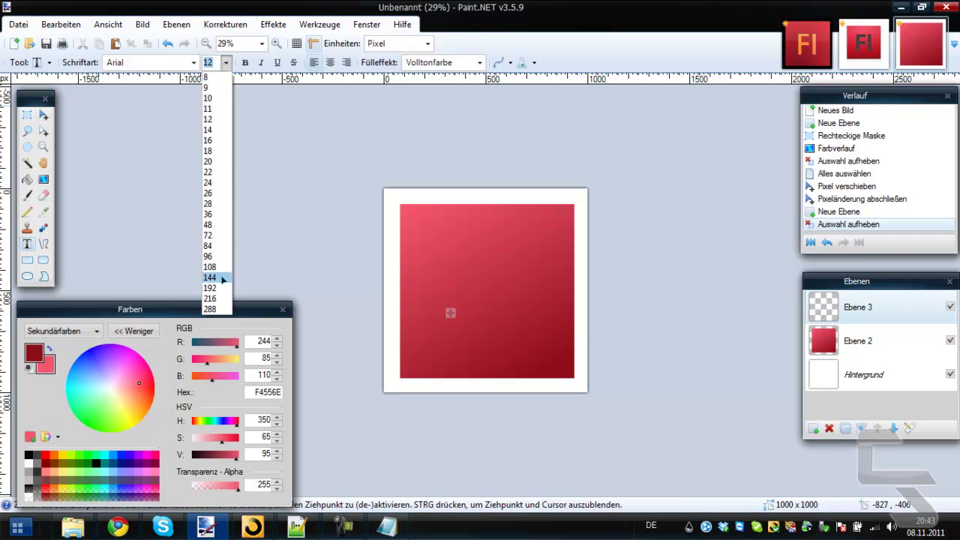
{"action": "left_click", "coordinate": [212, 277]}
{"action": "left_click", "coordinate": [225, 62]}
{"action": "left_click", "coordinate": [214, 309]}
{"action": "left_click_drag", "start_coordinate": [451, 358], "coordinate": [441, 349]}
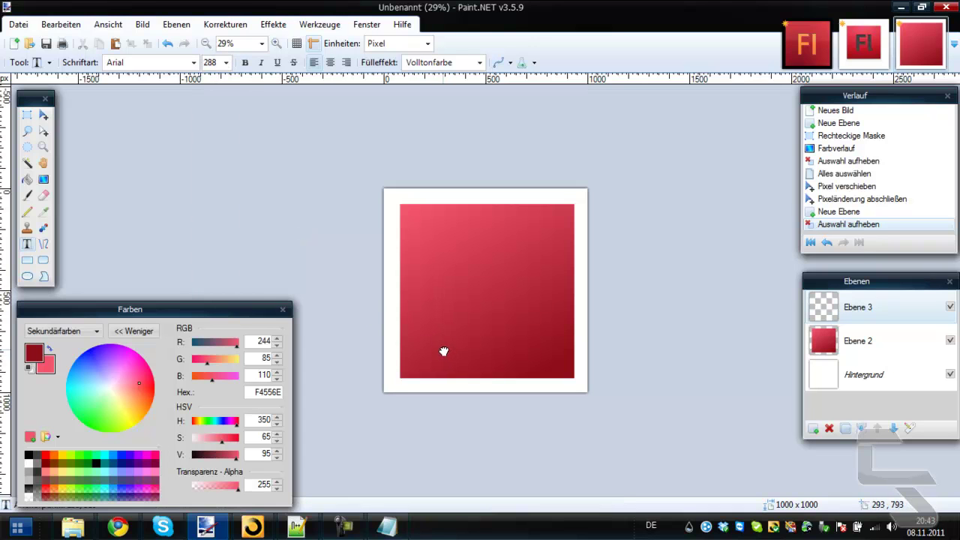
In the pasted logo image, sample the dark grey of the letter F as primary colour
{"action": "key", "text": "ctrl+shift+Tab"}
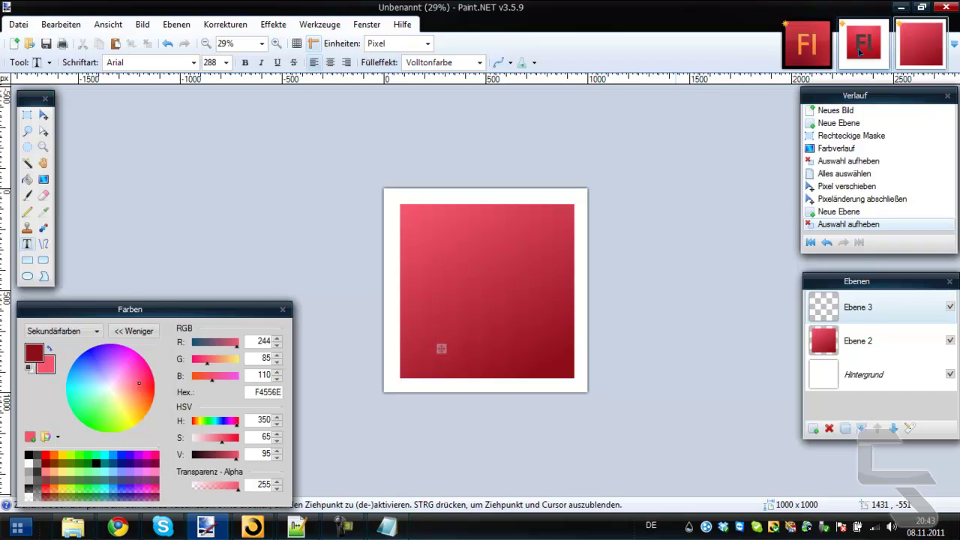
{"action": "key", "text": "k"}
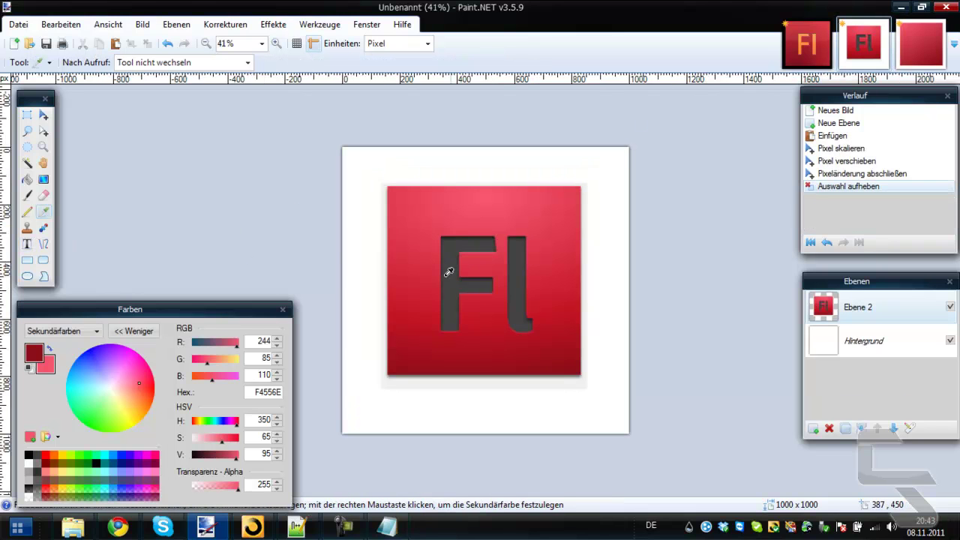
{"action": "left_click", "coordinate": [451, 278]}
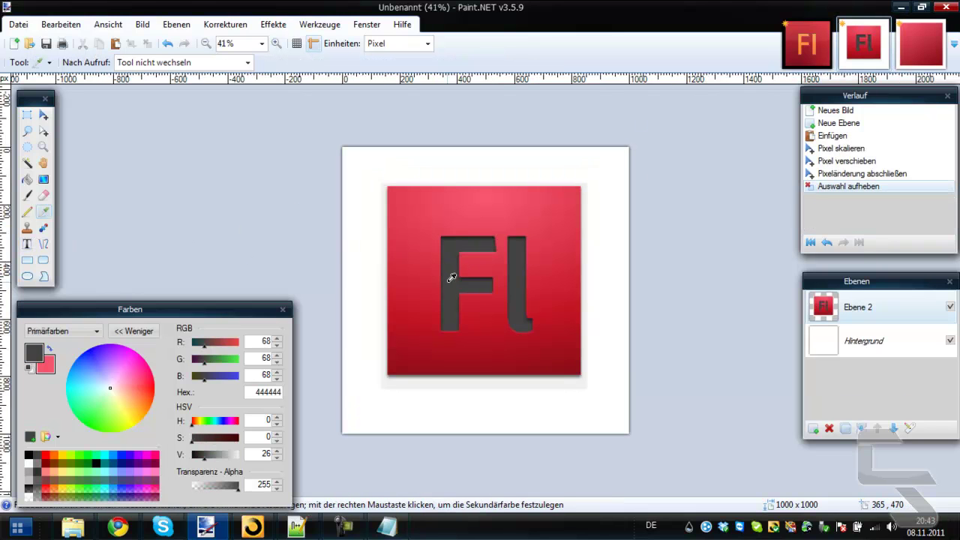
Back in the gradient image, write the text "Fl" in dark grey on the new layer over the red square
{"action": "key", "text": "ctrl+Tab"}
{"action": "key", "text": "t"}
{"action": "left_click", "coordinate": [396, 254]}
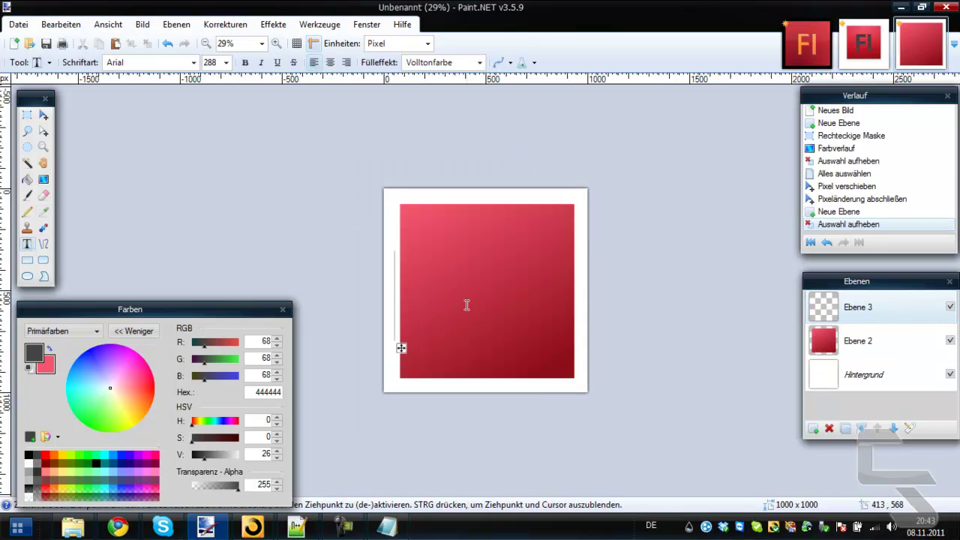
{"action": "left_click_drag", "start_coordinate": [401, 348], "coordinate": [440, 331]}
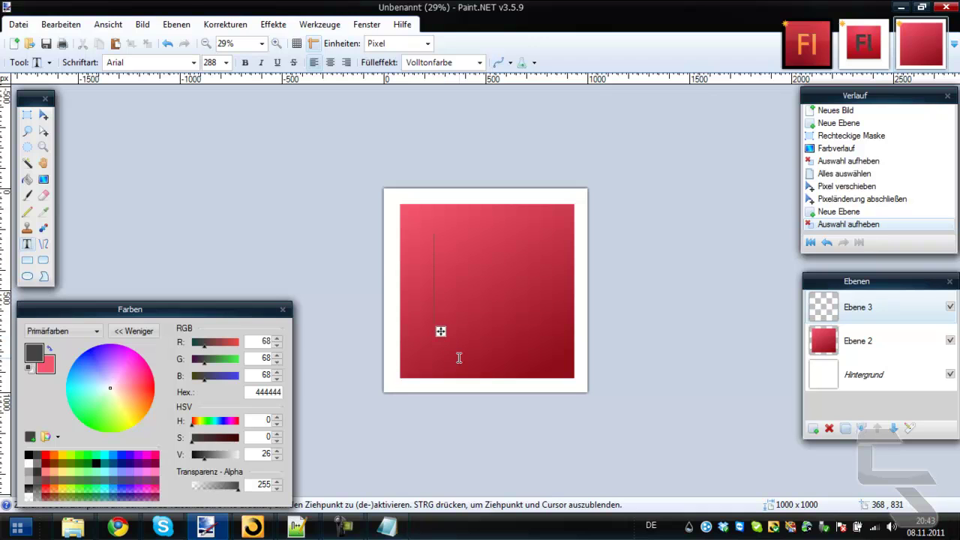
{"action": "type", "text": "Fl"}
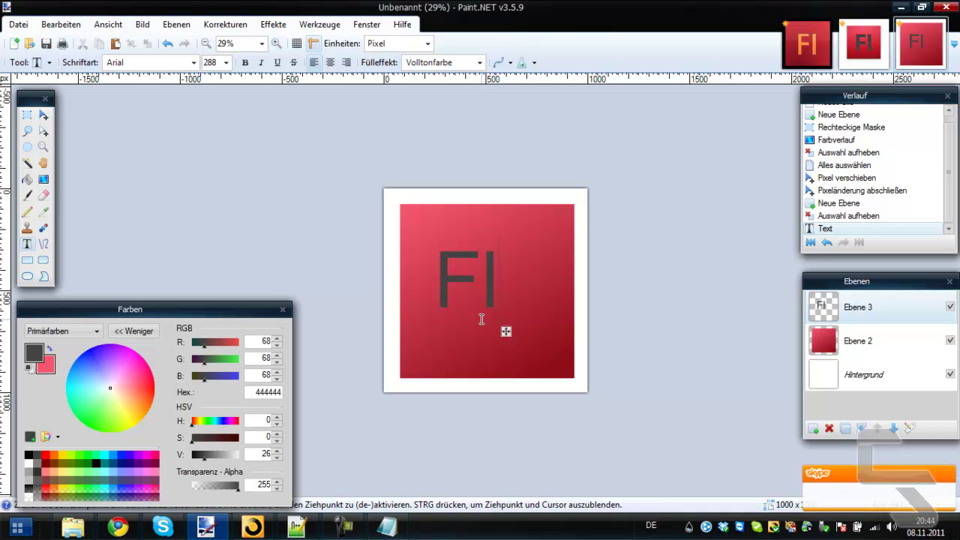
Enlarge the "Fl" text to font size 400 and move it toward the centre of the red square
{"action": "left_click", "coordinate": [225, 62]}
{"action": "left_click", "coordinate": [226, 62]}
{"action": "double_click", "coordinate": [211, 63]}
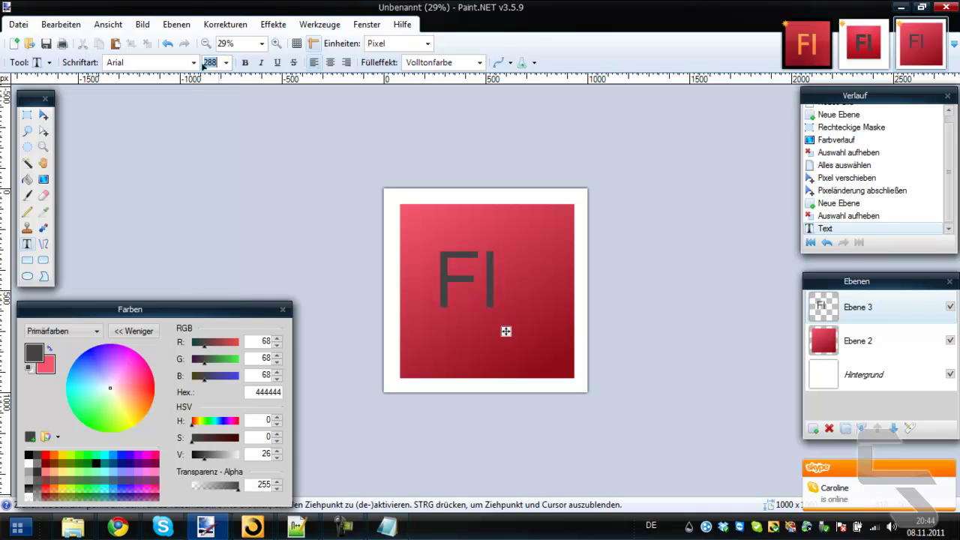
{"action": "type", "text": "400"}
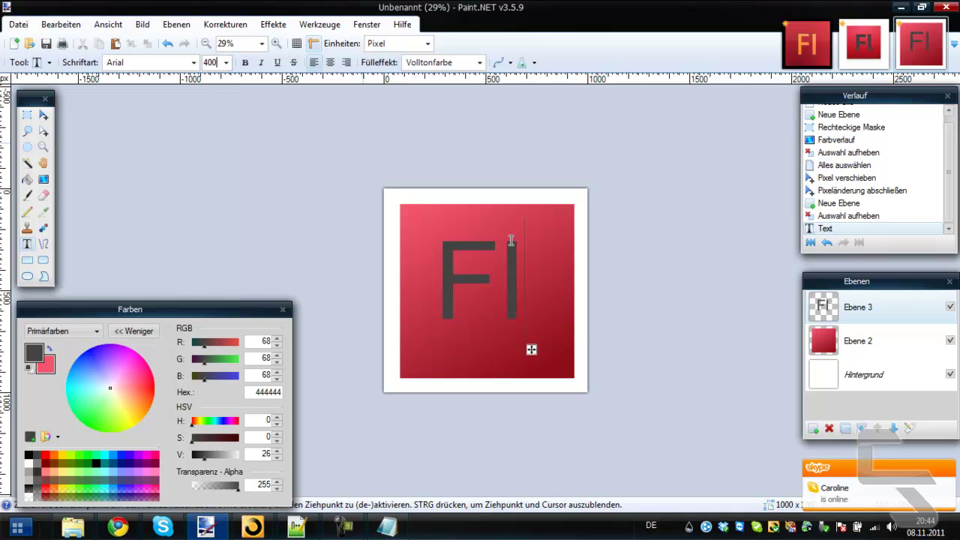
{"action": "left_click_drag", "start_coordinate": [531, 350], "coordinate": [539, 362]}
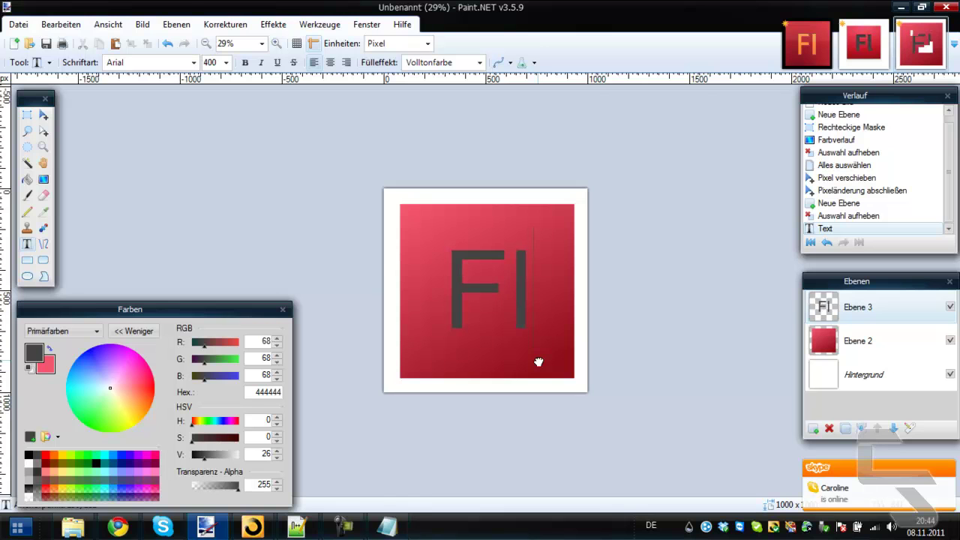
Browse the available fonts and change the font of the "Fl" text to Leelawadee, without bold
{"action": "left_click", "coordinate": [195, 63]}
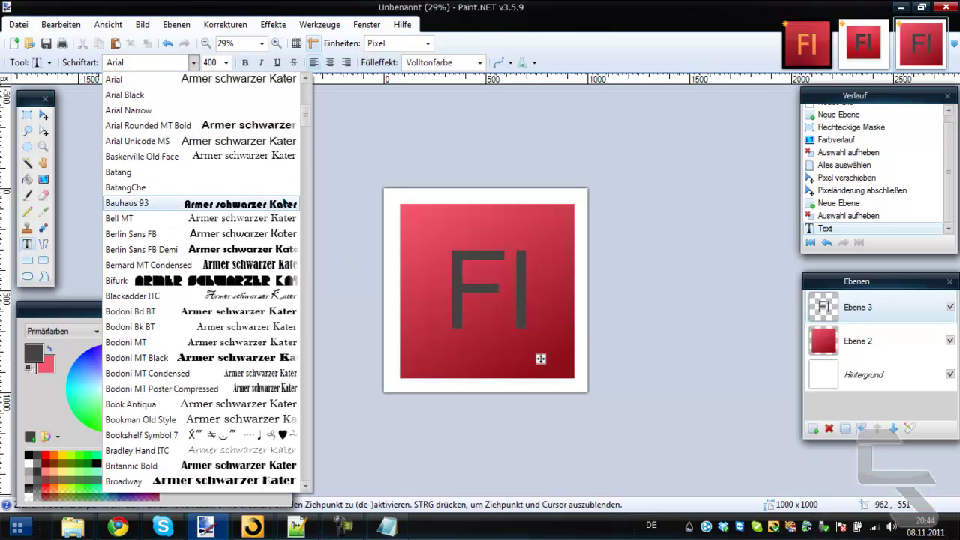
{"action": "left_click", "coordinate": [272, 141]}
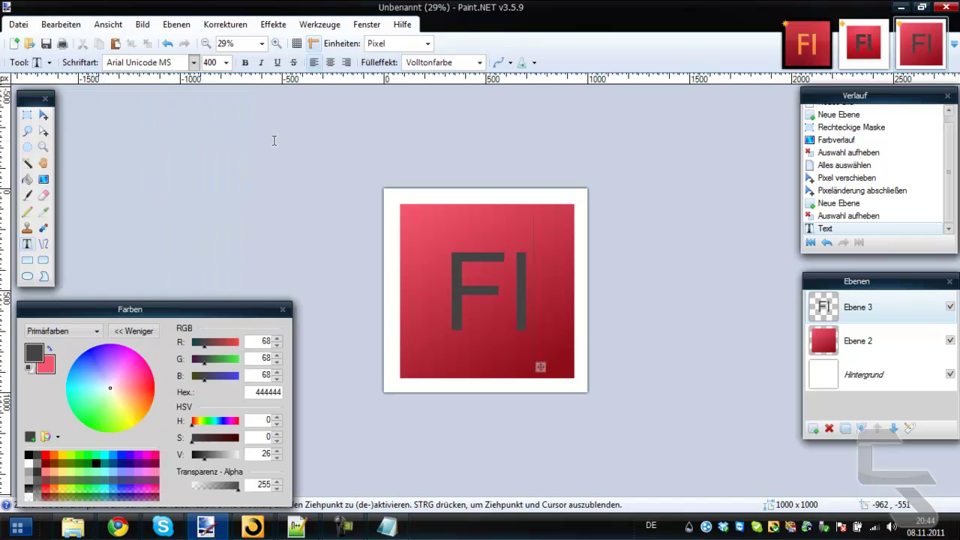
{"action": "left_click", "coordinate": [194, 64]}
{"action": "scroll", "coordinate": [184, 137], "scroll_direction": "up", "scroll_amount": 3}
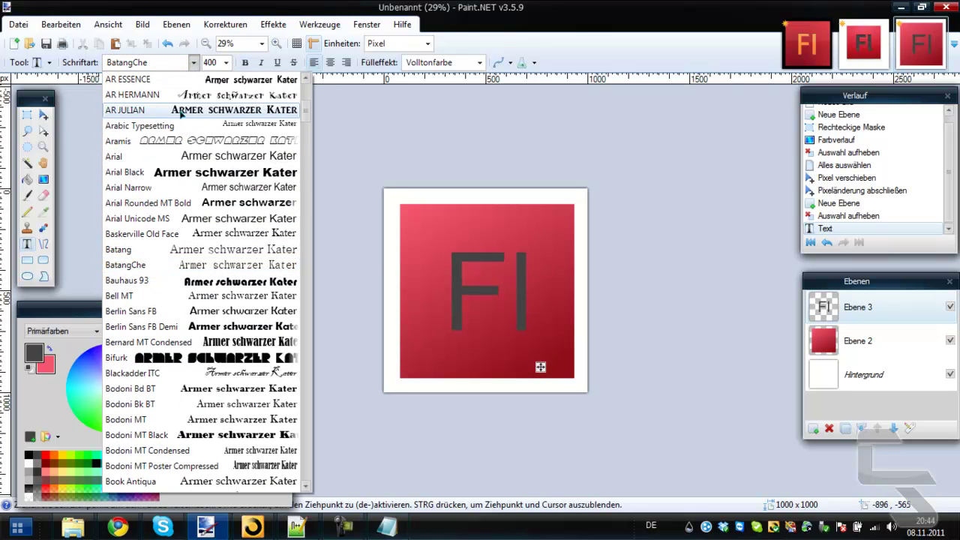
{"action": "scroll", "coordinate": [184, 137], "scroll_direction": "up", "scroll_amount": 3}
{"action": "scroll", "coordinate": [196, 121], "scroll_direction": "up", "scroll_amount": 3}
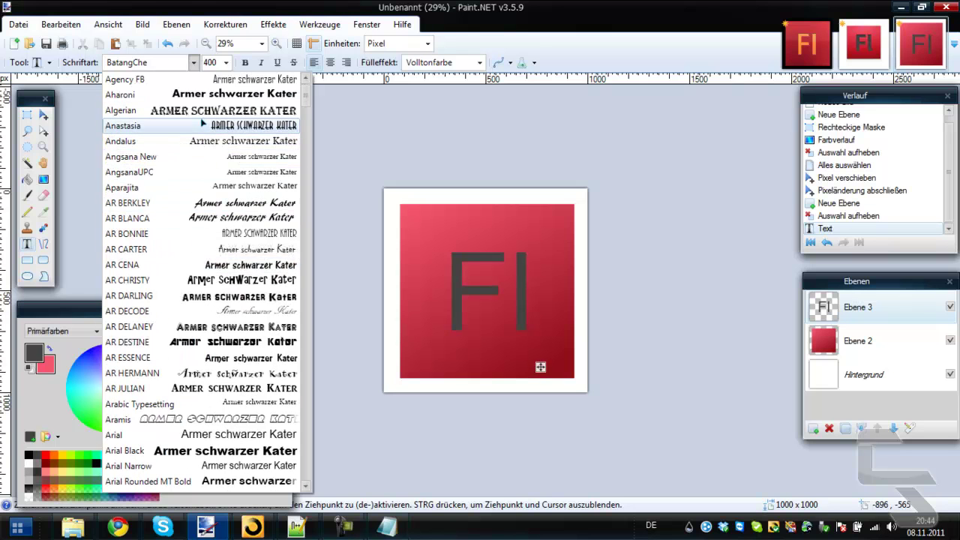
{"action": "scroll", "coordinate": [203, 120], "scroll_direction": "up", "scroll_amount": 1}
{"action": "left_click_drag", "start_coordinate": [307, 99], "coordinate": [307, 146]}
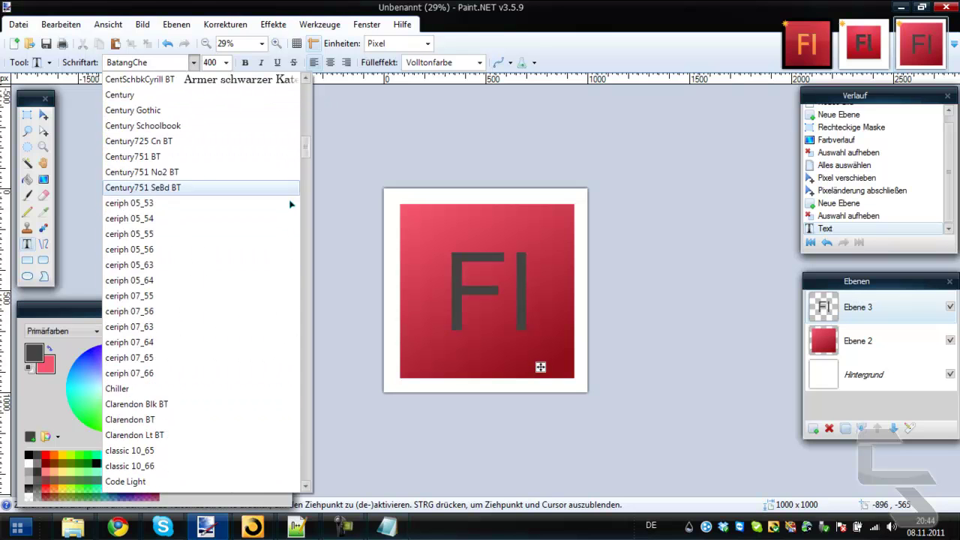
{"action": "scroll", "coordinate": [291, 240], "scroll_direction": "down", "scroll_amount": 15}
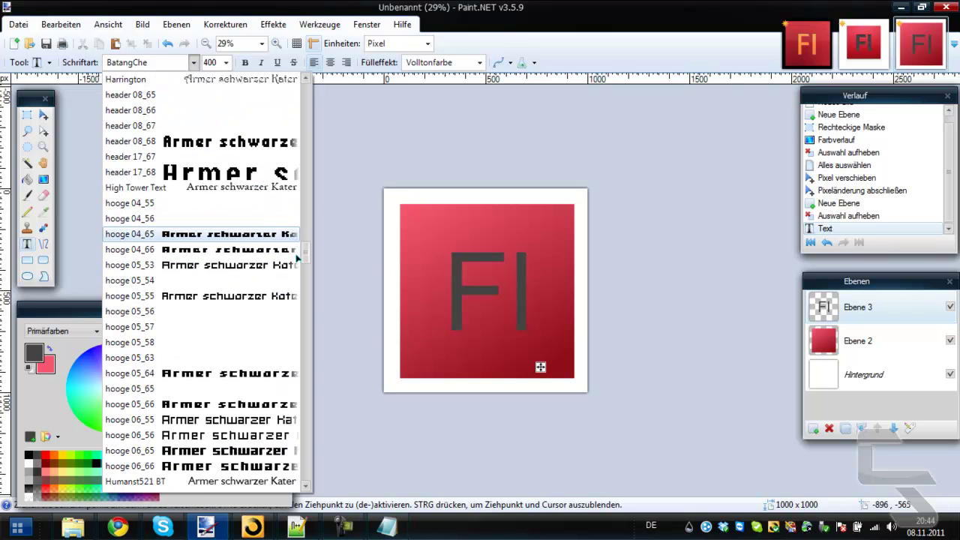
{"action": "scroll", "coordinate": [299, 285], "scroll_direction": "down", "scroll_amount": 20}
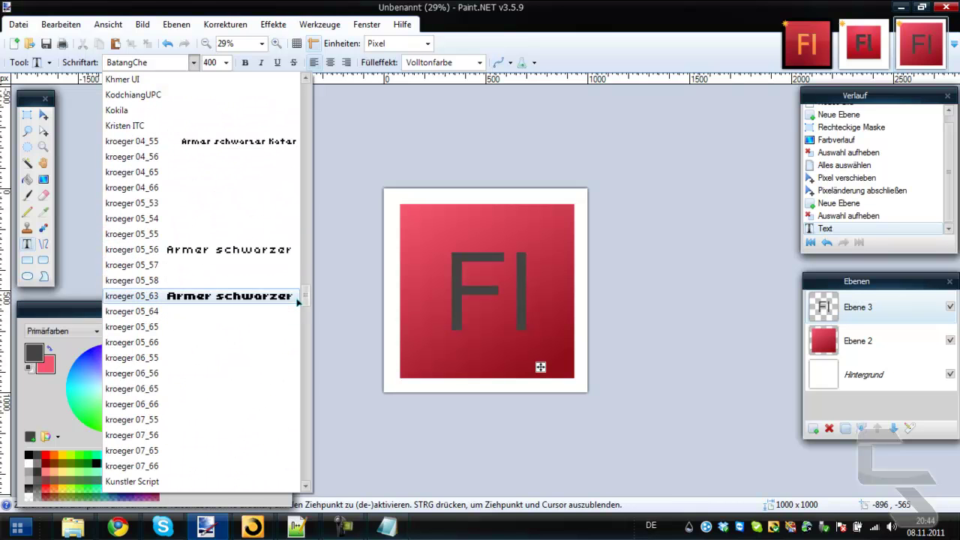
{"action": "scroll", "coordinate": [298, 300], "scroll_direction": "down", "scroll_amount": 6}
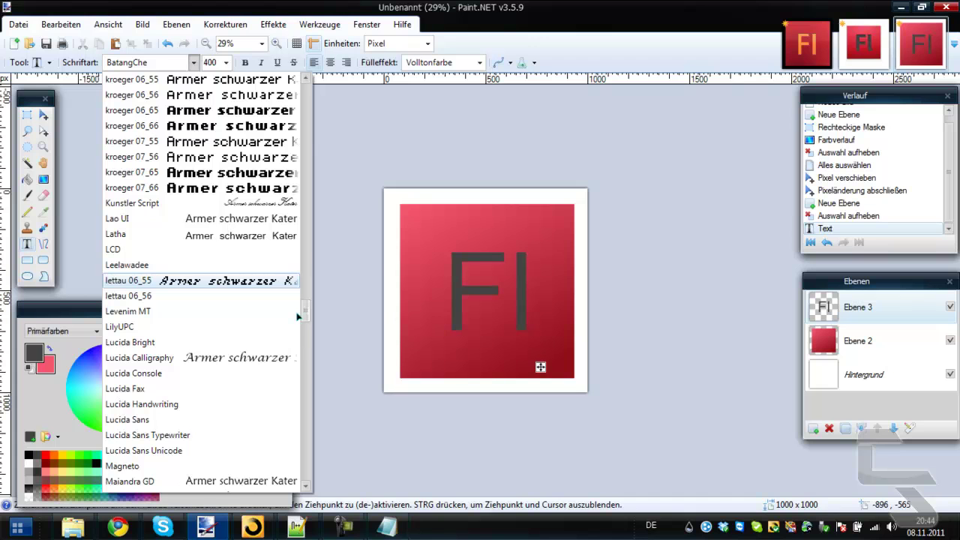
{"action": "left_click", "coordinate": [256, 218]}
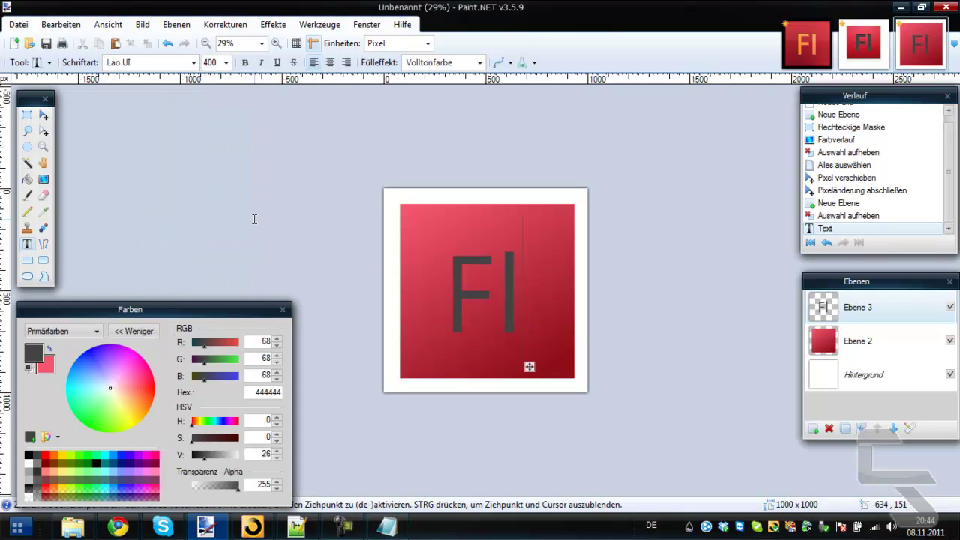
{"action": "left_click", "coordinate": [244, 62]}
{"action": "left_click", "coordinate": [245, 62]}
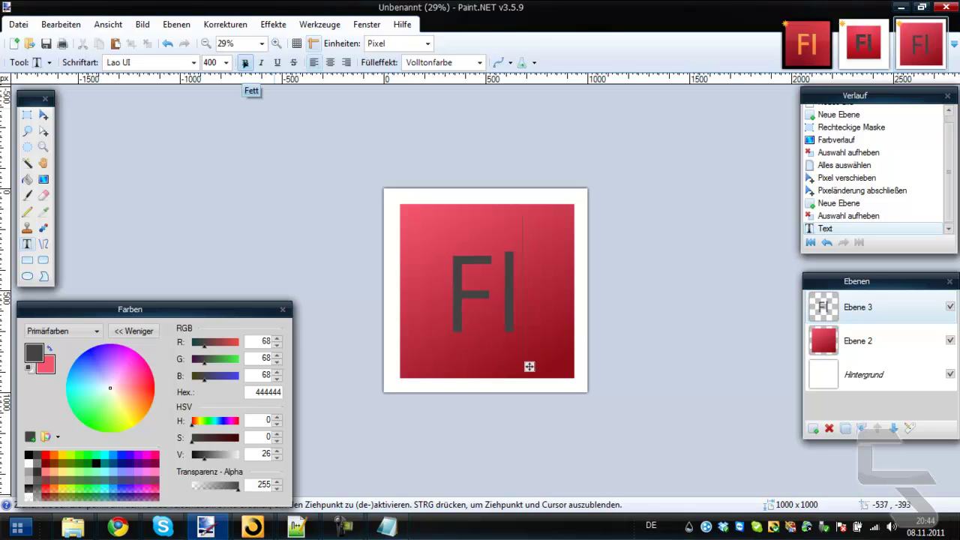
{"action": "key", "text": "Down"}
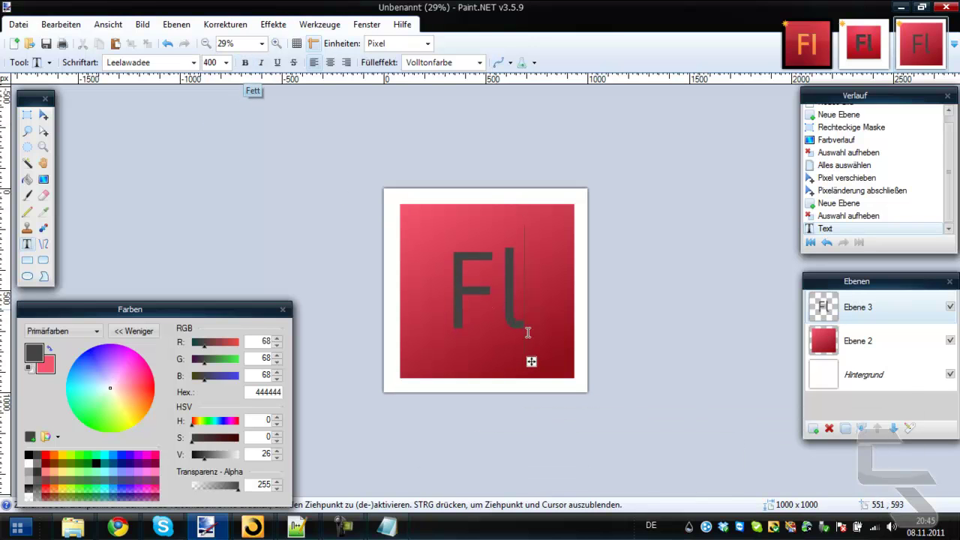
Enlarge the "Fl" text to font size 450 and reposition it near the centre of the red square
{"action": "mouse_move", "coordinate": [529, 354]}
{"action": "left_mouse_down"}
{"action": "mouse_move", "coordinate": [517, 349]}
{"action": "mouse_move", "coordinate": [528, 358]}
{"action": "left_mouse_up"}
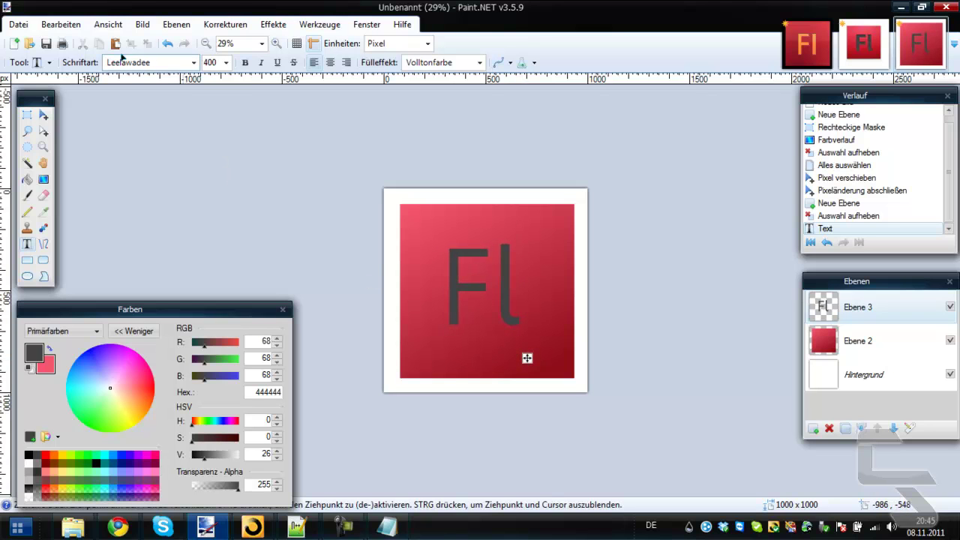
{"action": "left_click", "coordinate": [218, 63]}
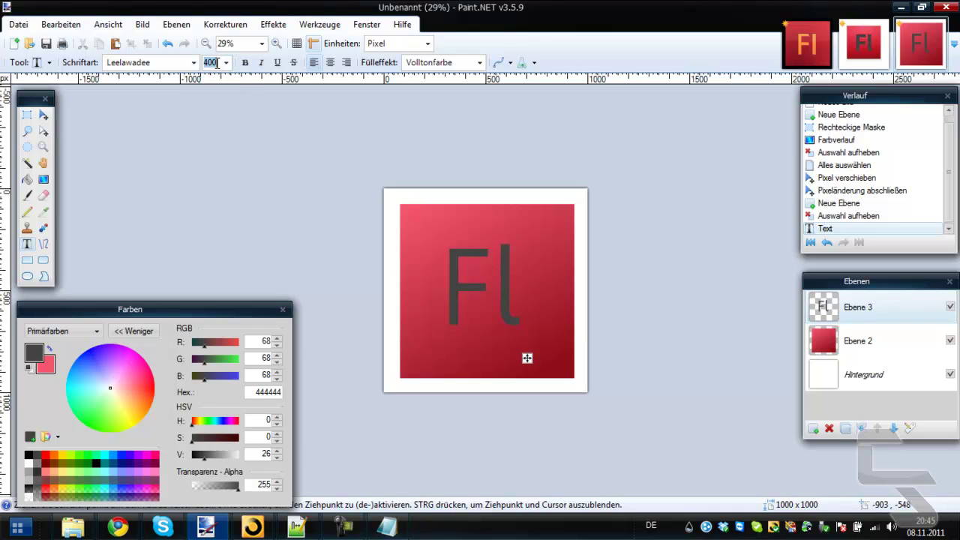
{"action": "type", "text": "450"}
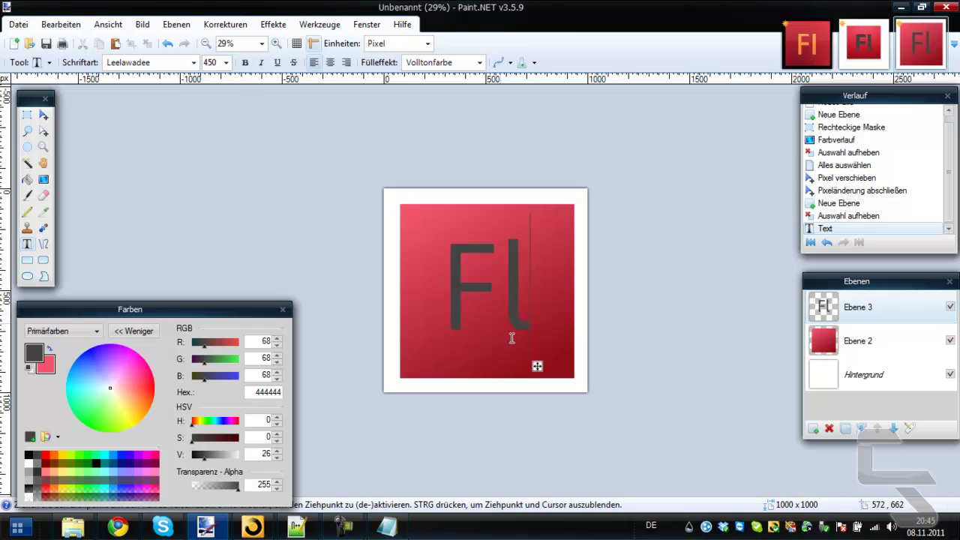
{"action": "left_click_drag", "start_coordinate": [537, 365], "coordinate": [536, 370]}
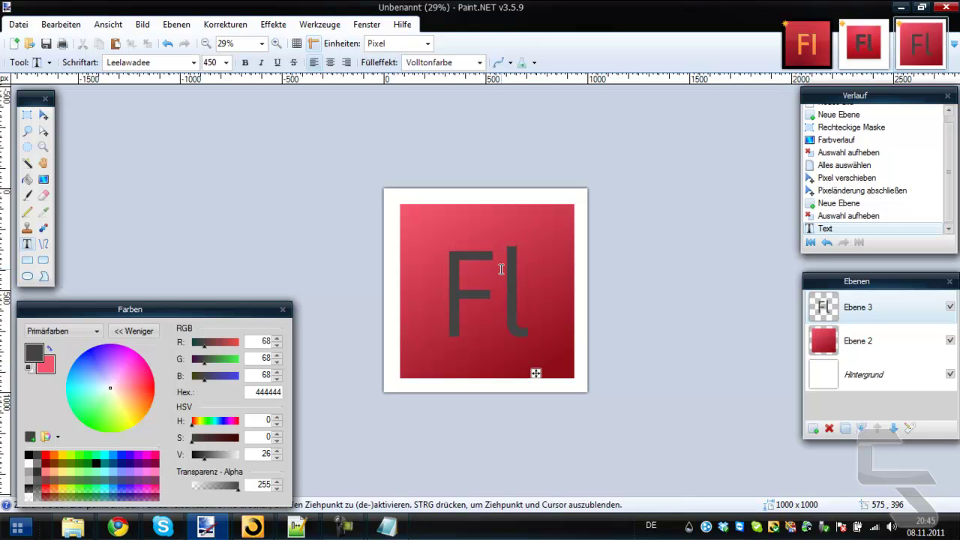
Select the whole text layer, nudge the "Fl" lettering horizontally by single pixels, and clear the selection
{"action": "left_click", "coordinate": [44, 115]}
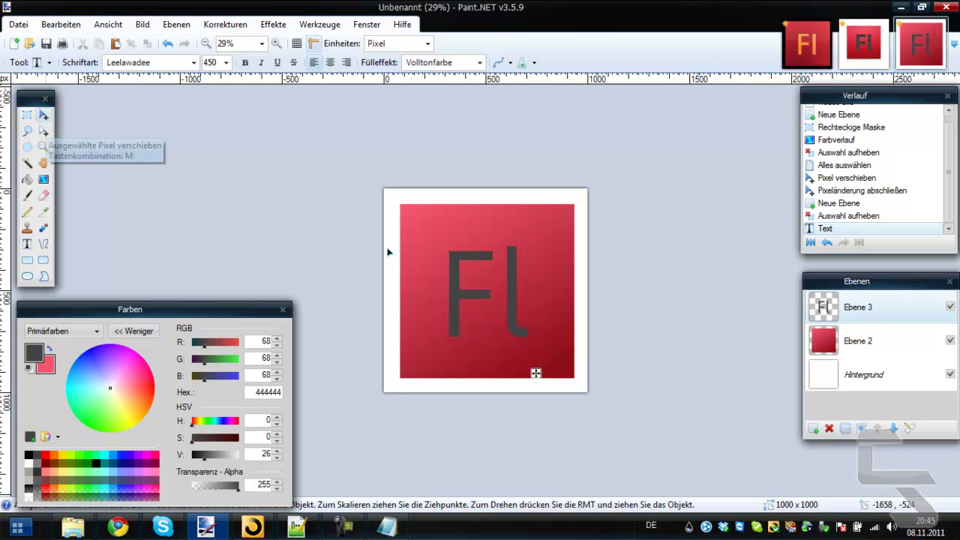
{"action": "key", "text": "ctrl+a"}
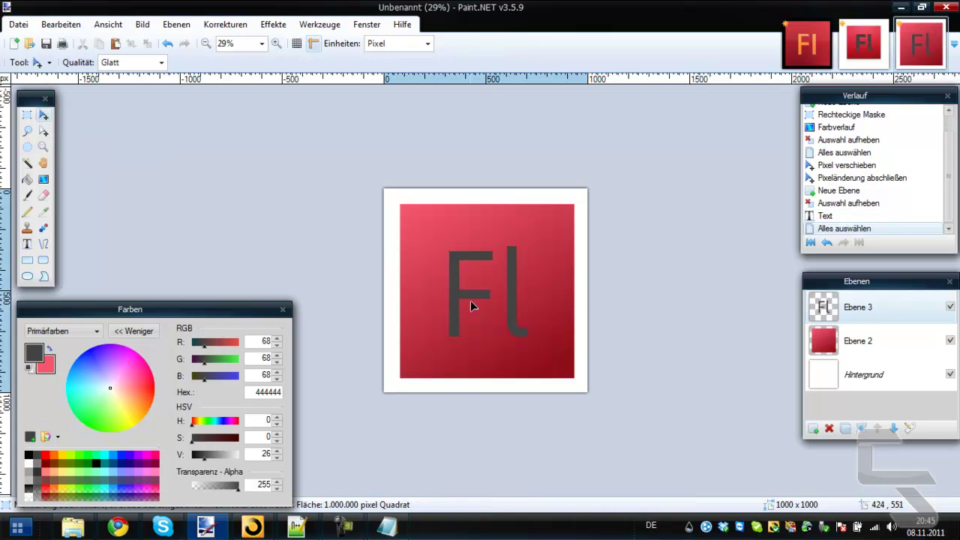
{"action": "key", "text": "Right"}
{"action": "key", "text": "Right"}
{"action": "key", "text": "Right"}
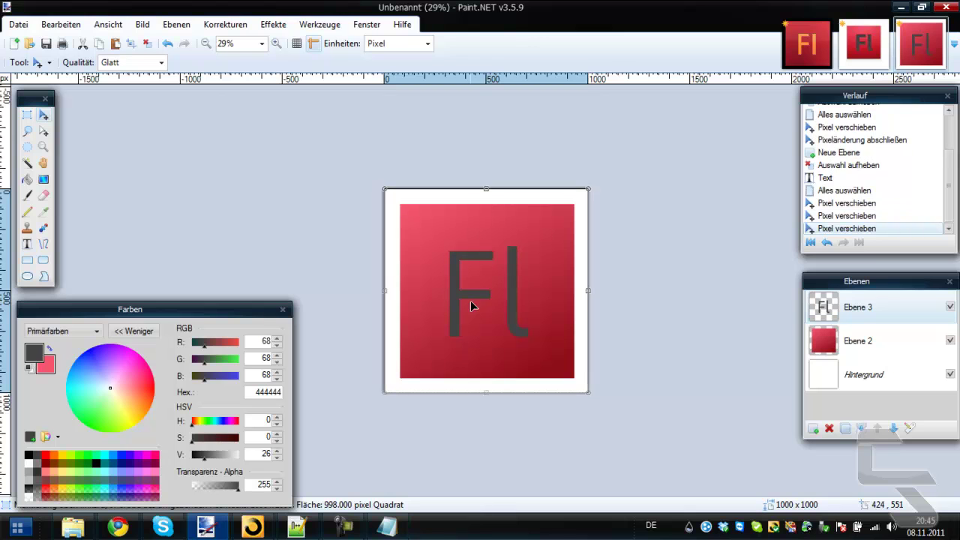
{"action": "key", "text": "Left"}
{"action": "key", "text": "Left"}
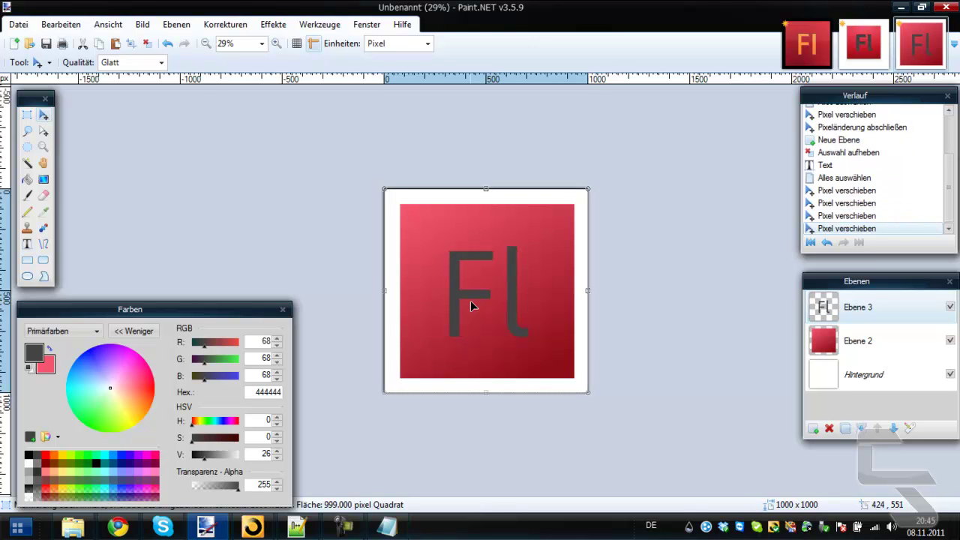
{"action": "key", "text": "ctrl+d"}
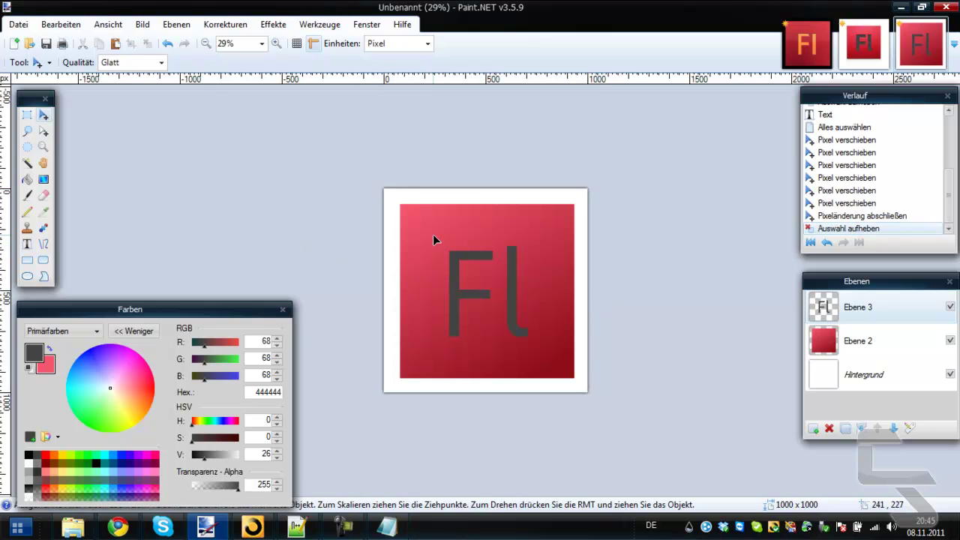
Using the pasted logo image as reference, cut off the part of the l that rises above the F's top edge
{"action": "left_click", "coordinate": [856, 43]}
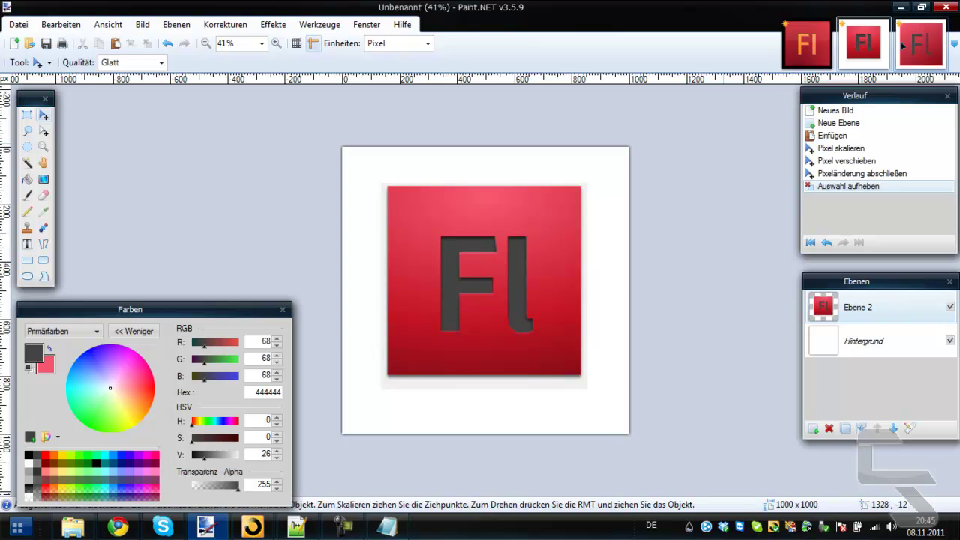
{"action": "left_click", "coordinate": [908, 42]}
{"action": "scroll", "coordinate": [665, 230], "scroll_direction": "up", "scroll_amount": 5}
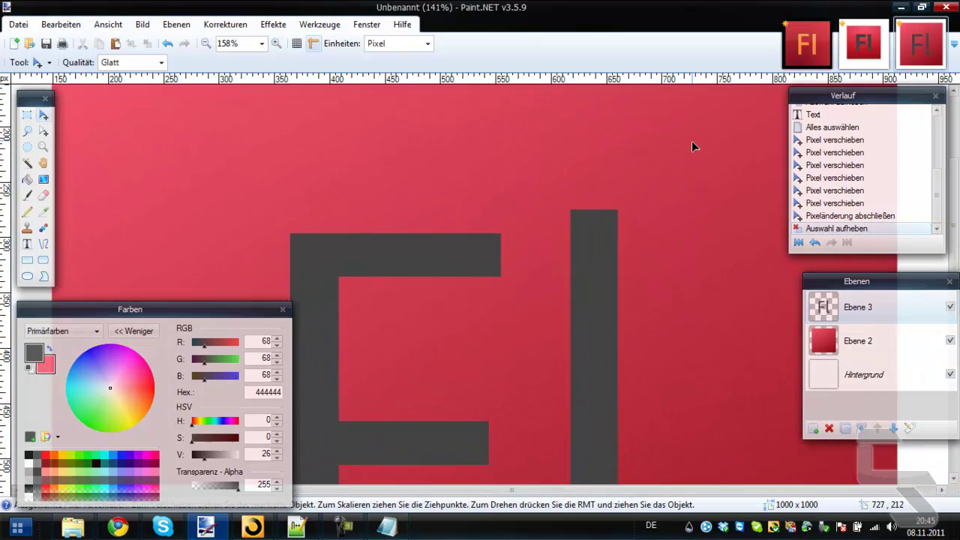
{"action": "scroll", "coordinate": [630, 137], "scroll_direction": "up", "scroll_amount": 1}
{"action": "left_click", "coordinate": [27, 114]}
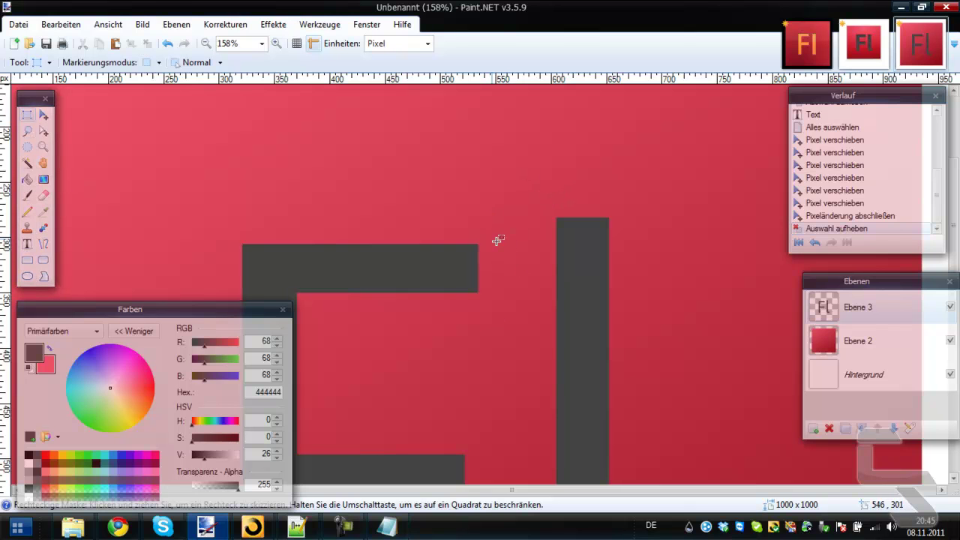
{"action": "scroll", "coordinate": [490, 239], "scroll_direction": "up", "scroll_amount": 8}
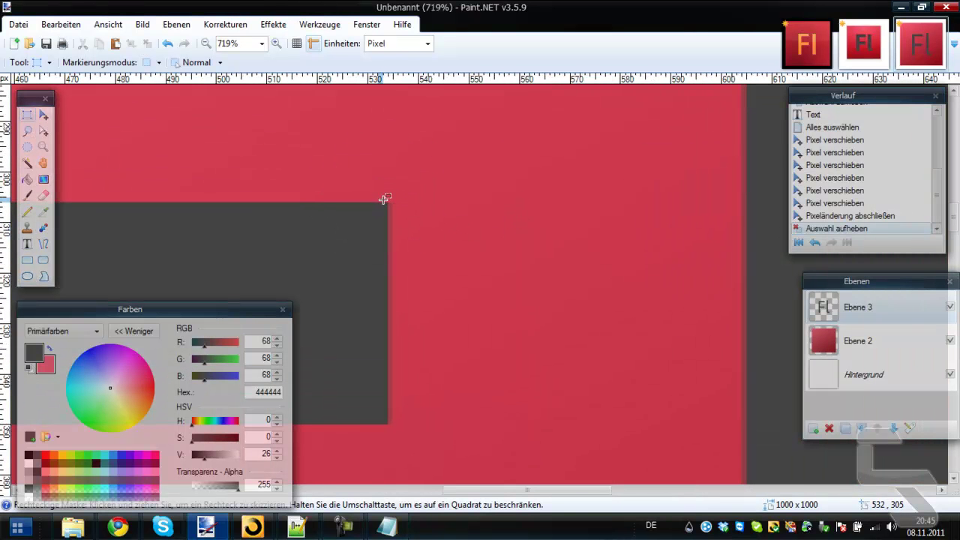
{"action": "left_click_drag", "start_coordinate": [388, 199], "coordinate": [921, 87]}
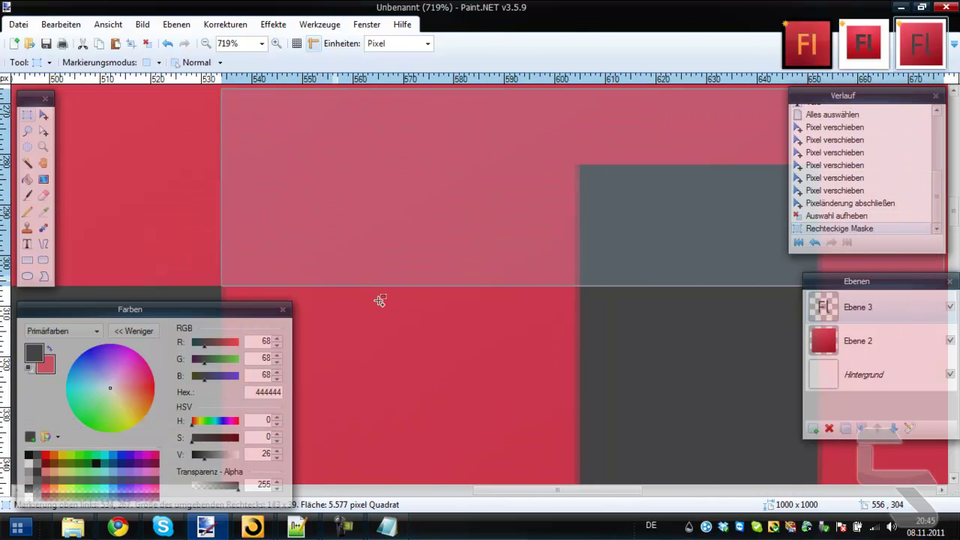
{"action": "key", "text": "ctrl+x"}
{"action": "scroll", "coordinate": [386, 300], "scroll_direction": "down", "scroll_amount": 3}
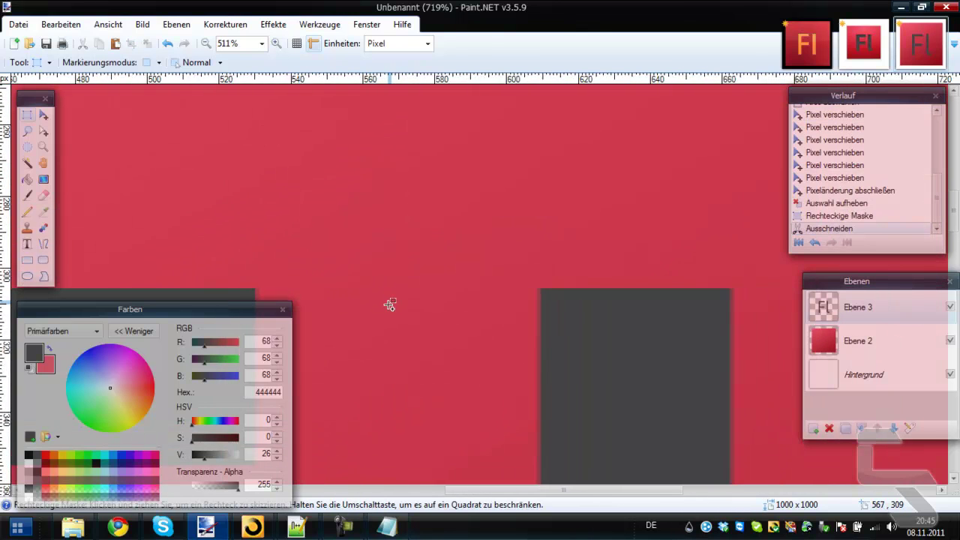
{"action": "scroll", "coordinate": [389, 306], "scroll_direction": "down", "scroll_amount": 6}
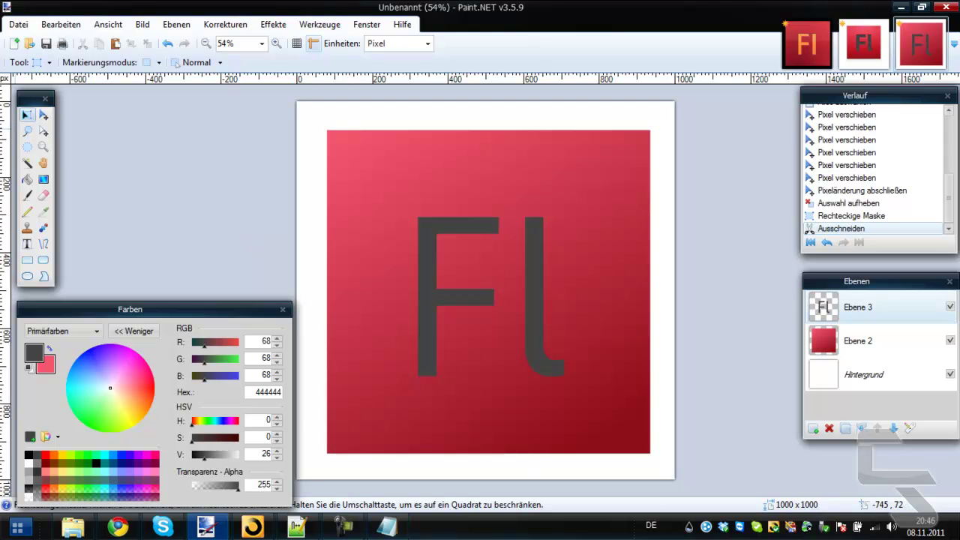
Select the letter l with a rectangular selection and move it closer to the F
{"action": "left_click_drag", "start_coordinate": [516, 211], "coordinate": [578, 381]}
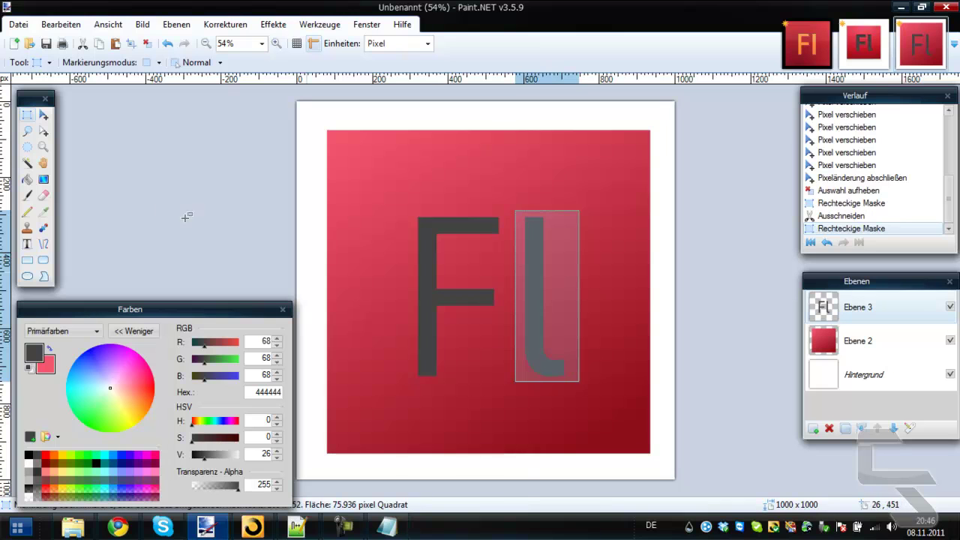
{"action": "left_click", "coordinate": [43, 116]}
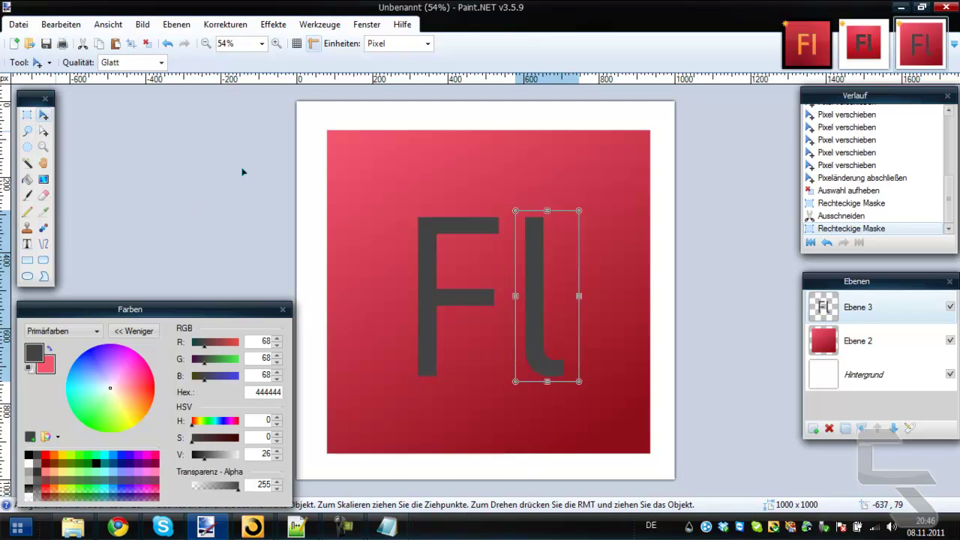
{"action": "left_click", "coordinate": [538, 307]}
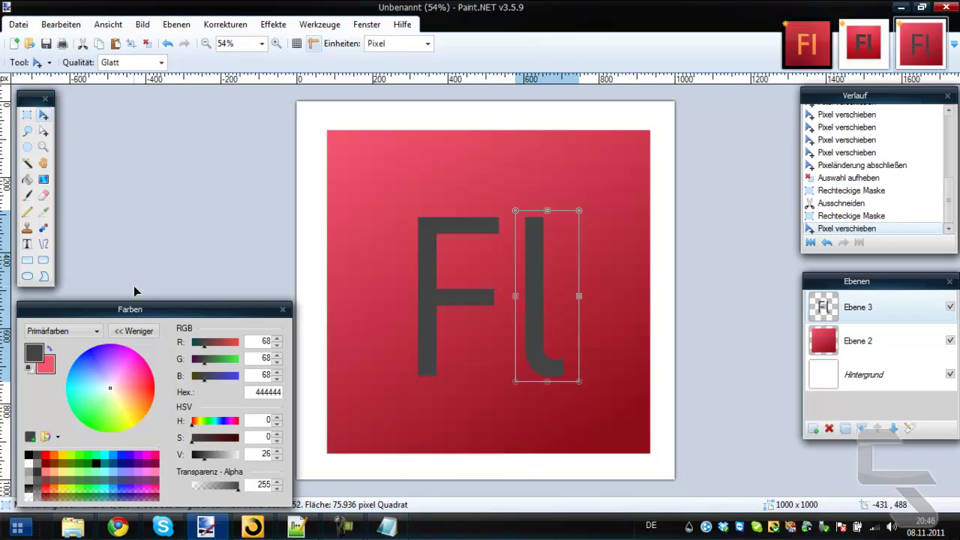
{"action": "key", "text": "Left"}
{"action": "key", "text": "Left"}
{"action": "left_click_drag", "start_coordinate": [543, 326], "coordinate": [531, 320]}
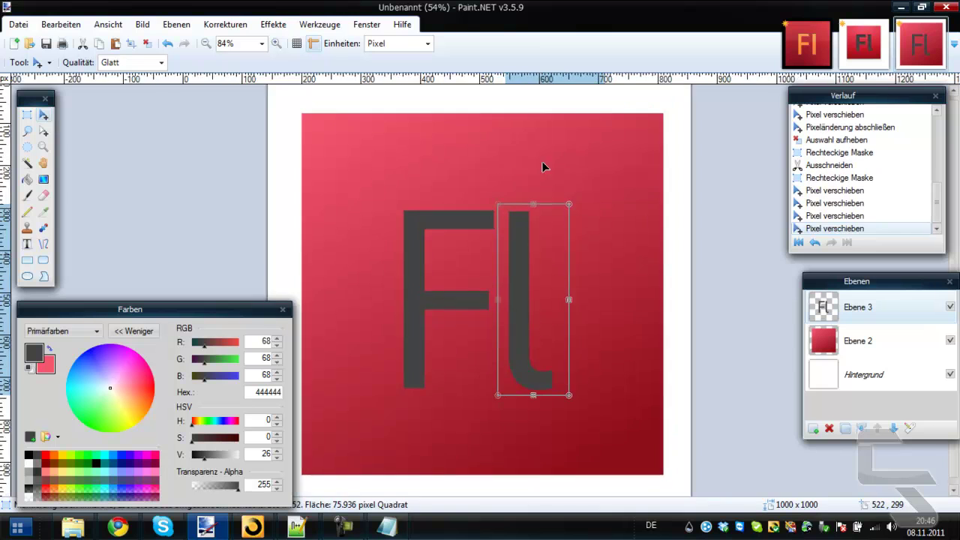
Fine-tune the position of the selected l so its top edge lines up with the top of the F
{"action": "scroll", "coordinate": [525, 176], "scroll_direction": "up", "scroll_amount": 6}
{"action": "scroll", "coordinate": [582, 300], "scroll_direction": "up", "scroll_amount": 8}
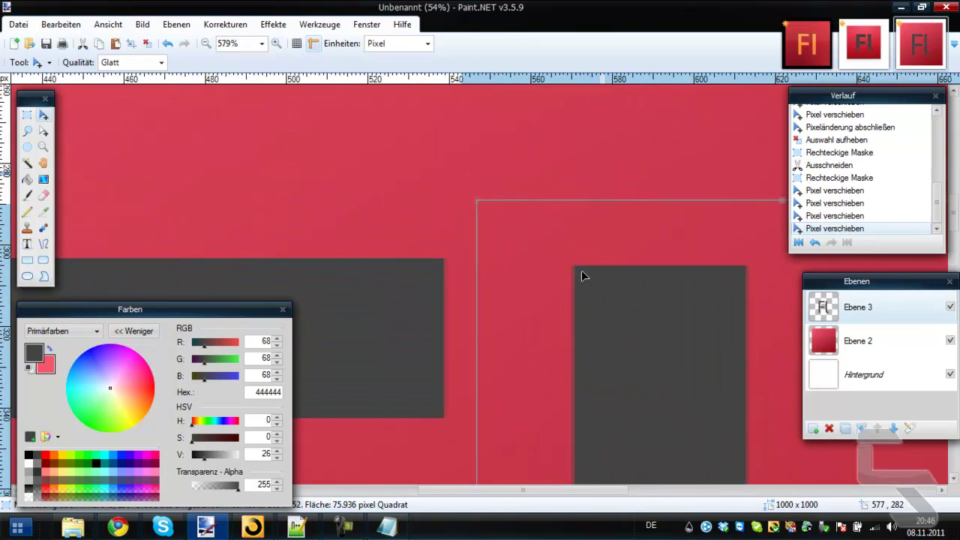
{"action": "scroll", "coordinate": [529, 443], "scroll_direction": "down", "scroll_amount": 3}
{"action": "left_click_drag", "start_coordinate": [498, 473], "coordinate": [717, 474]}
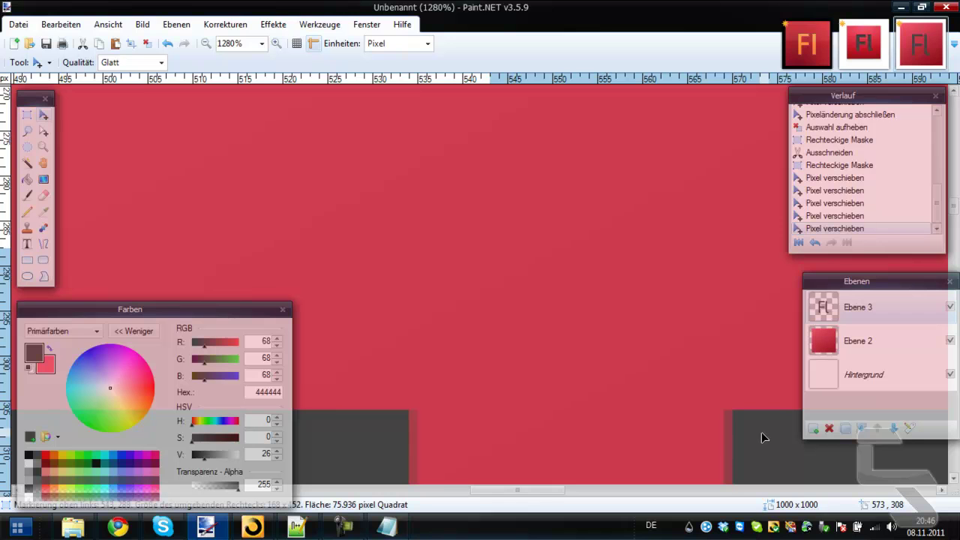
{"action": "left_click", "coordinate": [762, 432]}
{"action": "scroll", "coordinate": [722, 437], "scroll_direction": "down", "scroll_amount": 2}
{"action": "scroll", "coordinate": [721, 440], "scroll_direction": "down", "scroll_amount": 6}
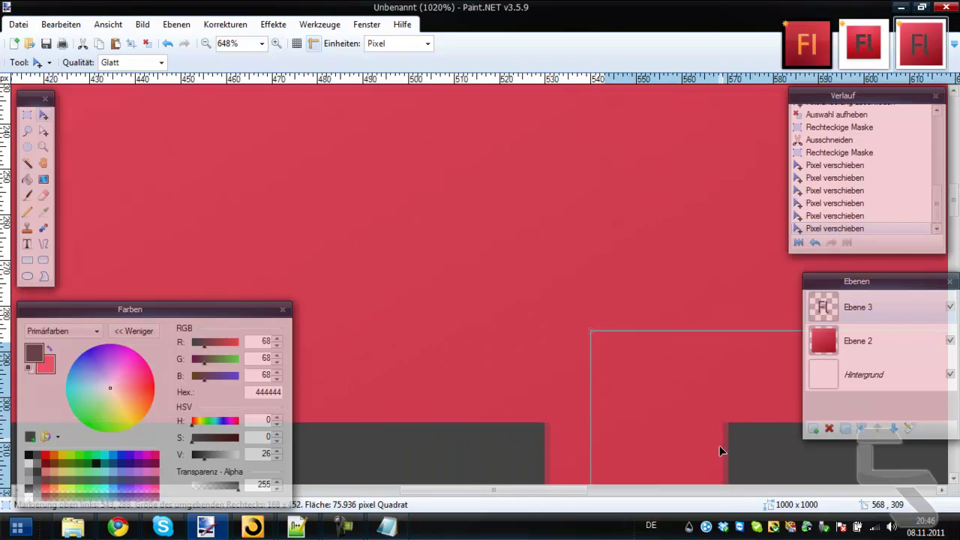
{"action": "scroll", "coordinate": [709, 454], "scroll_direction": "down", "scroll_amount": 4}
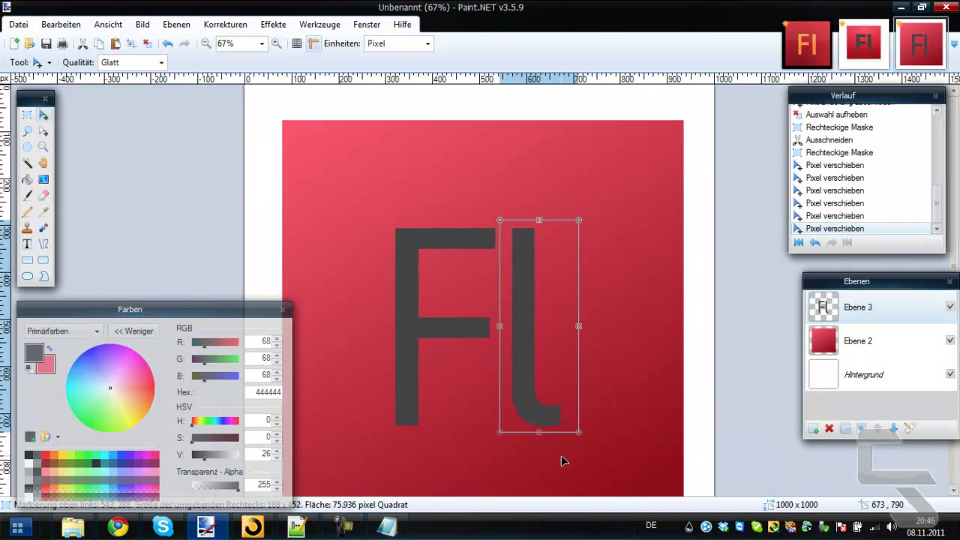
Clear the selection around the letter l and compare the lettering with the reference logo image
{"action": "key", "text": "ctrl+d"}
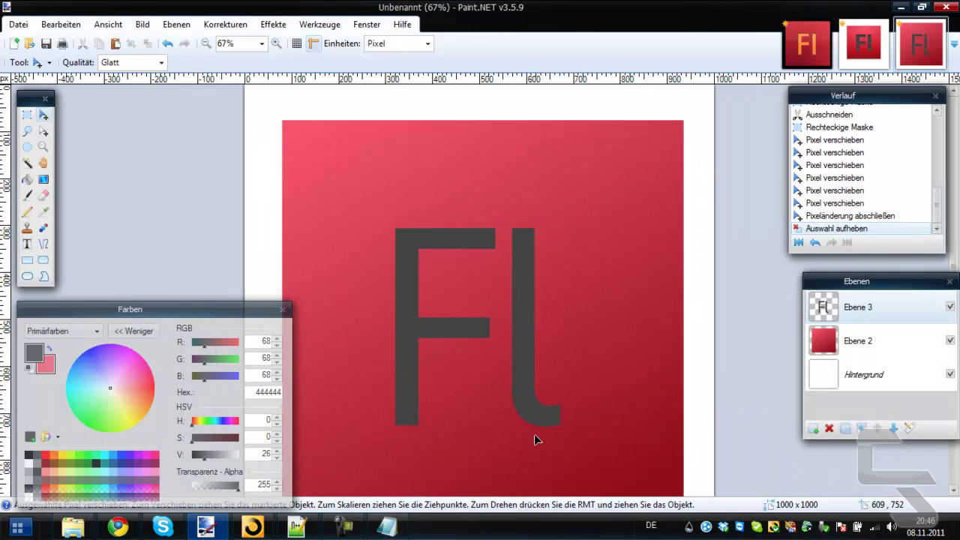
{"action": "scroll", "coordinate": [556, 378], "scroll_direction": "down", "scroll_amount": 3}
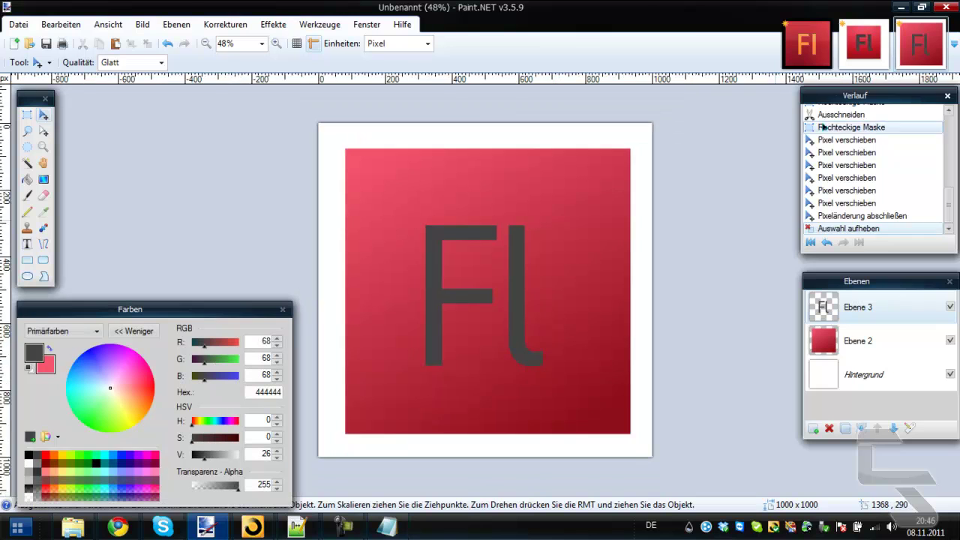
{"action": "left_click", "coordinate": [850, 47]}
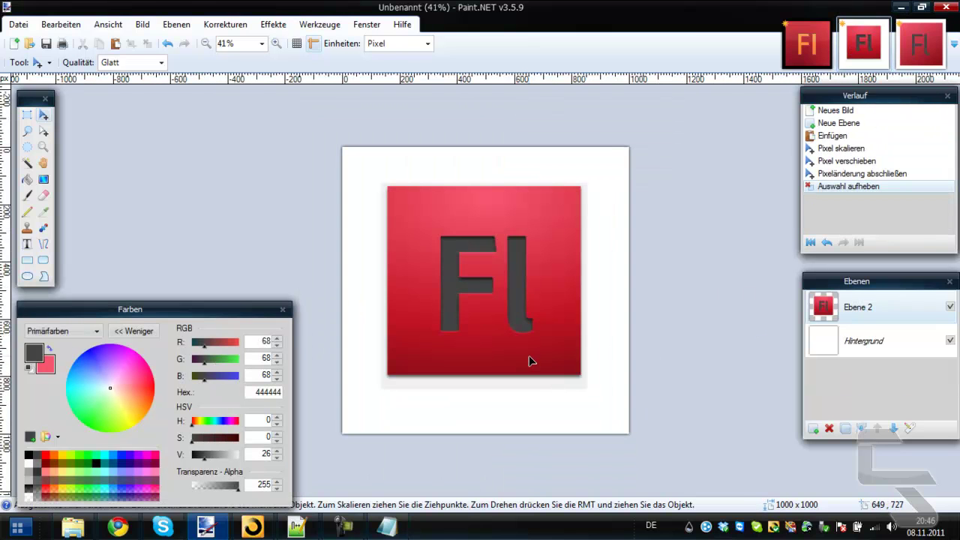
{"action": "scroll", "coordinate": [460, 297], "scroll_direction": "up", "scroll_amount": 1}
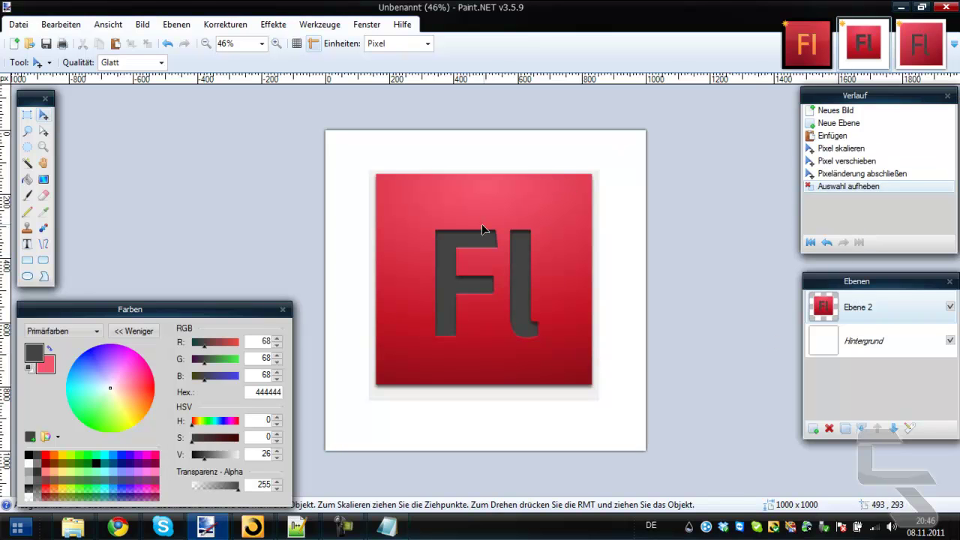
{"action": "left_click", "coordinate": [922, 43]}
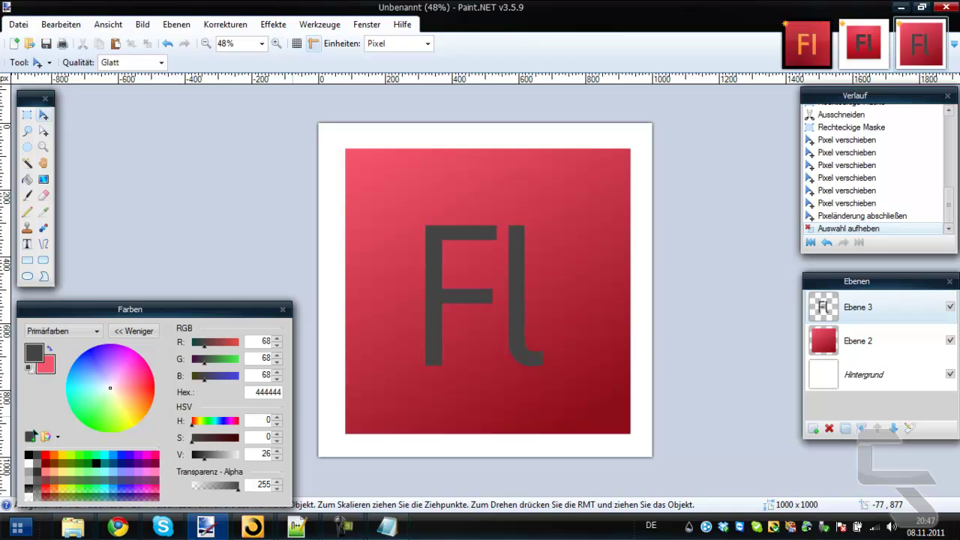
Set the primary colour to black and the secondary colour to dark grey with a brightness of 30 (4C4C4C)
{"action": "left_click", "coordinate": [28, 455]}
{"action": "left_click", "coordinate": [46, 366]}
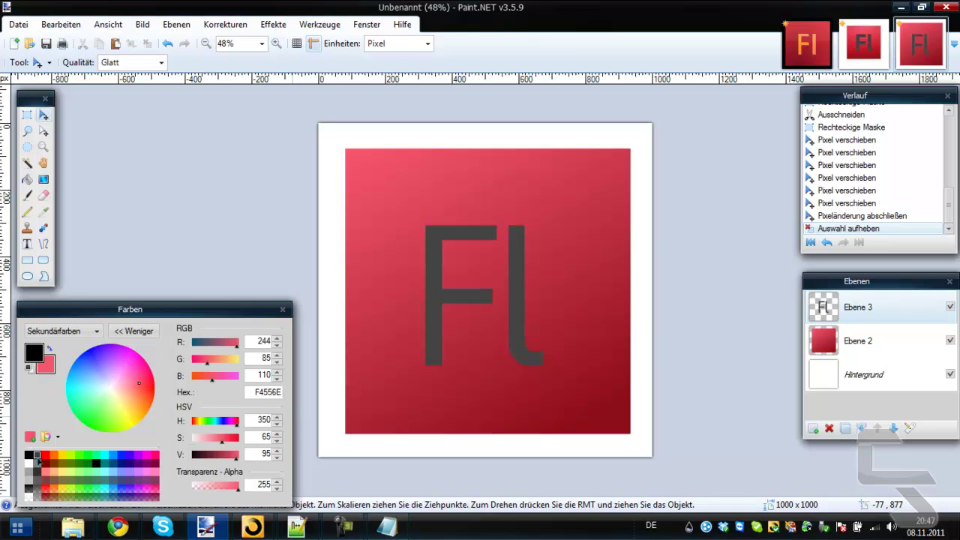
{"action": "right_click", "coordinate": [37, 455]}
{"action": "right_click", "coordinate": [36, 463]}
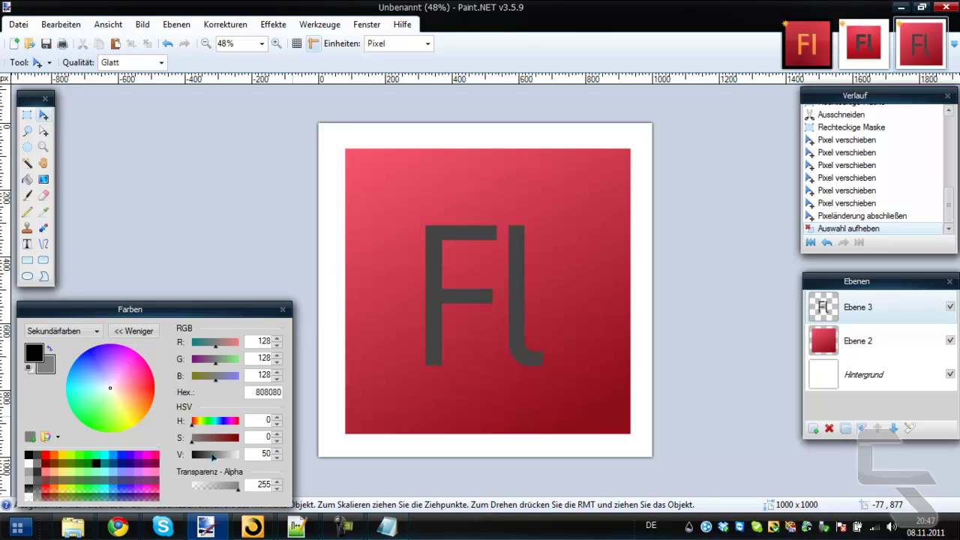
{"action": "left_click_drag", "start_coordinate": [213, 456], "coordinate": [206, 458]}
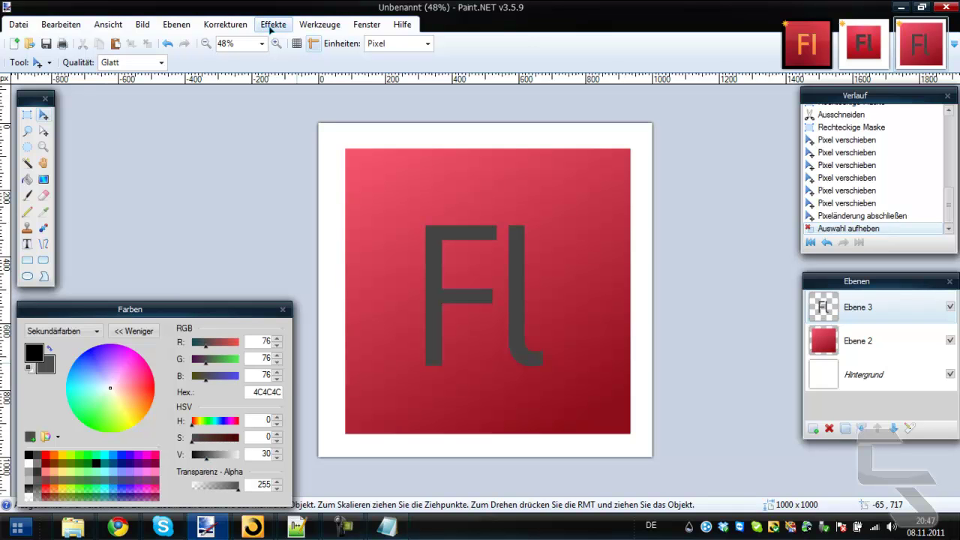
{"action": "left_click", "coordinate": [271, 24]}
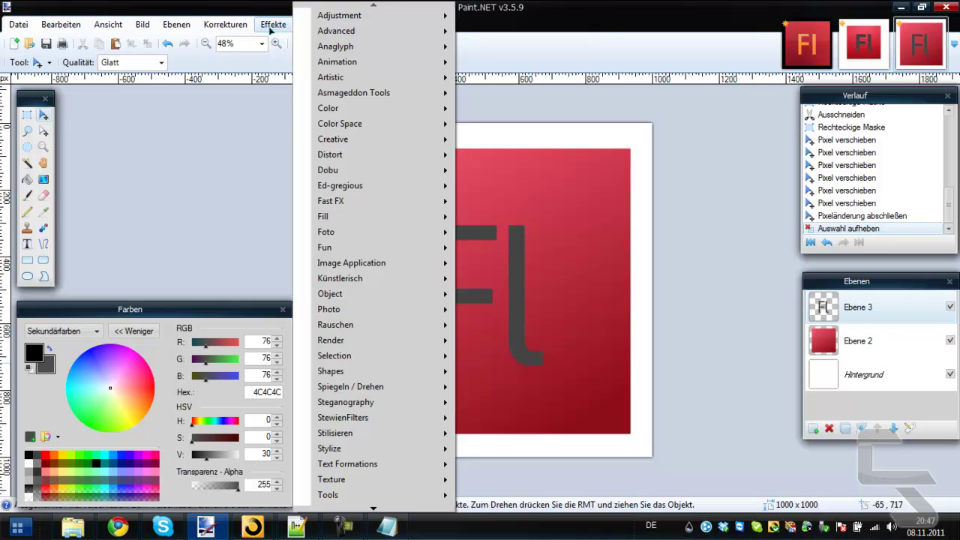
{"action": "mouse_move", "coordinate": [369, 298]}
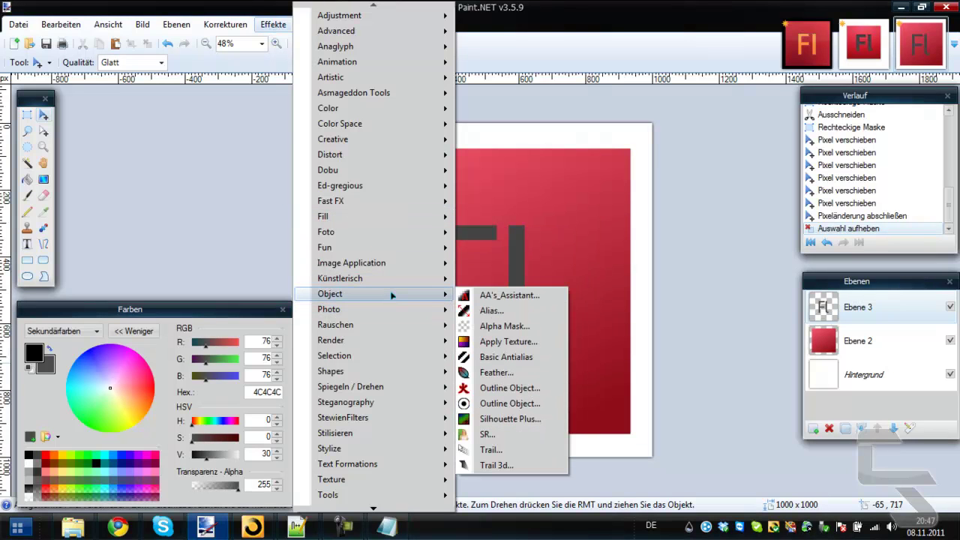
{"action": "mouse_move", "coordinate": [442, 342]}
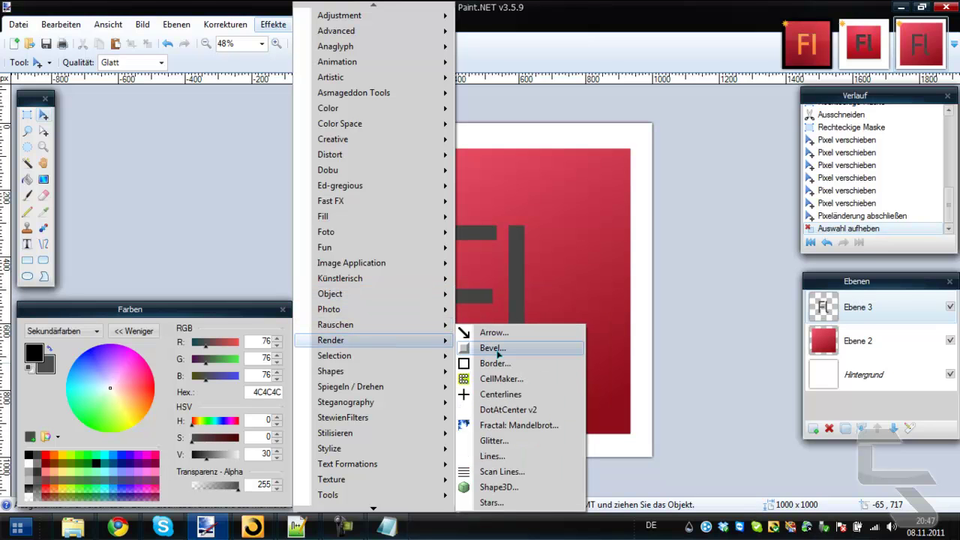
{"action": "left_click", "coordinate": [493, 349]}
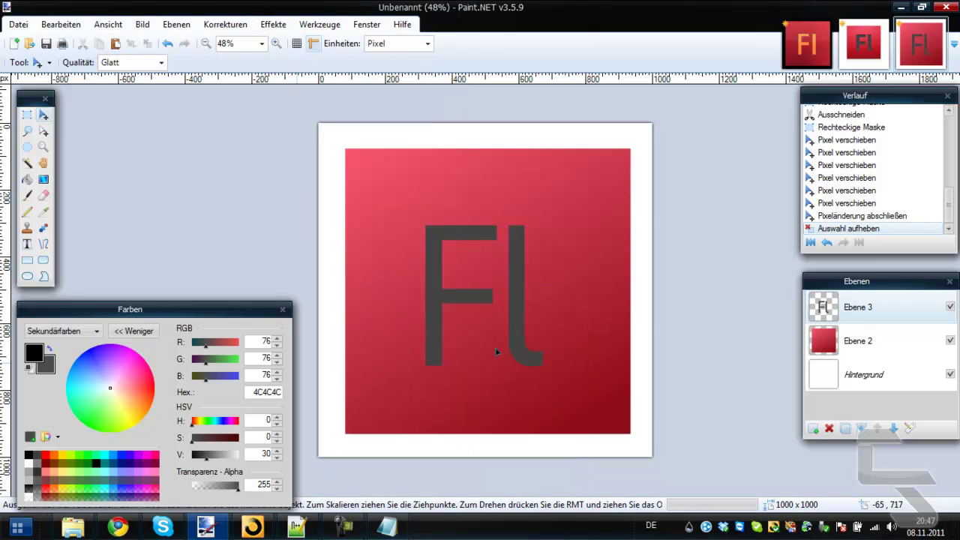
{"action": "left_click_drag", "start_coordinate": [506, 185], "coordinate": [193, 118]}
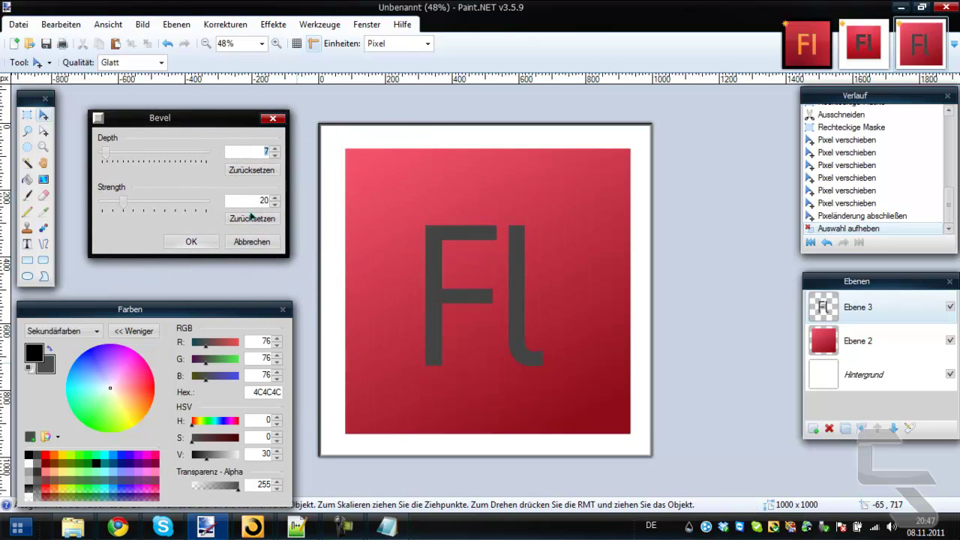
{"action": "left_click", "coordinate": [255, 247]}
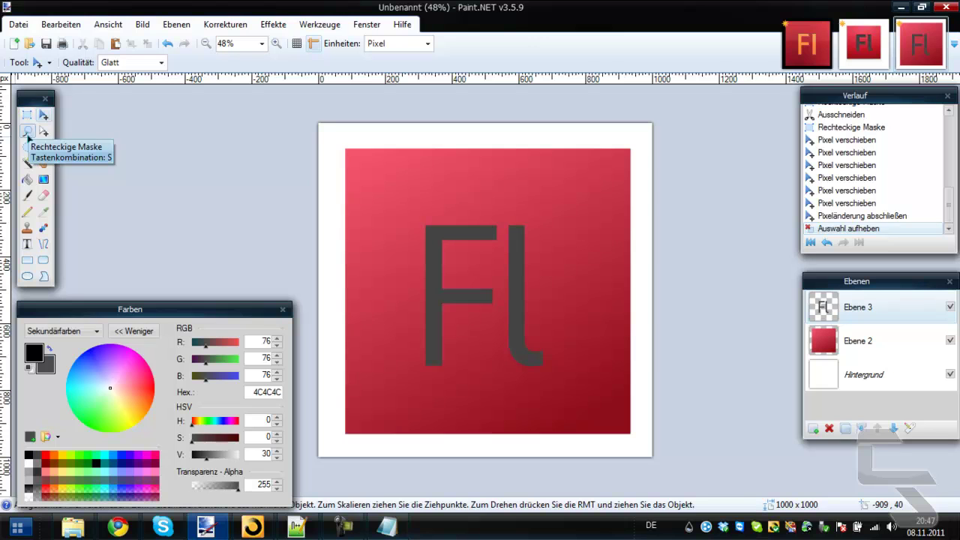
Select the "Fl" lettering with the Magic Wand and undo the deselection and the bevel made directly on the text layer
{"action": "left_click", "coordinate": [27, 163]}
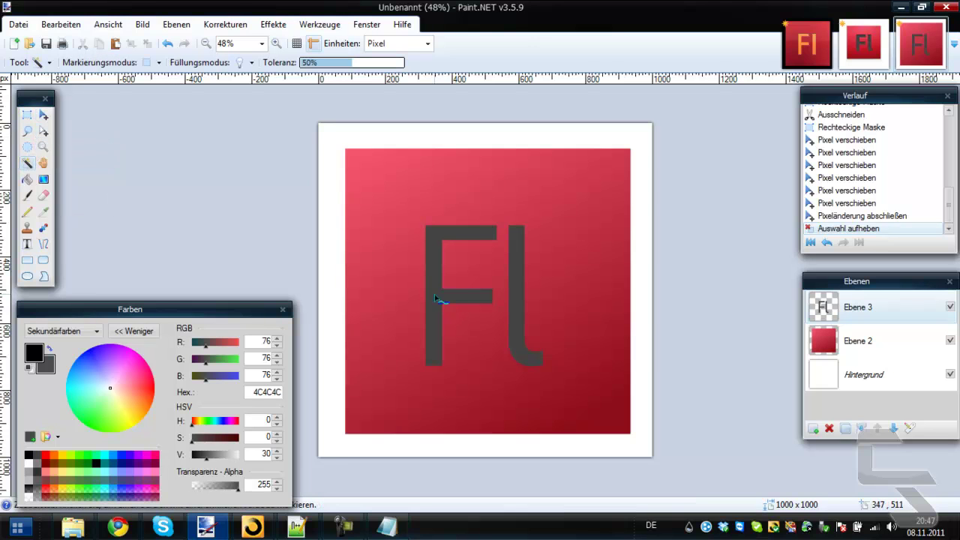
{"action": "left_click", "coordinate": [435, 295]}
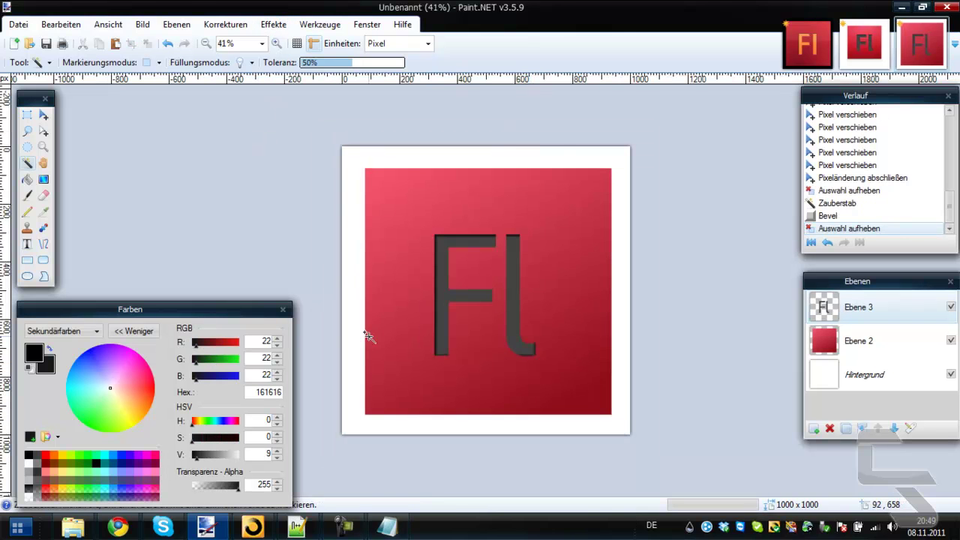
{"action": "key", "text": "ctrl+z"}
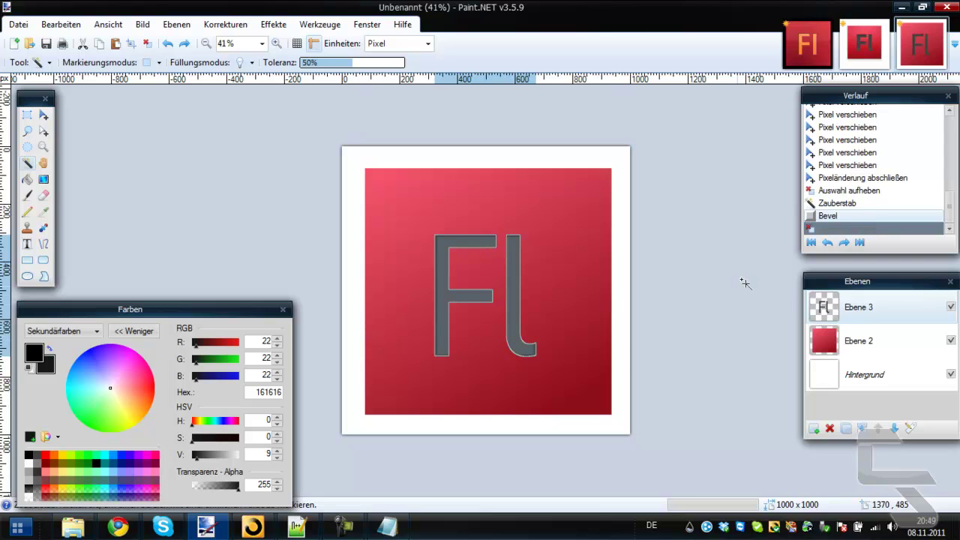
{"action": "key", "text": "ctrl+z"}
Add a new layer above the lettering and apply the Bevel effect to the selected letter area on it
{"action": "left_click", "coordinate": [814, 428]}
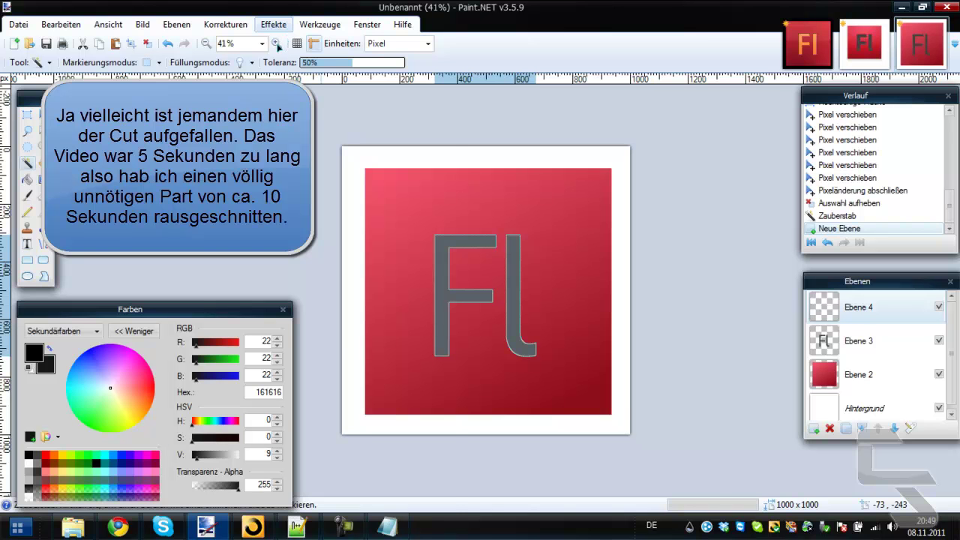
{"action": "left_click", "coordinate": [273, 24]}
{"action": "left_click", "coordinate": [368, 188]}
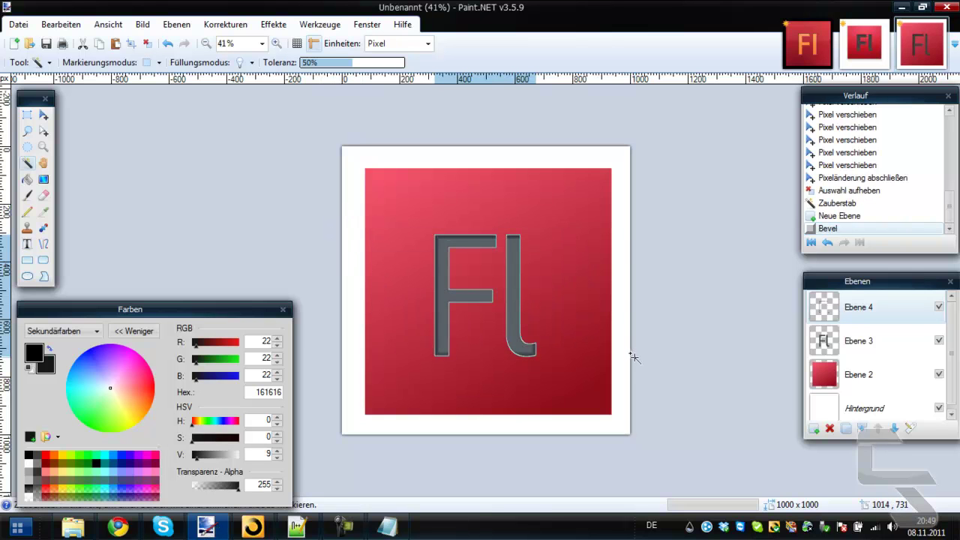
Clear the selection to inspect the bevel at the foot of the l, choose the Eraser, and undo the deselection
{"action": "key", "text": "ctrl+d"}
{"action": "scroll", "coordinate": [589, 397], "scroll_direction": "up", "scroll_amount": 1}
{"action": "scroll", "coordinate": [589, 398], "scroll_direction": "up", "scroll_amount": 5}
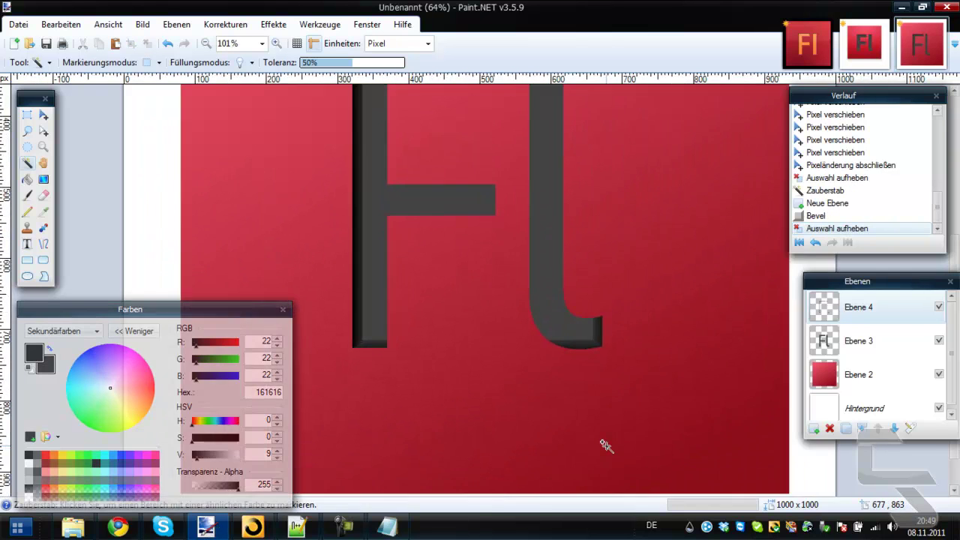
{"action": "left_click", "coordinate": [43, 196]}
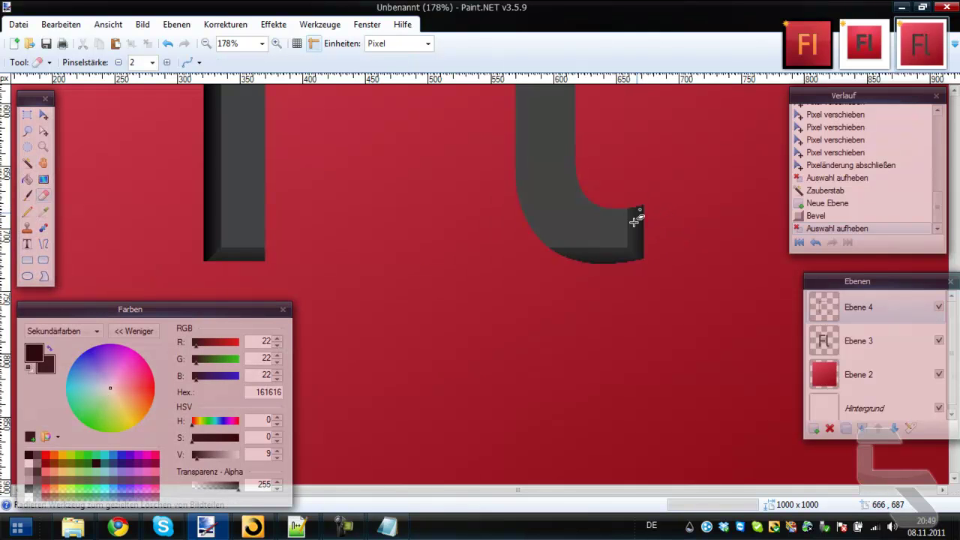
{"action": "key", "text": "ctrl+z"}
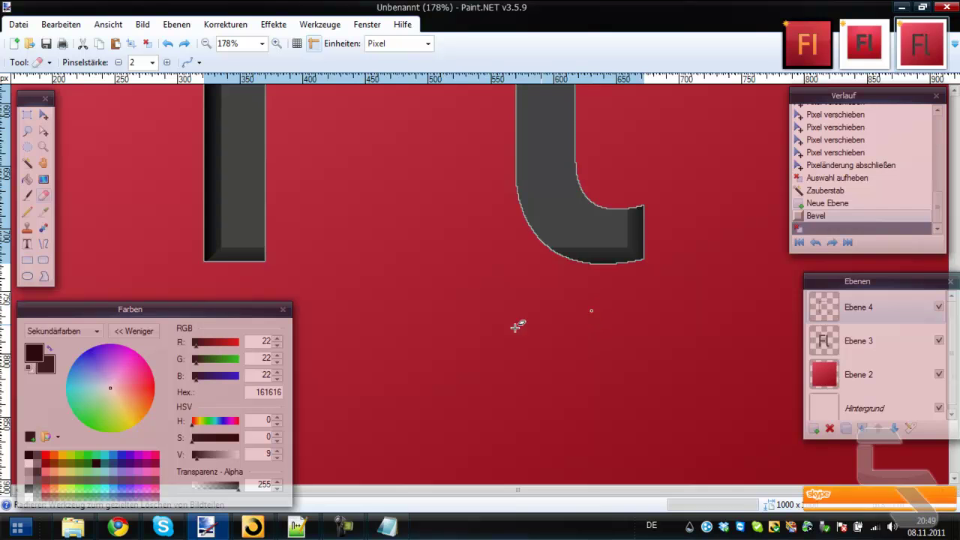
Soften the bevel on the new layer with a Gaussian Blur of radius about 10 and clear the selection
{"action": "scroll", "coordinate": [392, 244], "scroll_direction": "up", "scroll_amount": 1}
{"action": "scroll", "coordinate": [394, 236], "scroll_direction": "down", "scroll_amount": 5}
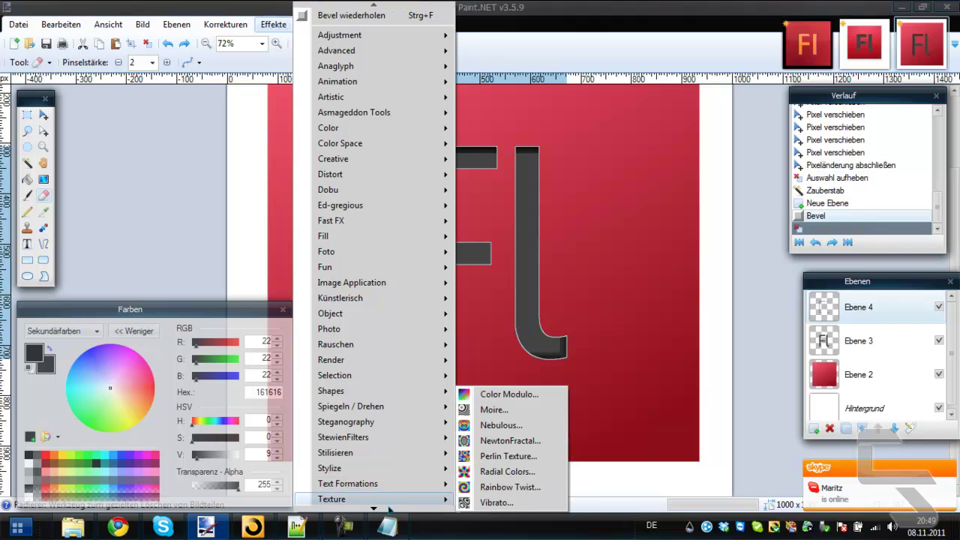
{"action": "mouse_move", "coordinate": [390, 508]}
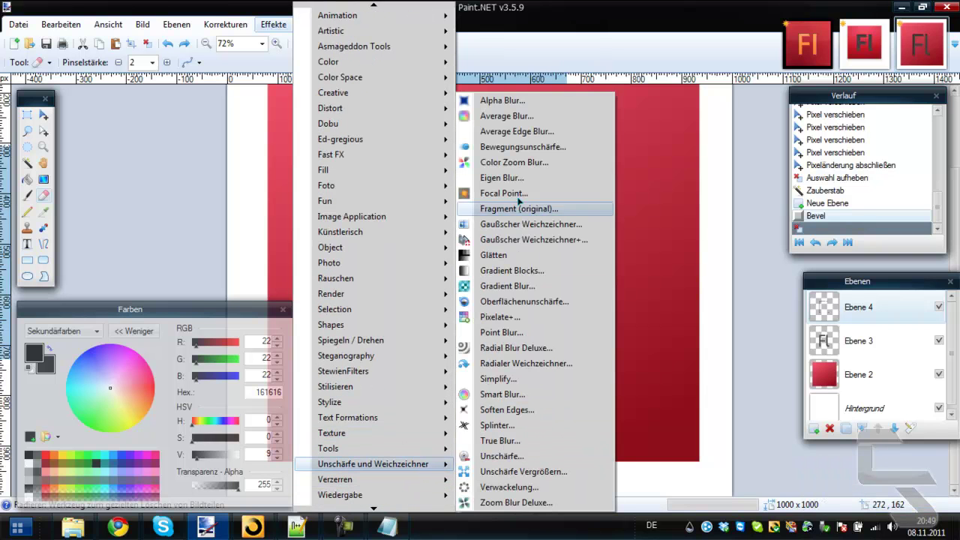
{"action": "left_click", "coordinate": [521, 227]}
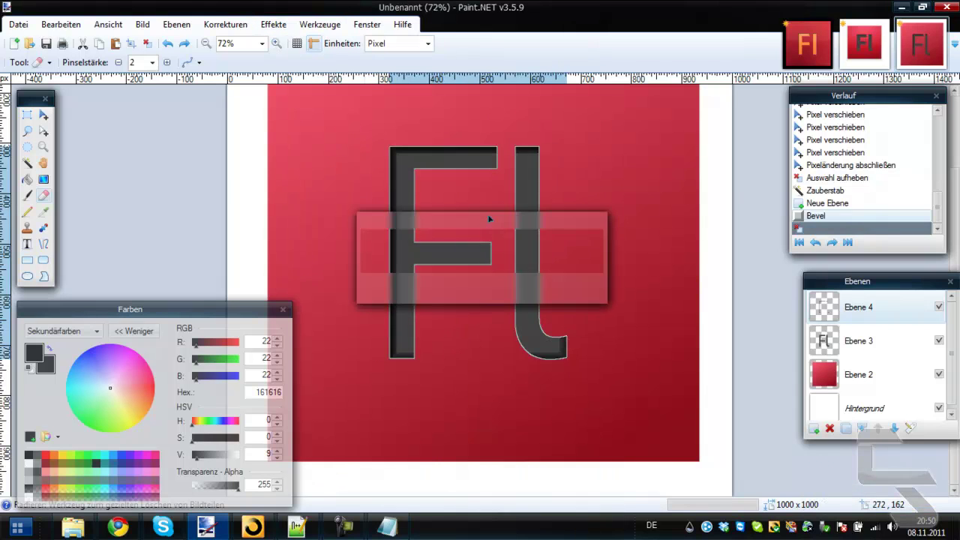
{"action": "left_click_drag", "start_coordinate": [495, 219], "coordinate": [278, 157]}
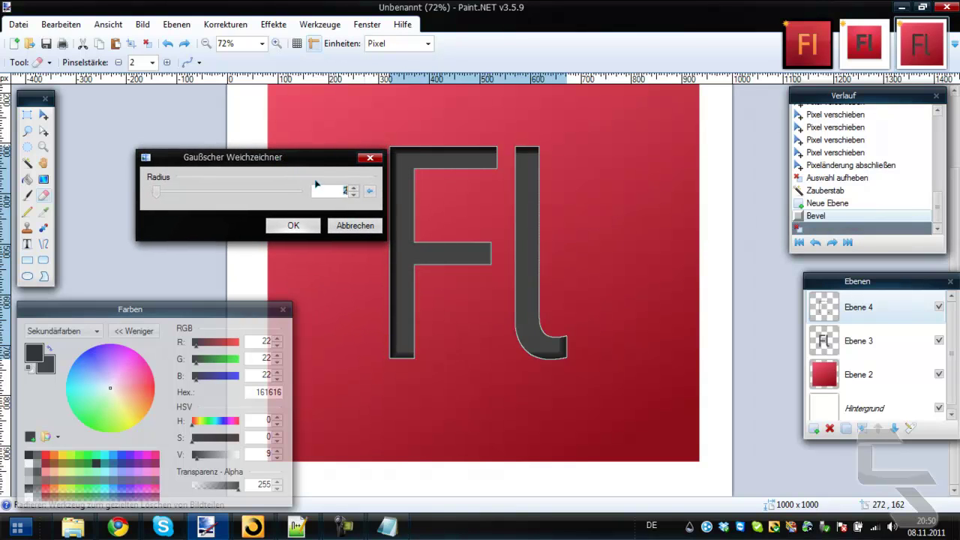
{"action": "left_click", "coordinate": [353, 190]}
{"action": "left_click", "coordinate": [353, 190]}
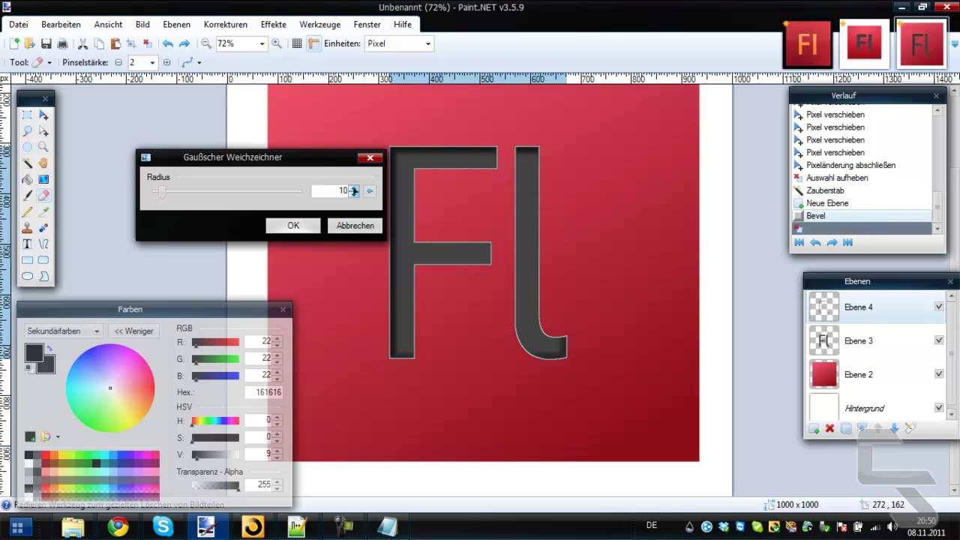
{"action": "left_click", "coordinate": [353, 190]}
{"action": "left_click", "coordinate": [292, 225]}
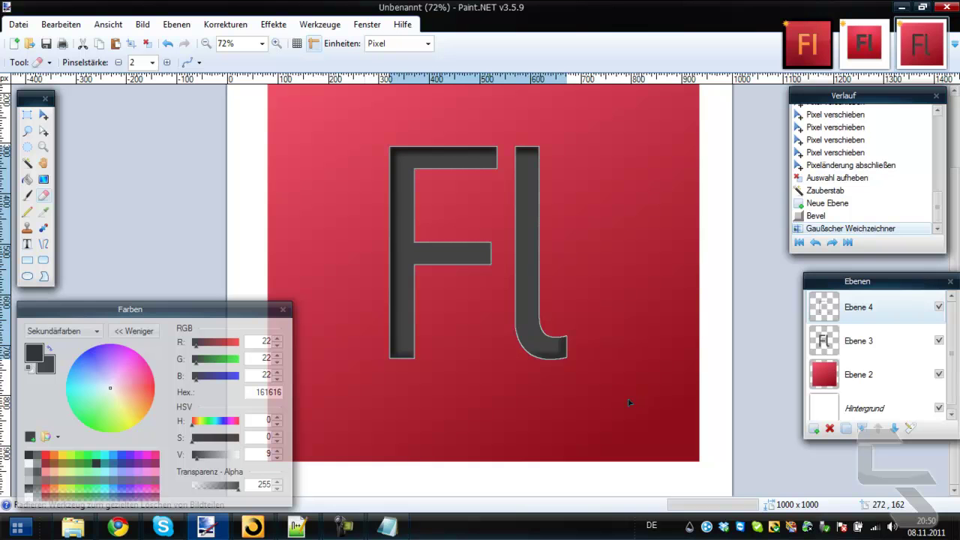
{"action": "key", "text": "ctrl+d"}
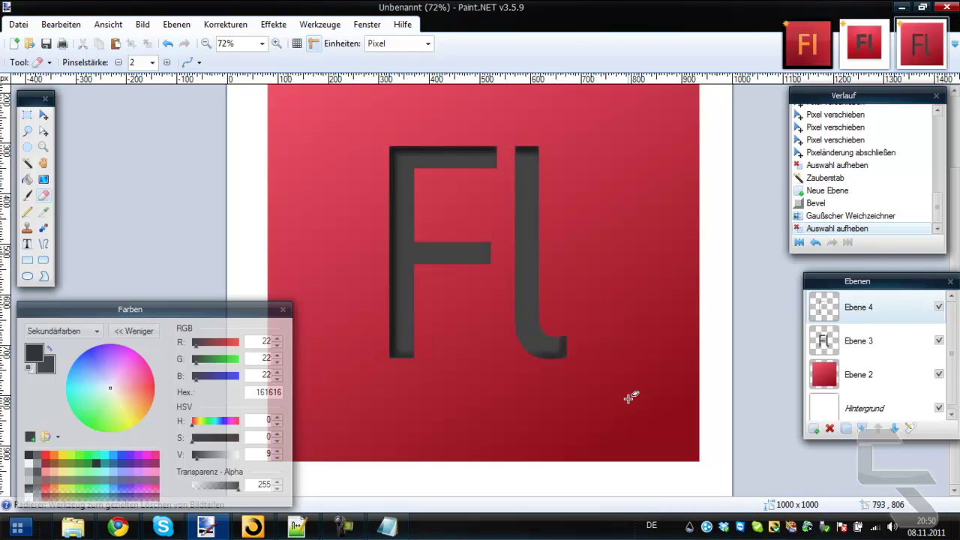
Set the Eraser's brush size to 55 and erase the blurred bevel shading along the curved foot of the l
{"action": "scroll", "coordinate": [643, 407], "scroll_direction": "up", "scroll_amount": 5}
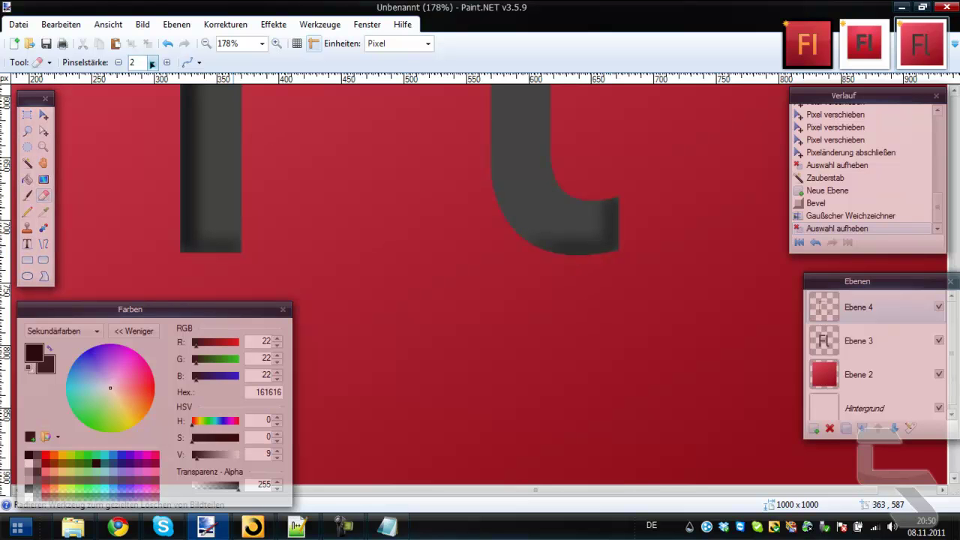
{"action": "left_click", "coordinate": [151, 63]}
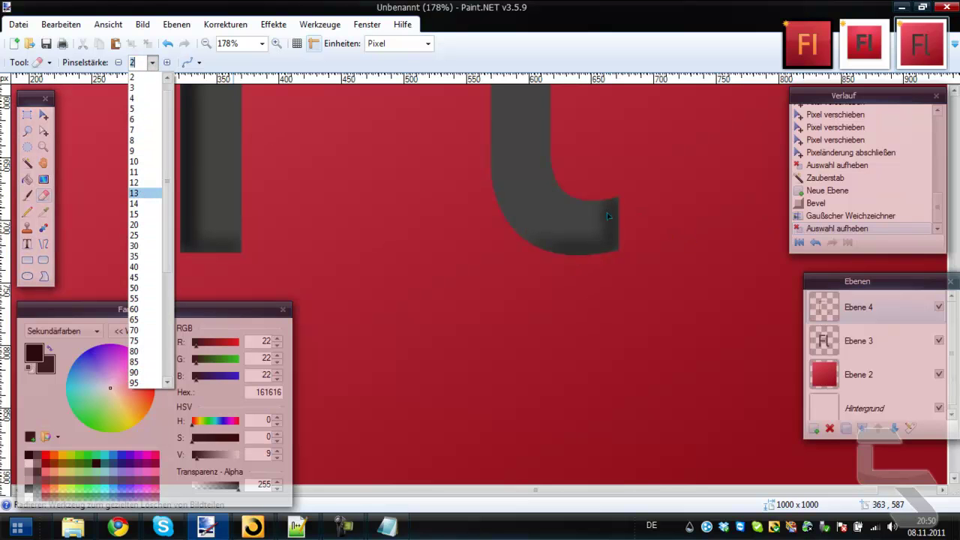
{"action": "left_click", "coordinate": [160, 214]}
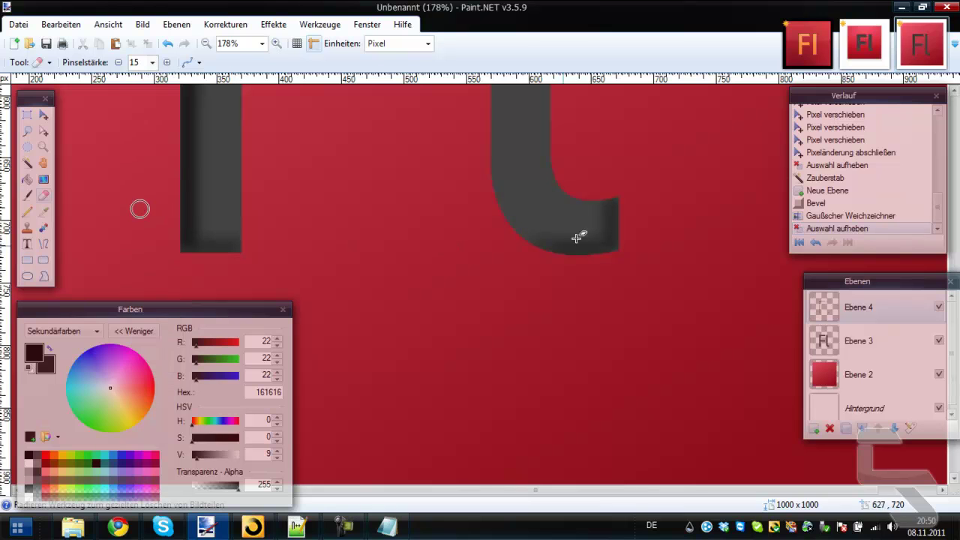
{"action": "left_click", "coordinate": [152, 63]}
{"action": "left_click", "coordinate": [140, 163]}
{"action": "type", "text": "55"}
{"action": "mouse_move", "coordinate": [600, 214]}
{"action": "left_mouse_down"}
{"action": "mouse_move", "coordinate": [609, 217]}
{"action": "mouse_move", "coordinate": [544, 236]}
{"action": "left_mouse_up"}
{"action": "left_click_drag", "start_coordinate": [496, 214], "coordinate": [501, 218]}
View the whole logo and compare its shaded lettering with the reference logo image
{"action": "scroll", "coordinate": [583, 242], "scroll_direction": "down", "scroll_amount": 5}
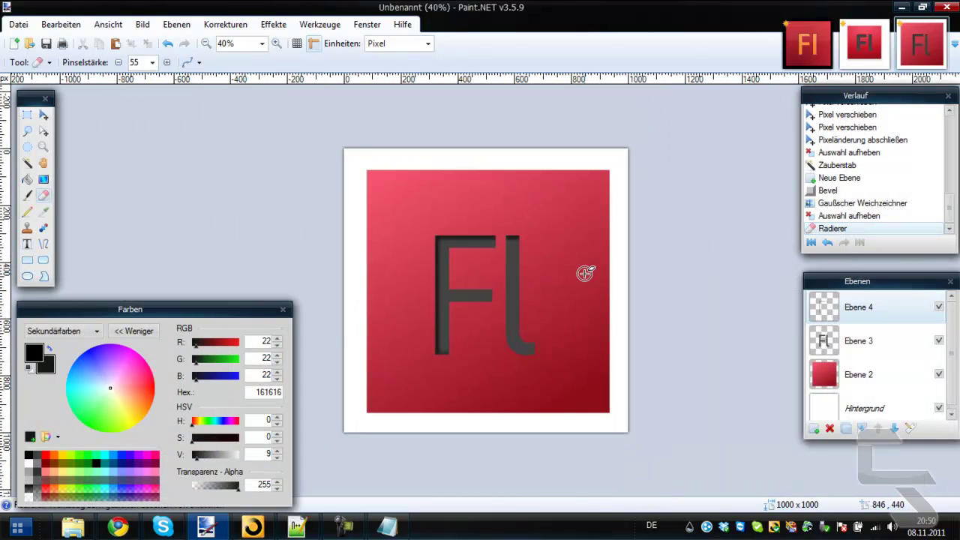
{"action": "scroll", "coordinate": [581, 274], "scroll_direction": "down", "scroll_amount": 1}
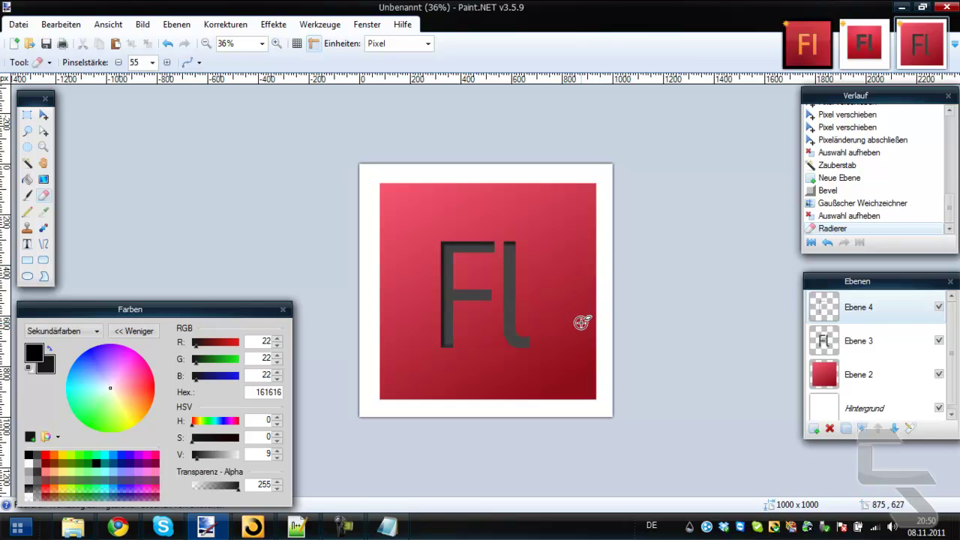
{"action": "left_click", "coordinate": [867, 45]}
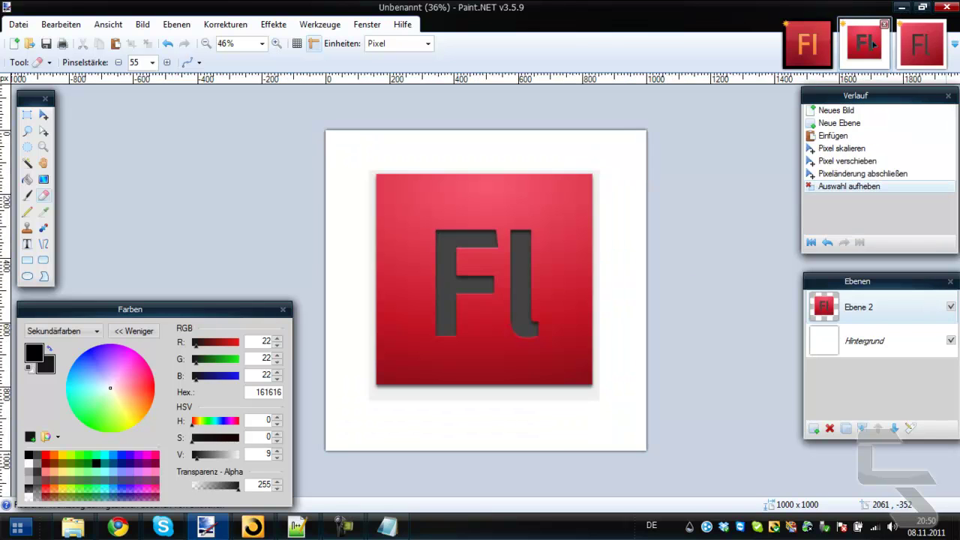
Compare the logo in progress with the finished orange-lettered logo in flash.pdn, and return to the working image
{"action": "left_click", "coordinate": [909, 47]}
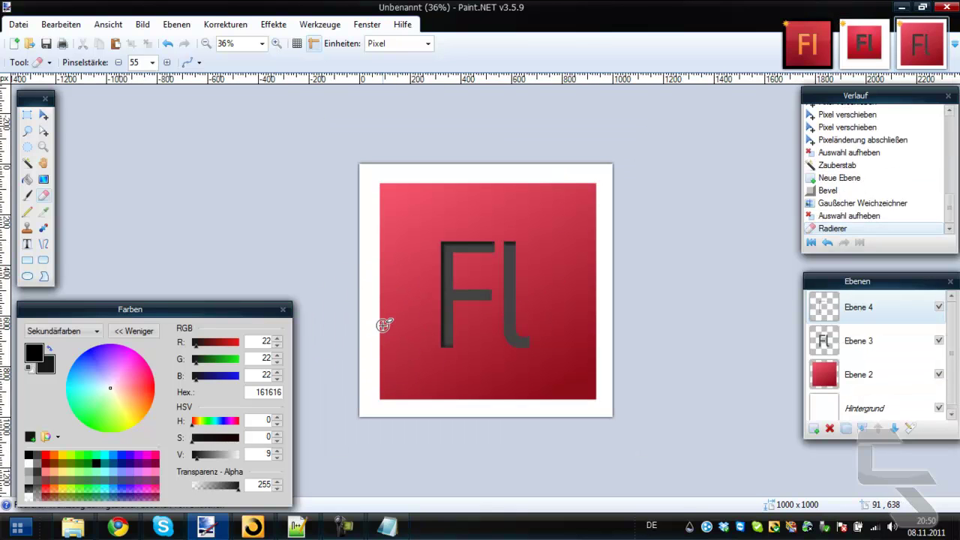
{"action": "left_click", "coordinate": [807, 44]}
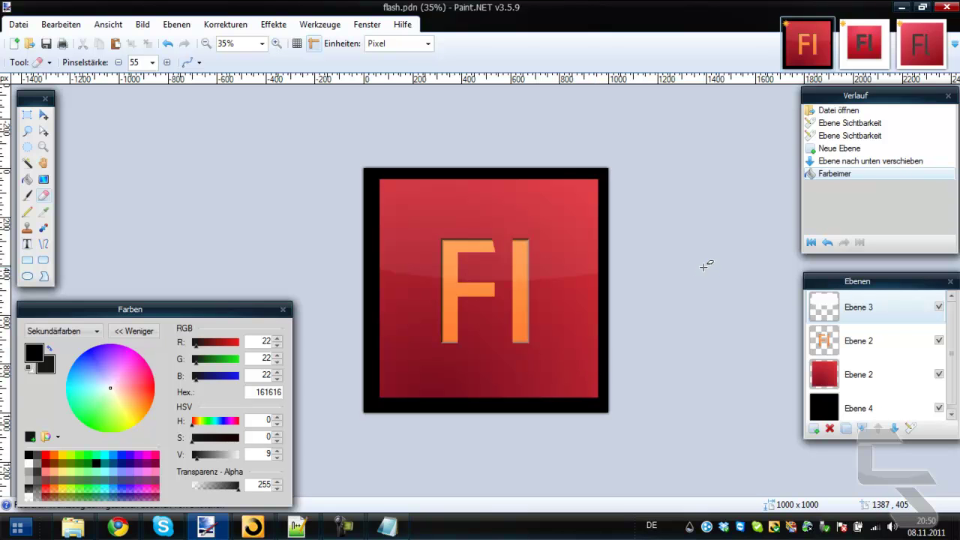
{"action": "left_click", "coordinate": [914, 51]}
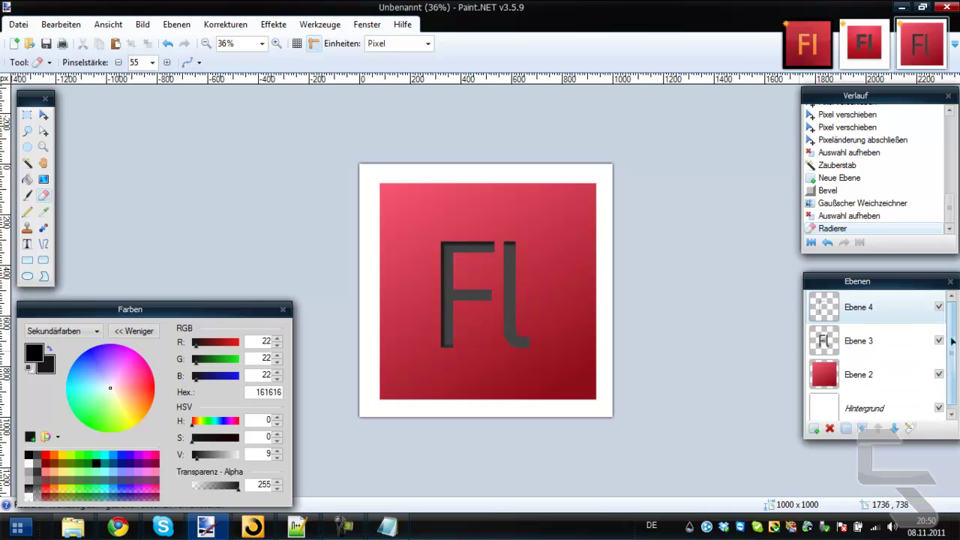
Set the bevel shading layer's opacity to 152 and merge it down with the lettering and the red square
{"action": "double_click", "coordinate": [877, 308]}
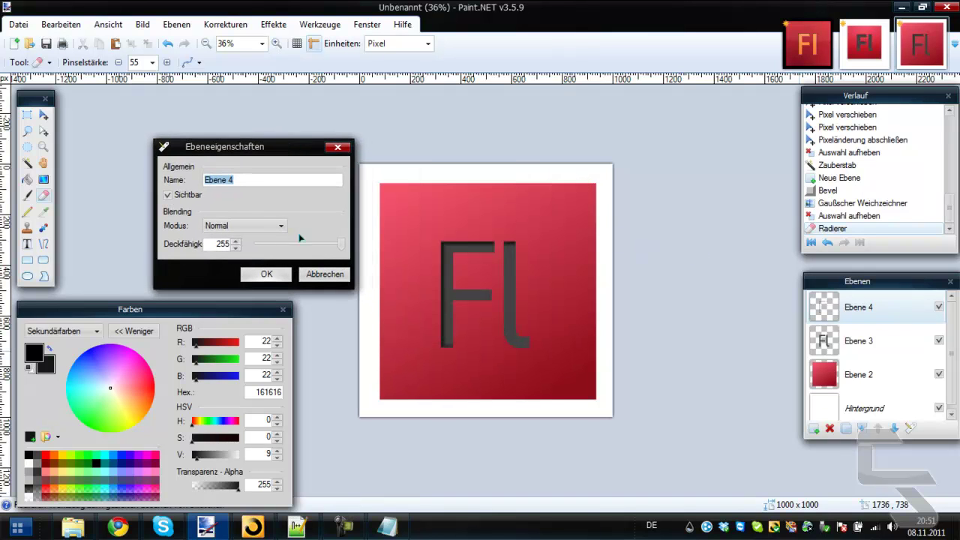
{"action": "left_click_drag", "start_coordinate": [341, 246], "coordinate": [314, 251]}
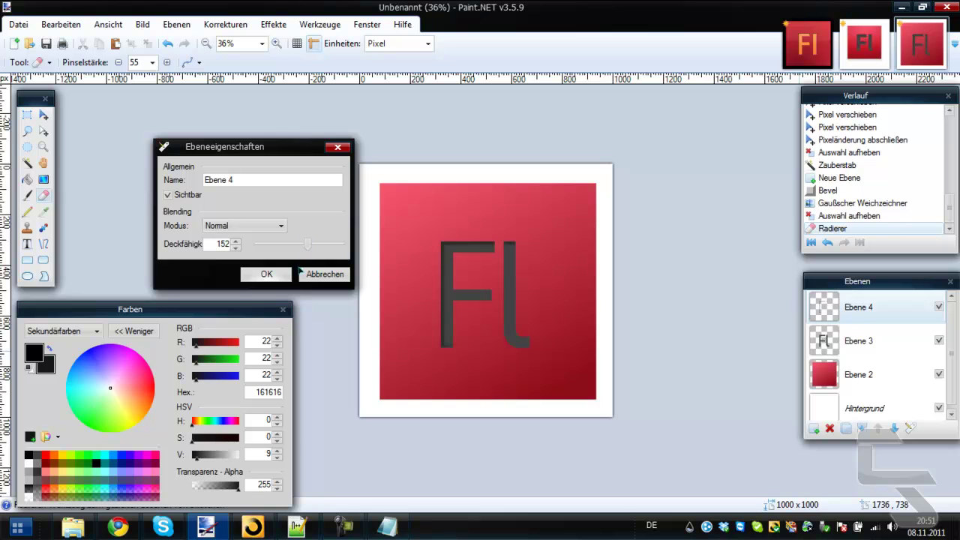
{"action": "key", "text": "Return"}
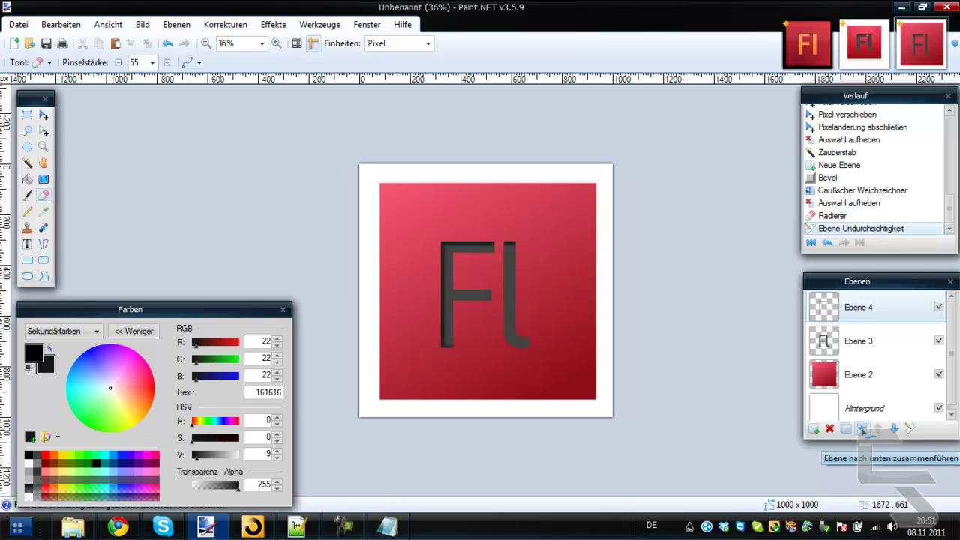
{"action": "left_click", "coordinate": [862, 429]}
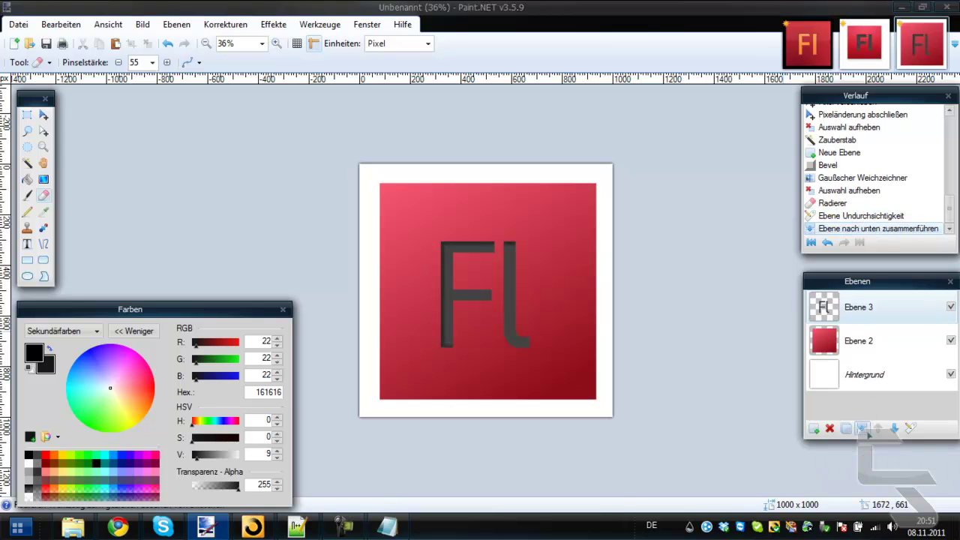
{"action": "left_click", "coordinate": [868, 433]}
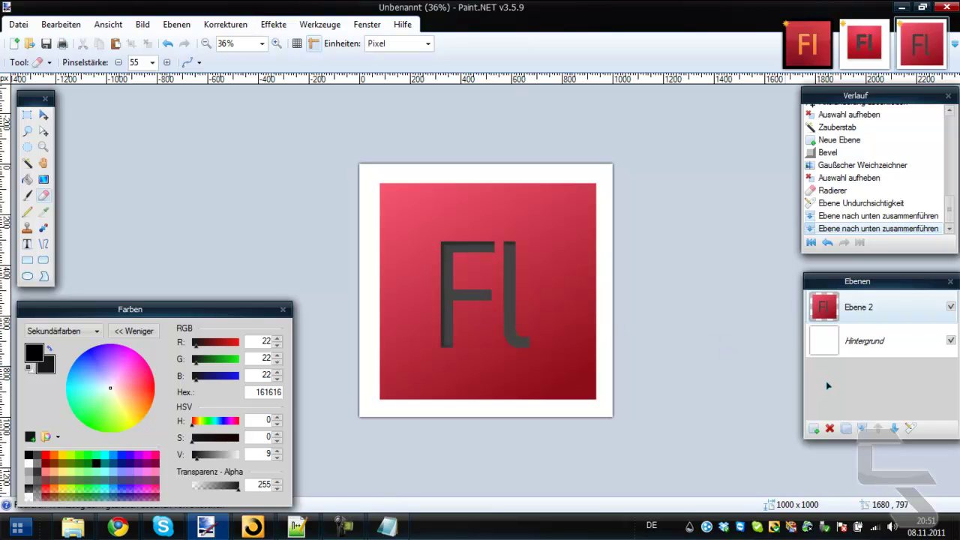
Duplicate the merged logo layer, hide the upper copy and select the square's area on the lower copy by inverting a Magic Wand selection
{"action": "left_click", "coordinate": [847, 428]}
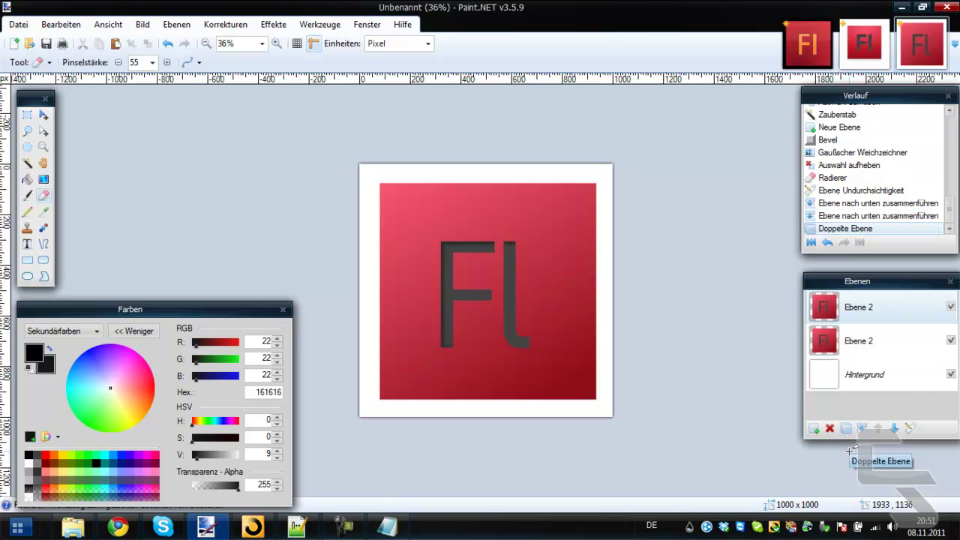
{"action": "left_click", "coordinate": [858, 344]}
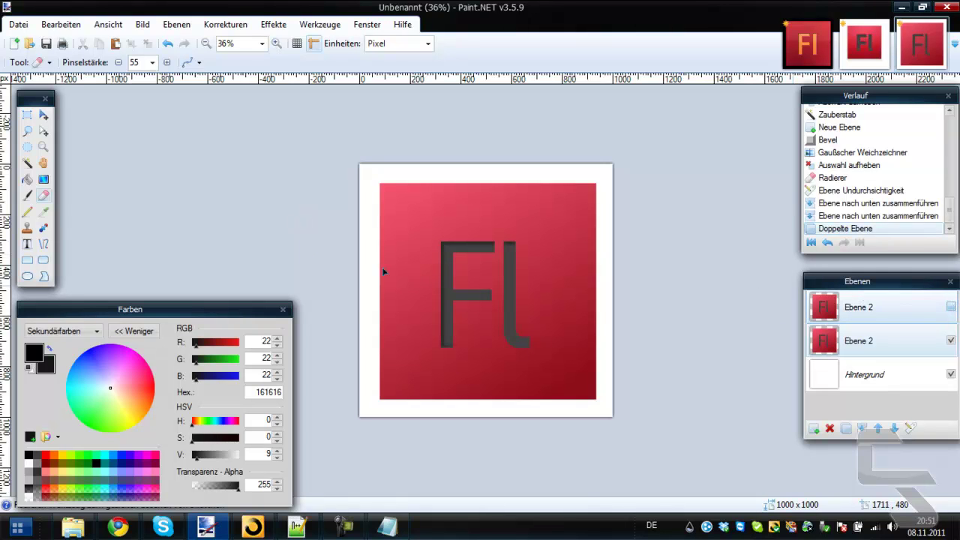
{"action": "left_click", "coordinate": [27, 163]}
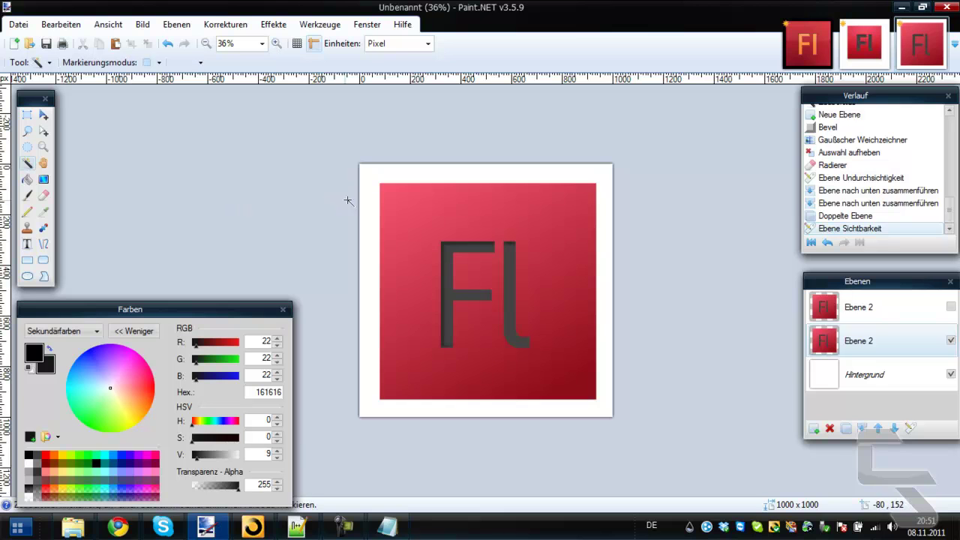
{"action": "left_click", "coordinate": [368, 193]}
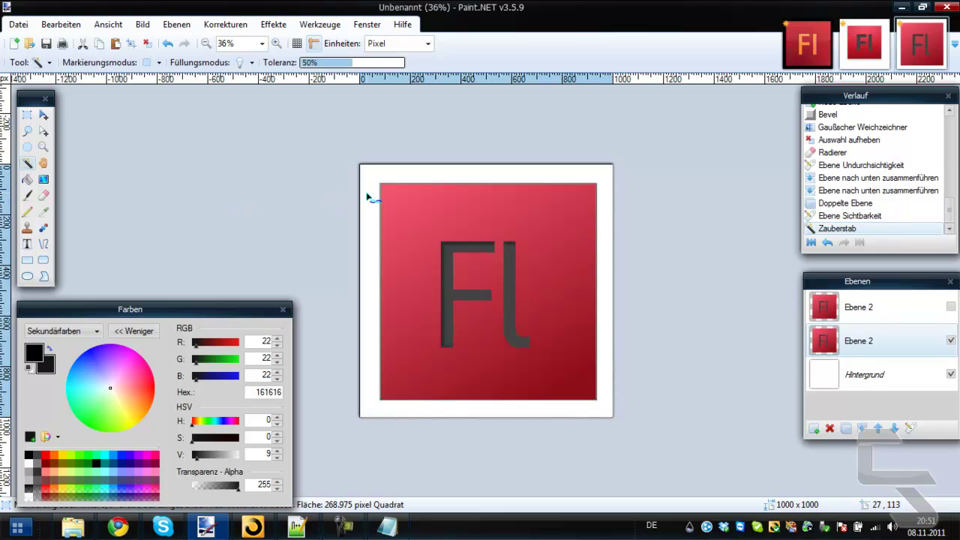
{"action": "key", "text": "ctrl+i"}
Fill the selected square on the lower copy with black at 100% fill tolerance and clear the selection
{"action": "left_click", "coordinate": [28, 180]}
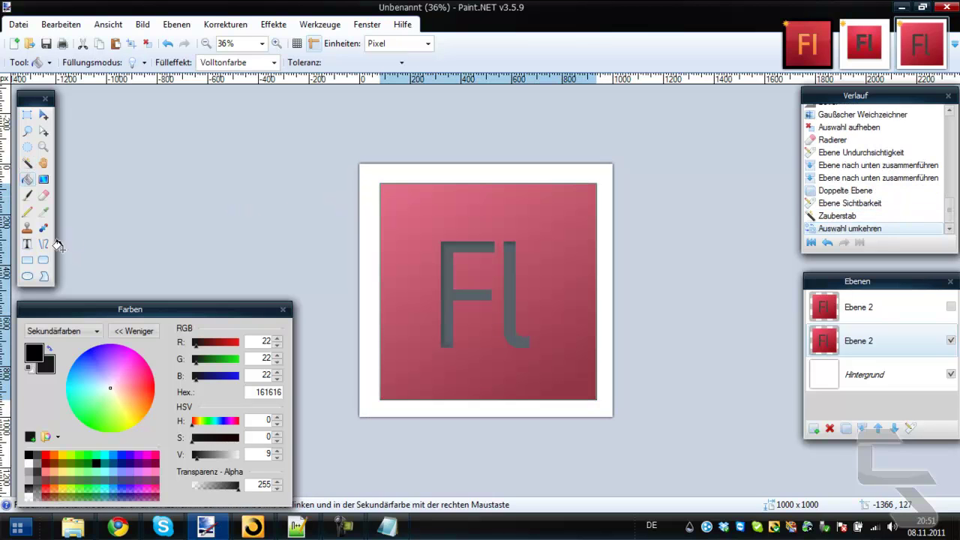
{"action": "left_click_drag", "start_coordinate": [383, 67], "coordinate": [463, 75]}
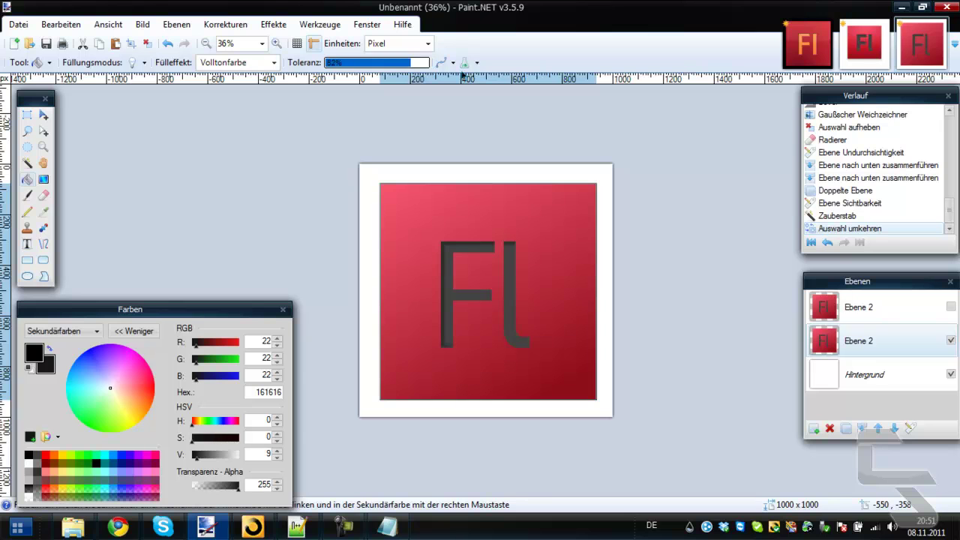
{"action": "left_click", "coordinate": [398, 223]}
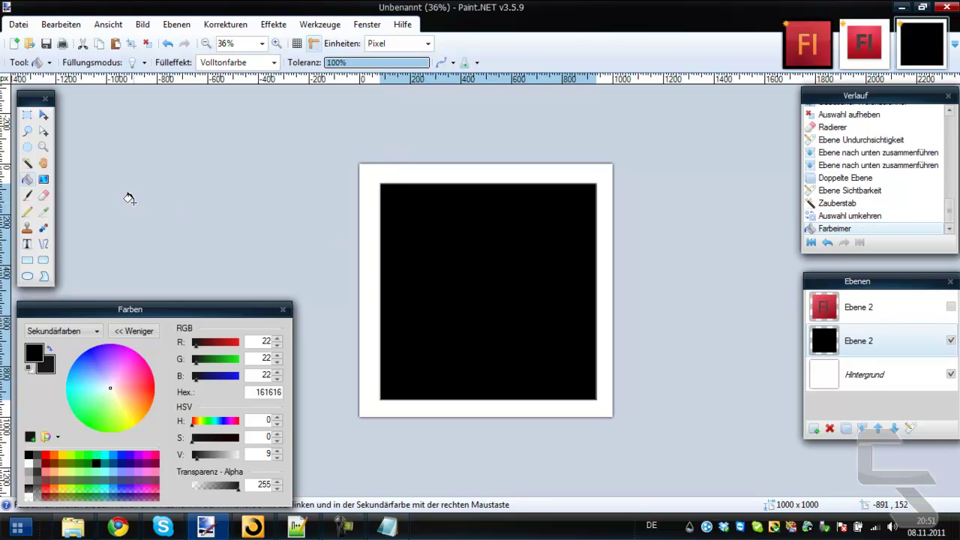
{"action": "key", "text": "ctrl+d"}
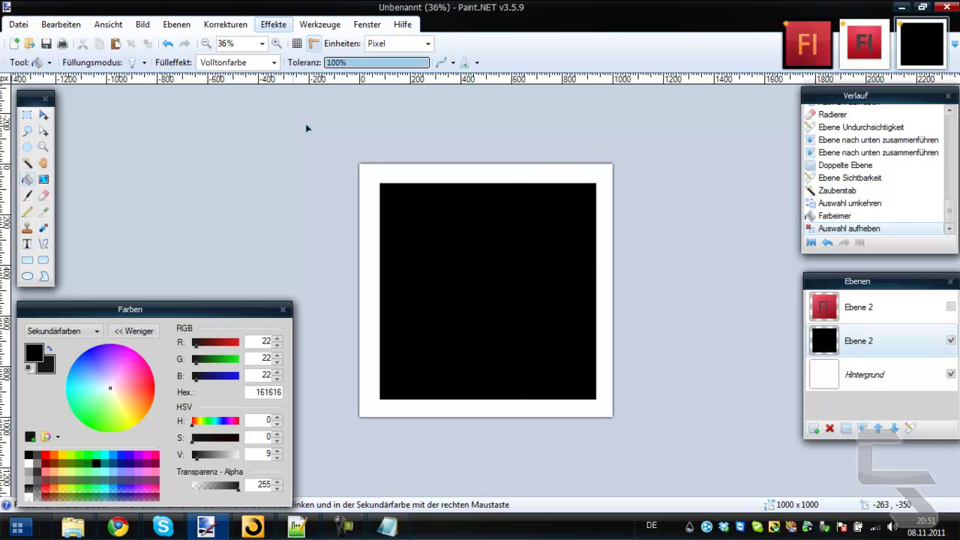
Show the upper logo copy and soften the black square beneath with a Gaussian Blur of radius 15, checking it against the reference logo
{"action": "left_click", "coordinate": [273, 24]}
{"action": "left_click", "coordinate": [951, 307]}
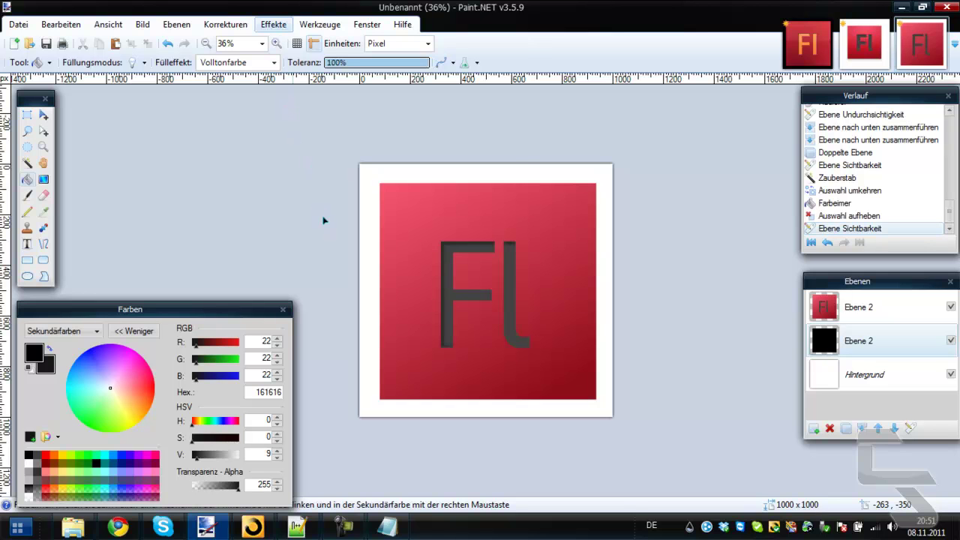
{"action": "key", "text": "Down"}
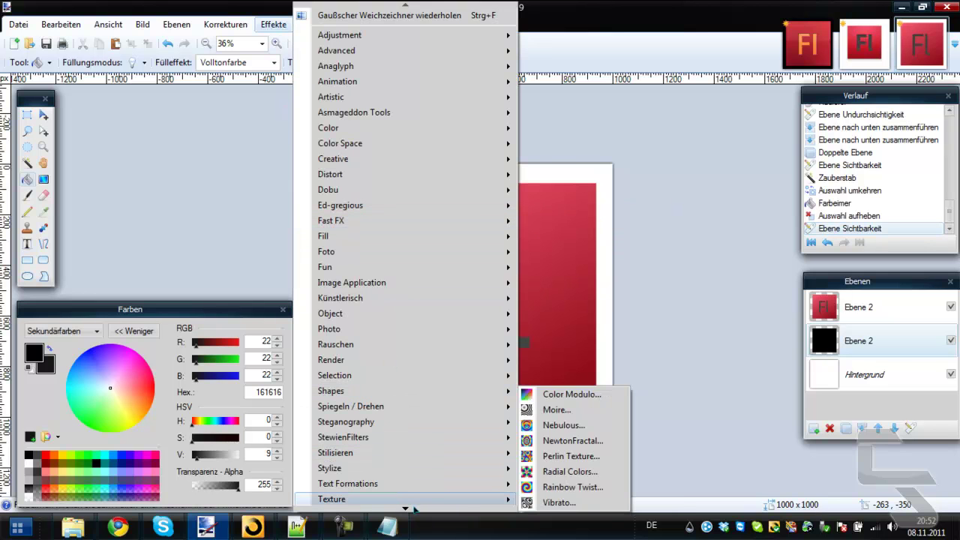
{"action": "mouse_move", "coordinate": [390, 495]}
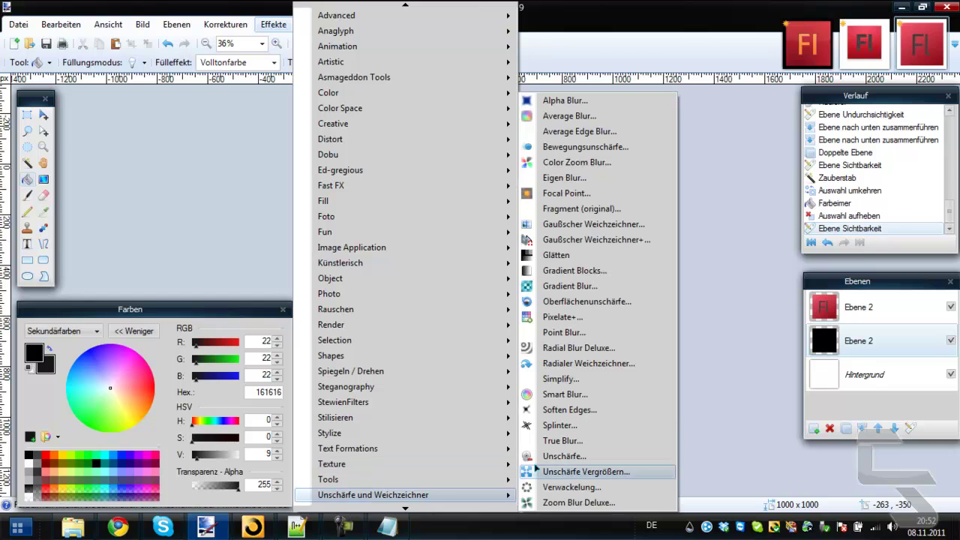
{"action": "left_click", "coordinate": [602, 227]}
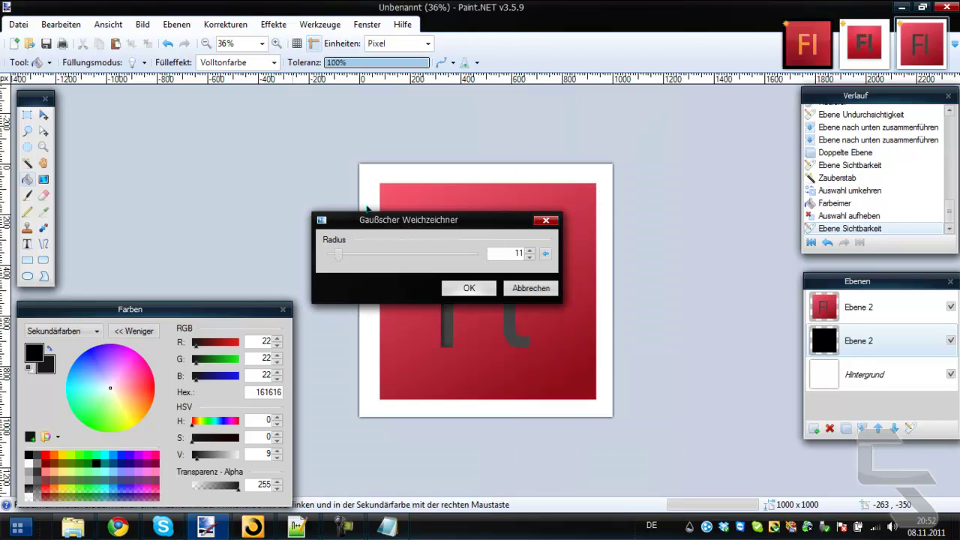
{"action": "left_click", "coordinate": [341, 192]}
{"action": "left_click", "coordinate": [341, 192]}
{"action": "left_click", "coordinate": [341, 193]}
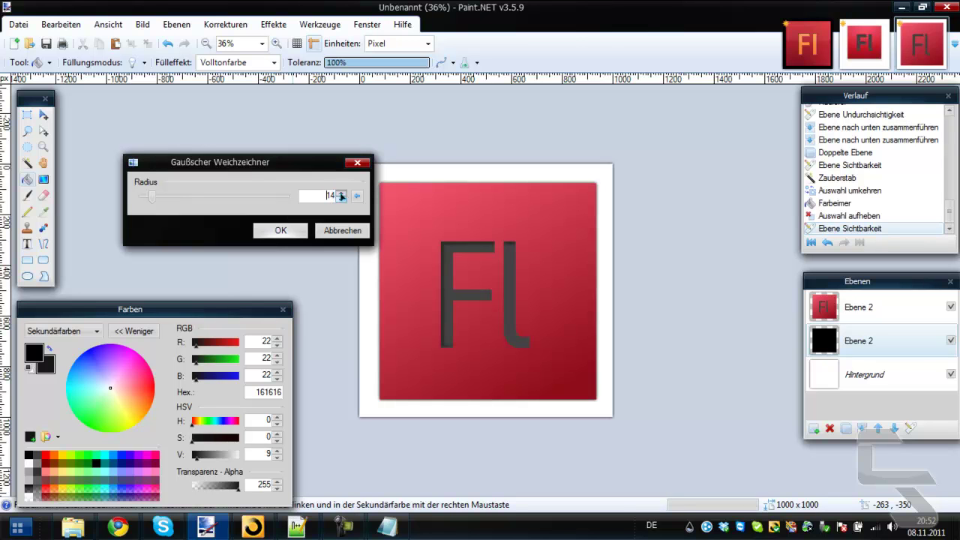
{"action": "left_click", "coordinate": [342, 193]}
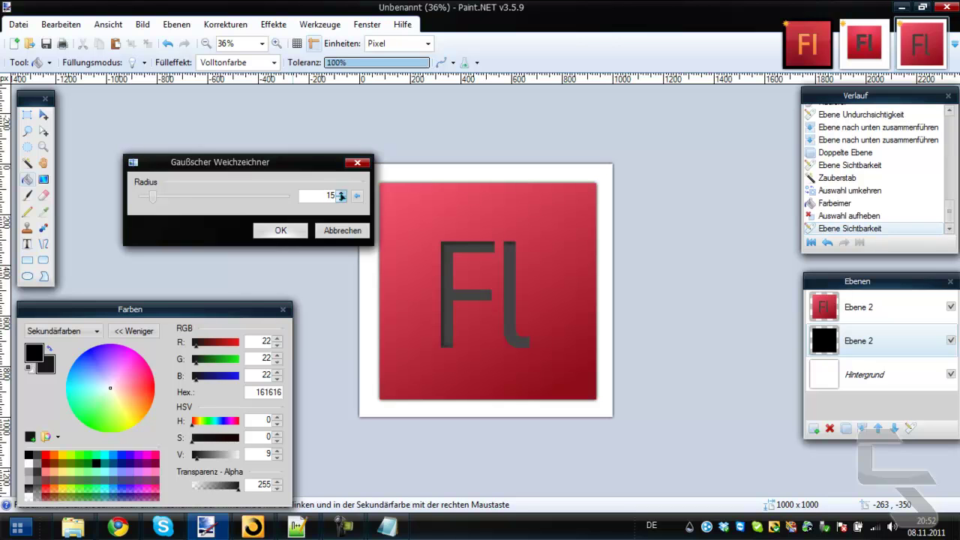
{"action": "left_click", "coordinate": [262, 229]}
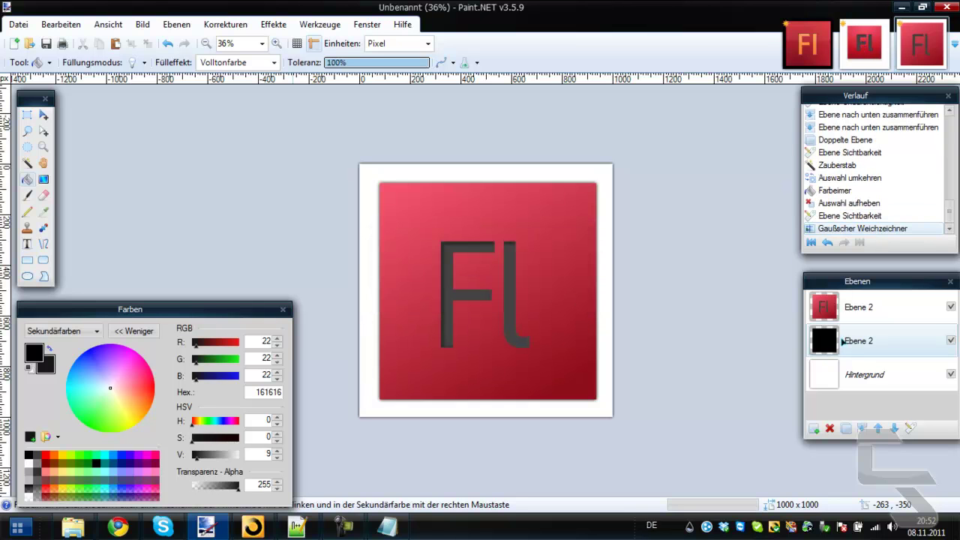
{"action": "left_click", "coordinate": [869, 43]}
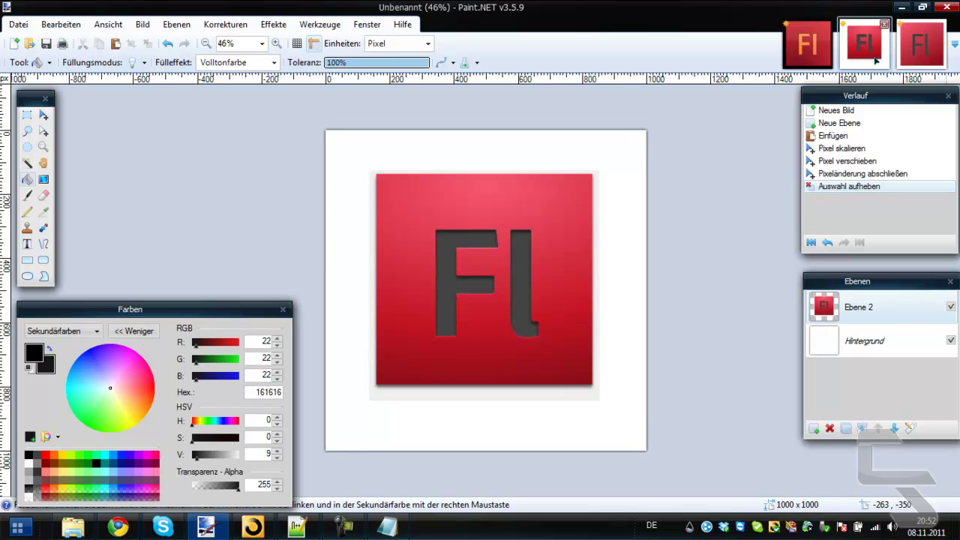
{"action": "left_click", "coordinate": [923, 44]}
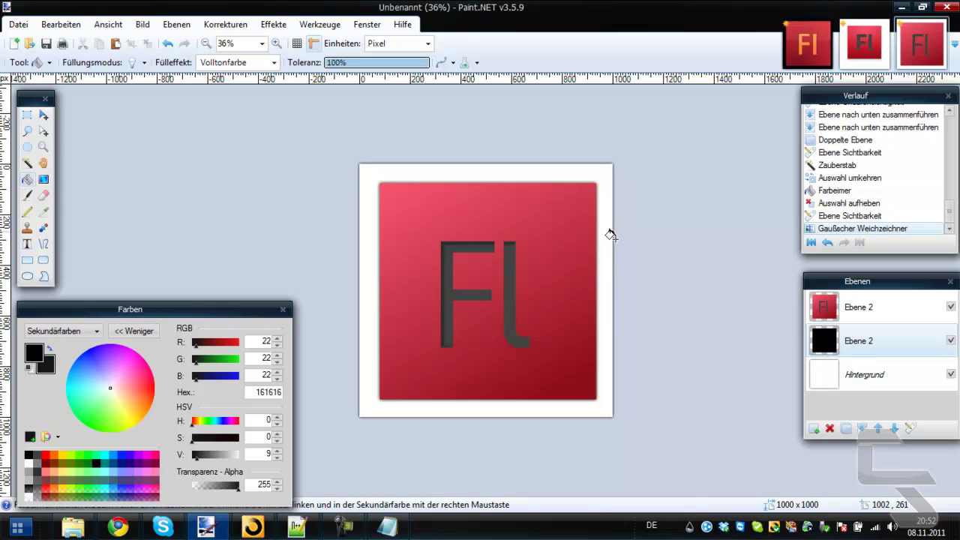
Select the red square's area on the upper logo layer with the Magic Wand at 50% tolerance, inverting the selection of its surroundings
{"action": "left_click", "coordinate": [858, 320]}
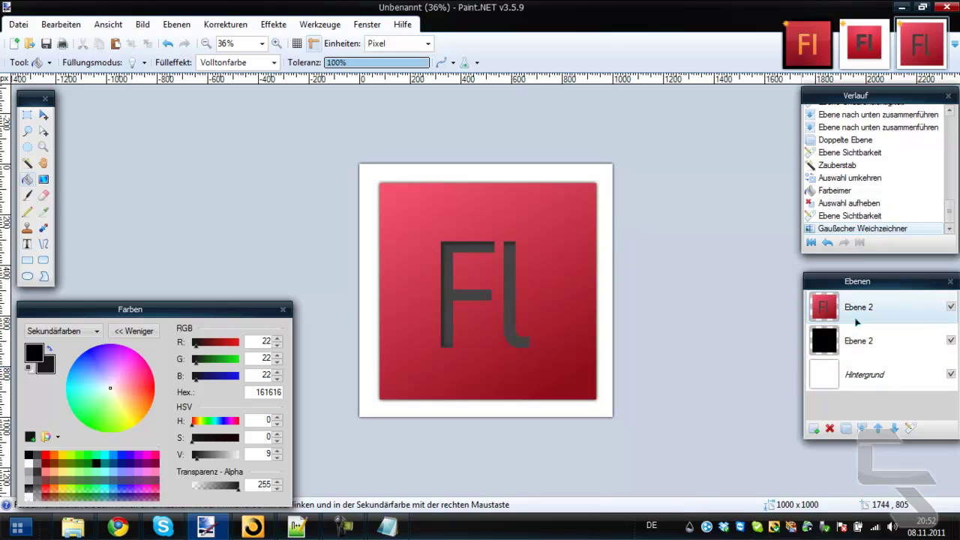
{"action": "left_click", "coordinate": [29, 165]}
{"action": "left_click", "coordinate": [369, 219]}
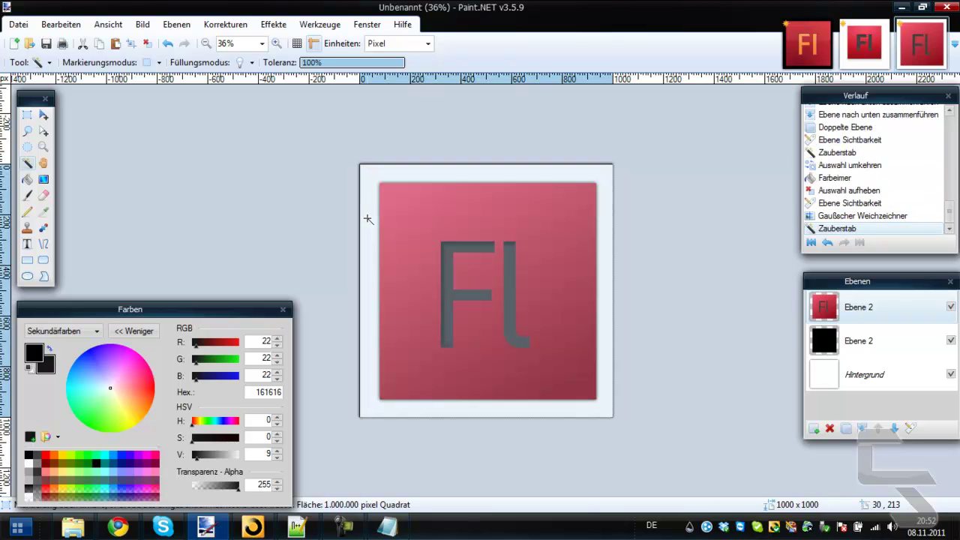
{"action": "left_click_drag", "start_coordinate": [365, 66], "coordinate": [353, 65]}
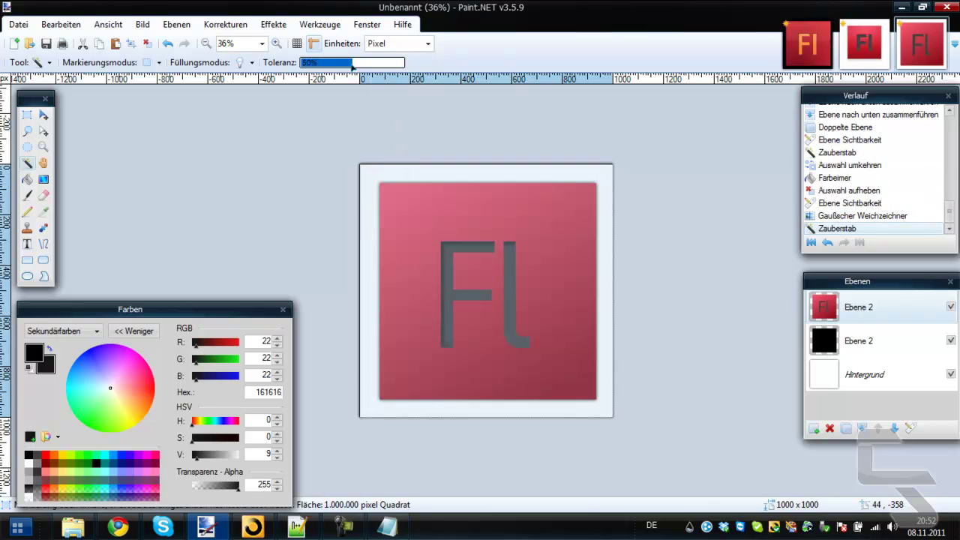
{"action": "left_click", "coordinate": [368, 195]}
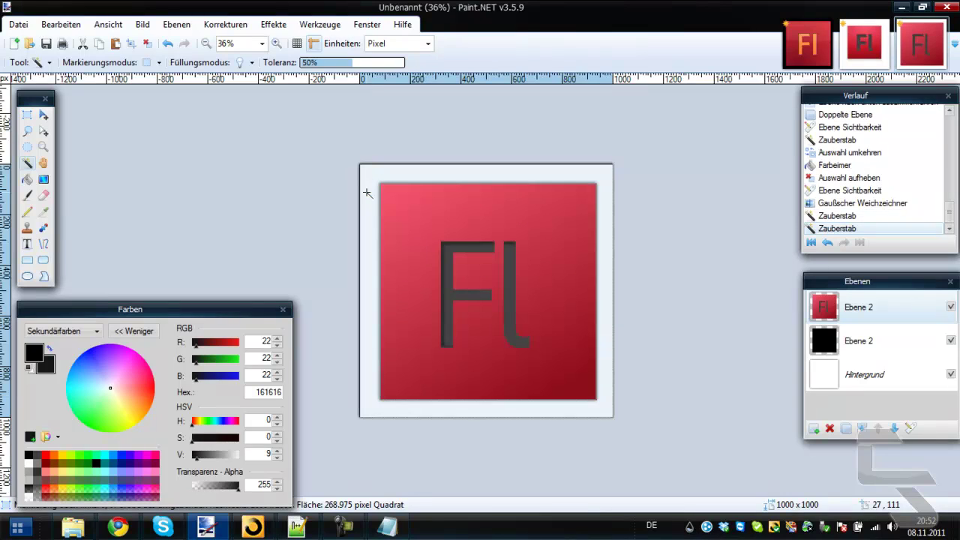
{"action": "key", "text": "ctrl+i"}
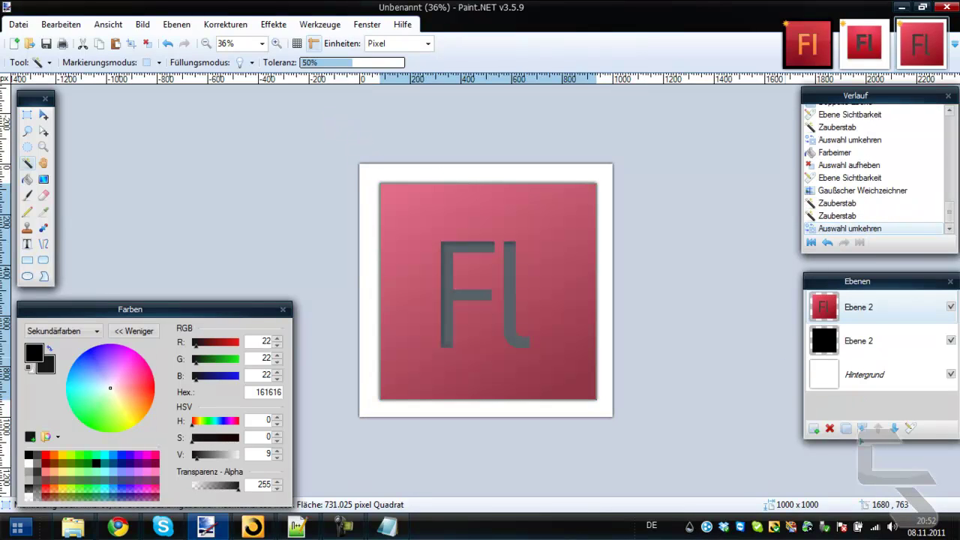
Add a new layer and draw a large filled white ellipse covering the upper half of the selected square
{"action": "key", "text": "ctrl+shift+n"}
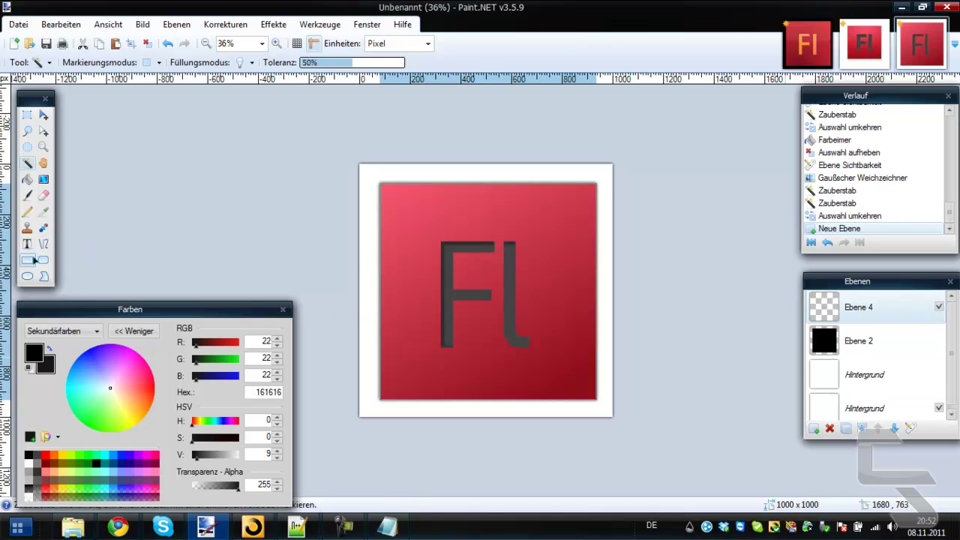
{"action": "left_click", "coordinate": [27, 276]}
{"action": "left_click", "coordinate": [78, 63]}
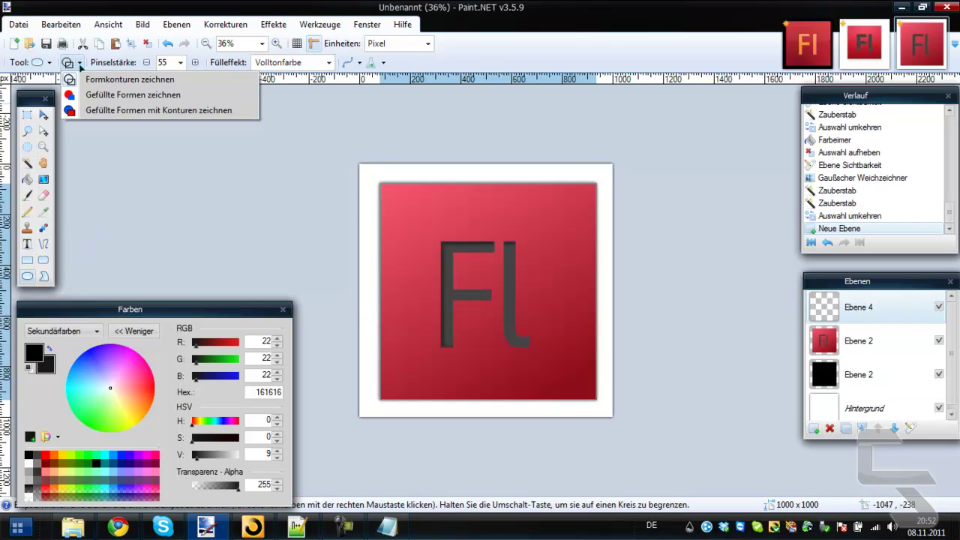
{"action": "left_click", "coordinate": [75, 95]}
{"action": "left_click", "coordinate": [34, 353]}
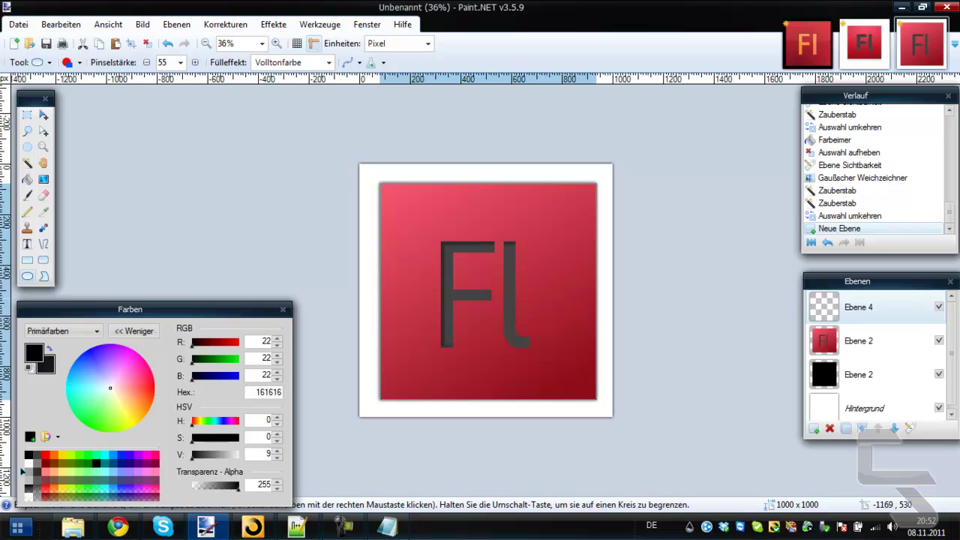
{"action": "left_click", "coordinate": [28, 464]}
{"action": "key", "text": "ctrl+minus"}
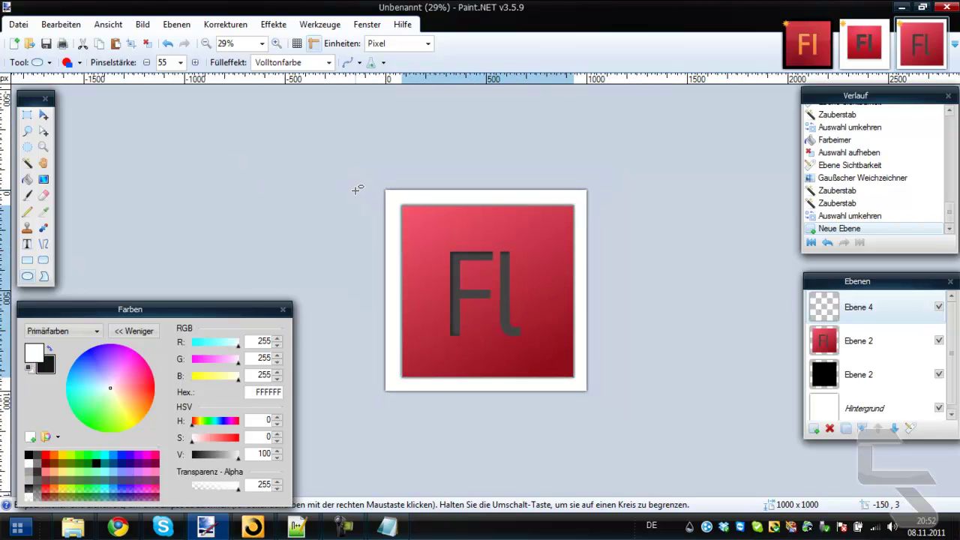
{"action": "left_click_drag", "start_coordinate": [512, 230], "coordinate": [651, 291]}
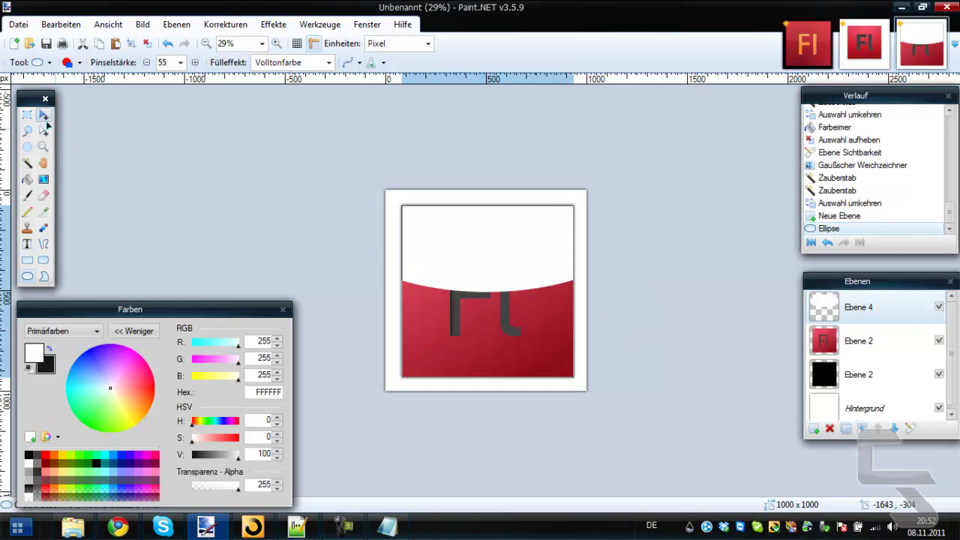
Clear the selection and lower the white ellipse layer's opacity to 17 to make a subtle gloss highlight
{"action": "key", "text": "ctrl+d"}
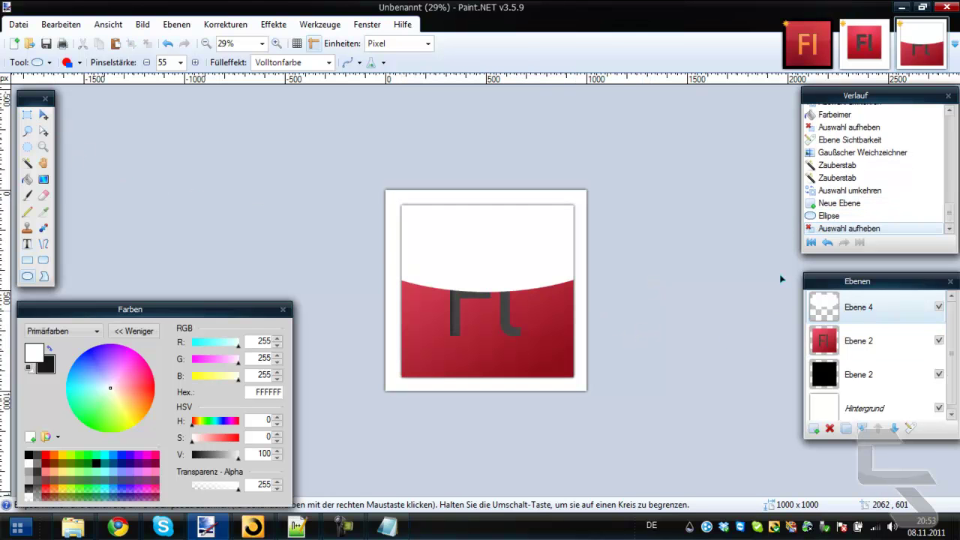
{"action": "key", "text": "F4"}
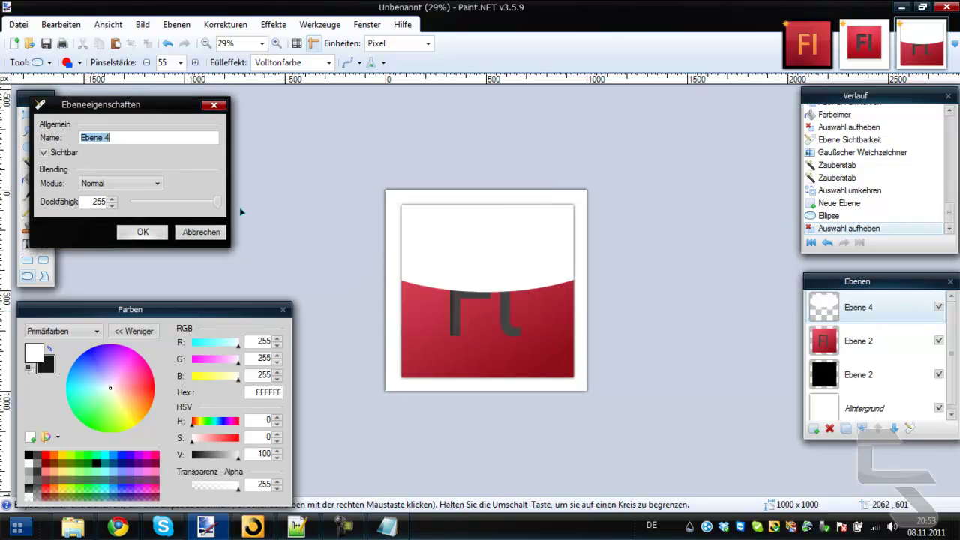
{"action": "left_click_drag", "start_coordinate": [218, 202], "coordinate": [137, 211]}
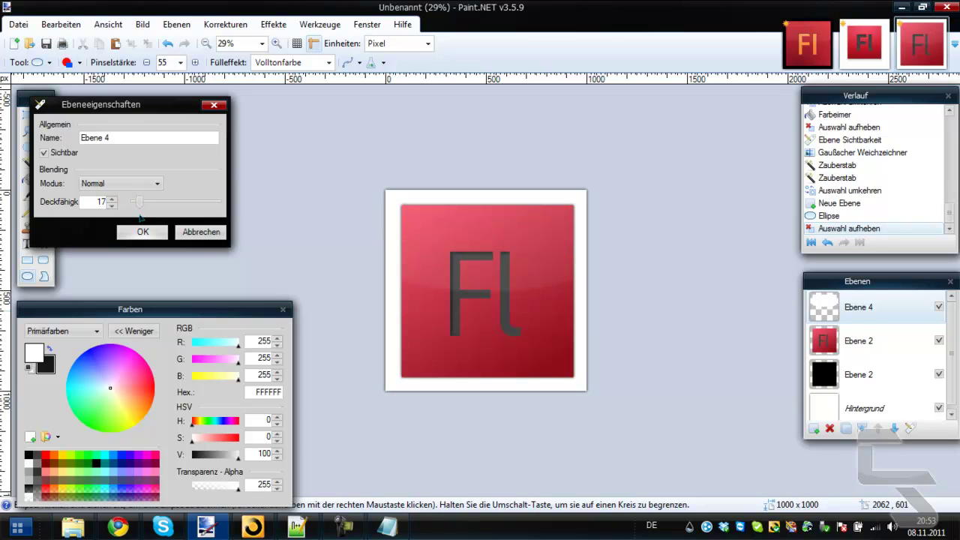
{"action": "left_click", "coordinate": [143, 232]}
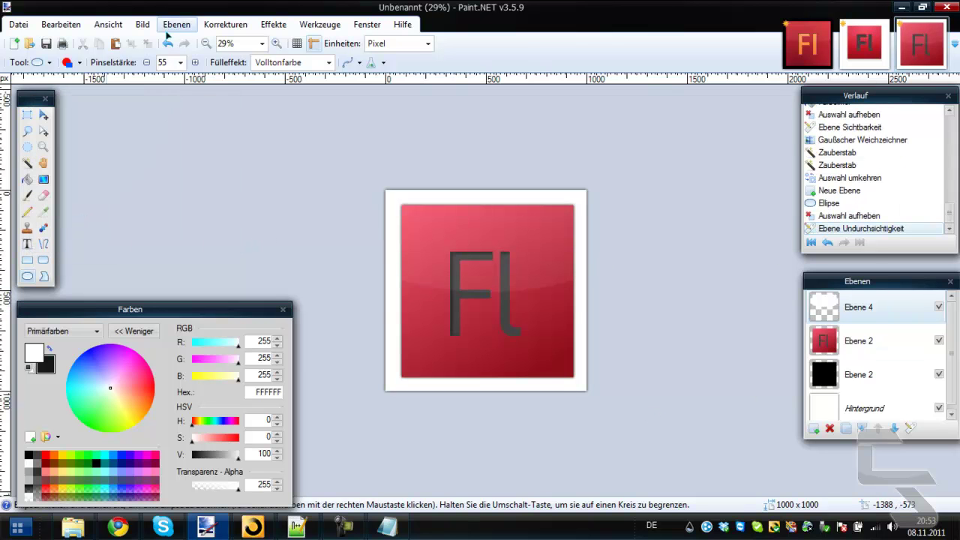
{"action": "left_click", "coordinate": [143, 24]}
{"action": "left_click", "coordinate": [183, 56]}
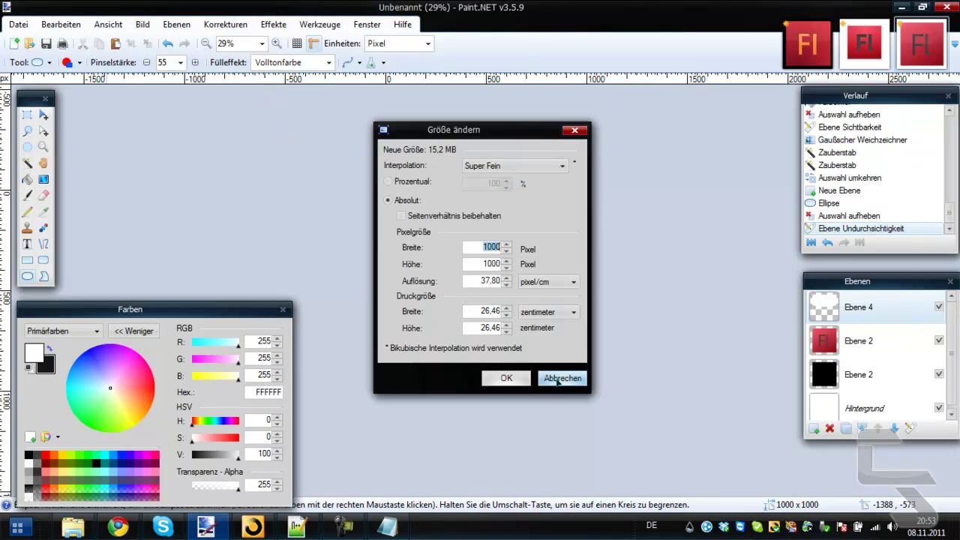
{"action": "left_click", "coordinate": [561, 378]}
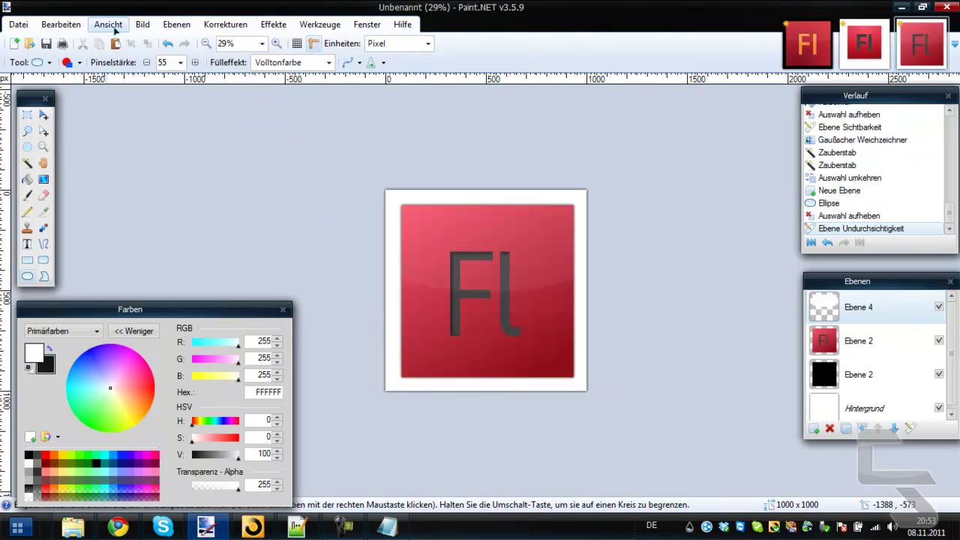
Extend the canvas height to 2000 pixels, anchored at the top so the new area lies below the logo
{"action": "left_click", "coordinate": [143, 24]}
{"action": "left_click", "coordinate": [170, 72]}
{"action": "left_click_drag", "start_coordinate": [427, 109], "coordinate": [243, 104]}
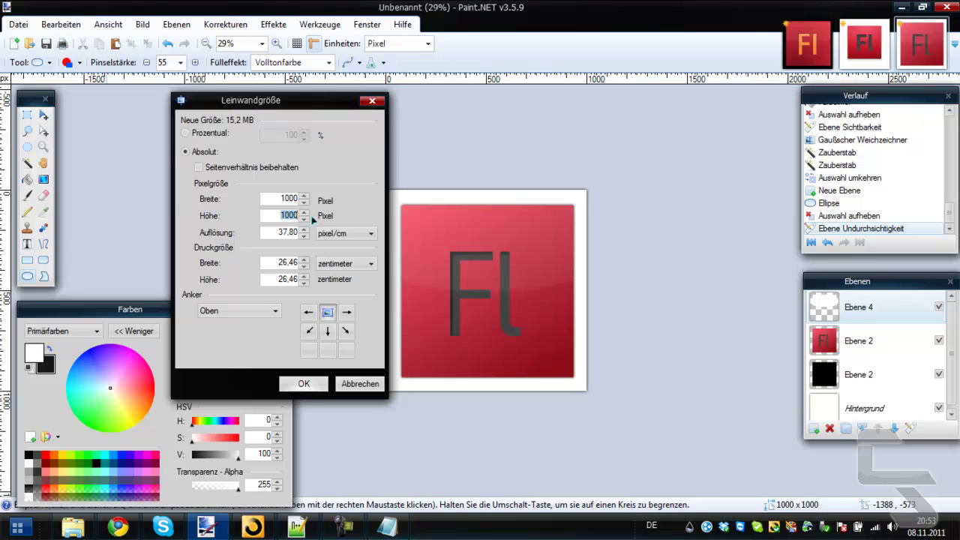
{"action": "type", "text": "2000"}
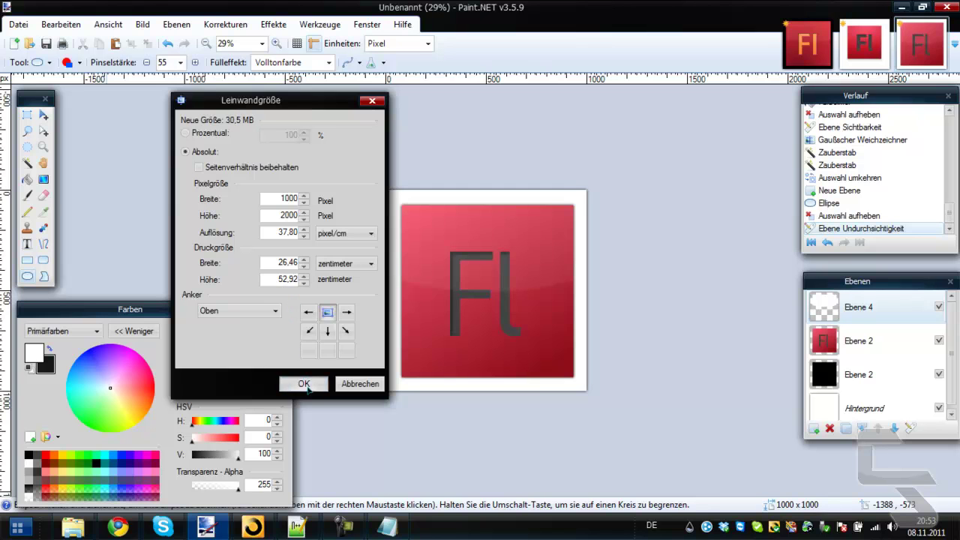
{"action": "left_click", "coordinate": [347, 382]}
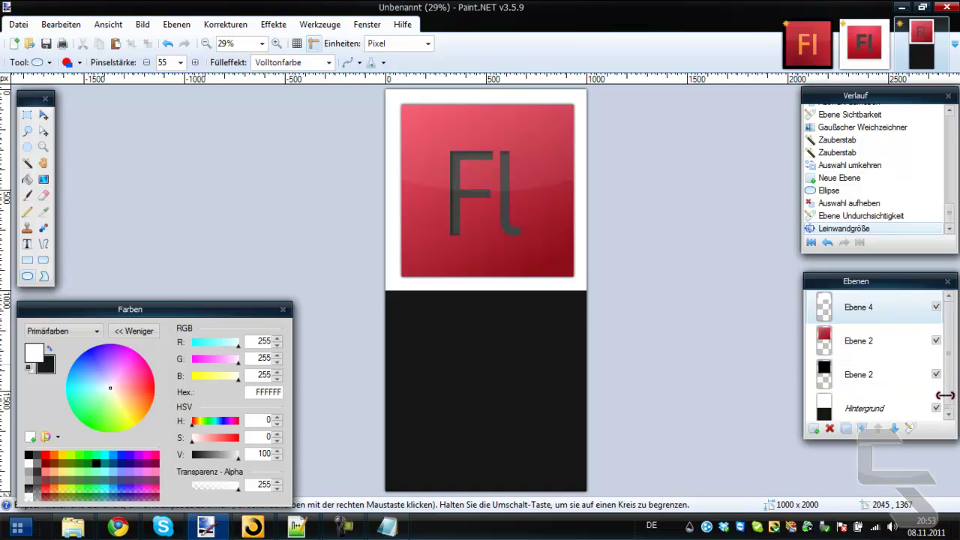
Fill the dark lower half of the background layer with white using the Paint Bucket
{"action": "left_click", "coordinate": [904, 415]}
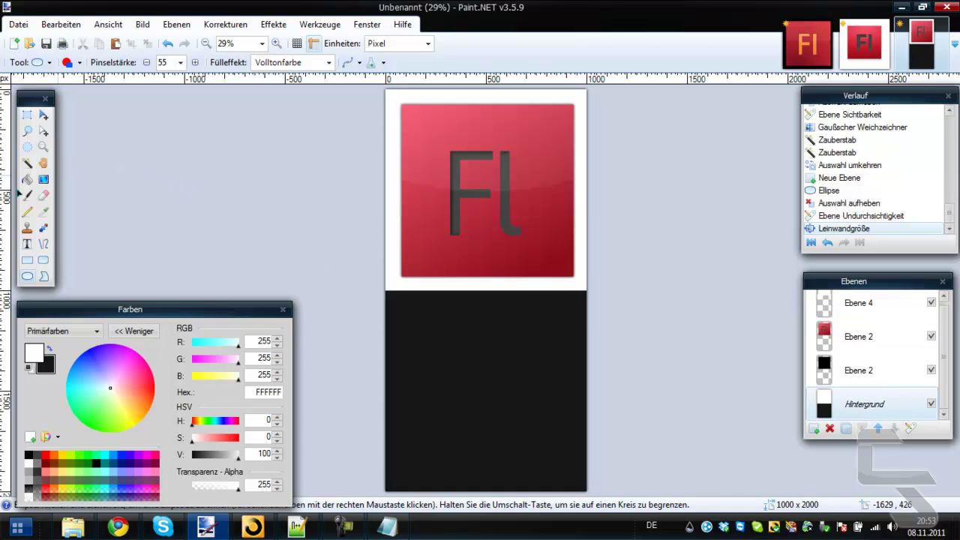
{"action": "left_click", "coordinate": [26, 180]}
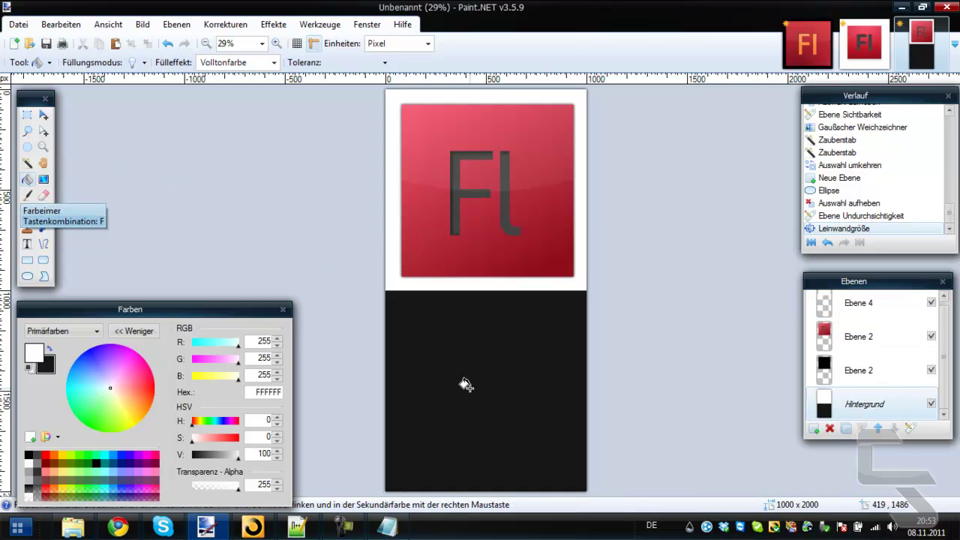
{"action": "left_click", "coordinate": [474, 351]}
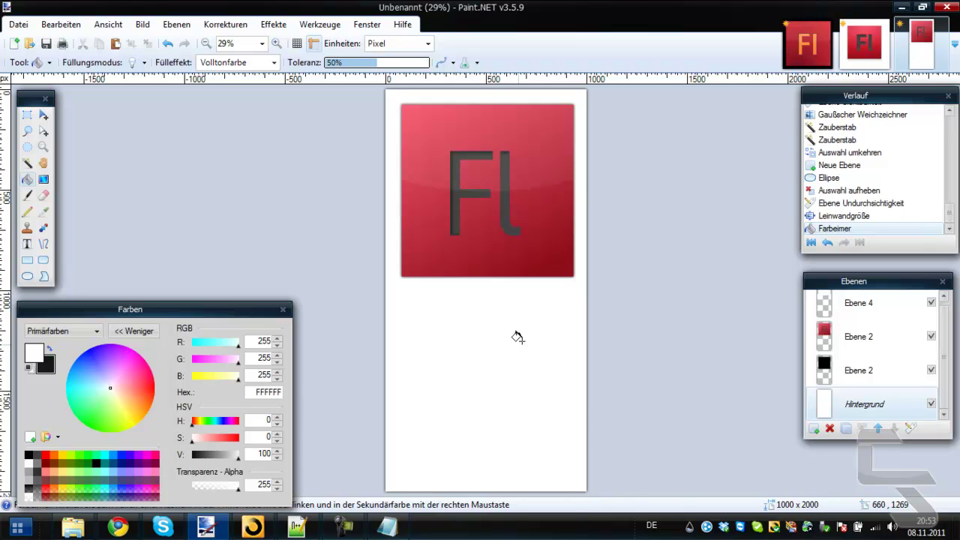
Merge the gloss layer into the logo layer and the result into the black shadow layer
{"action": "left_click", "coordinate": [892, 318]}
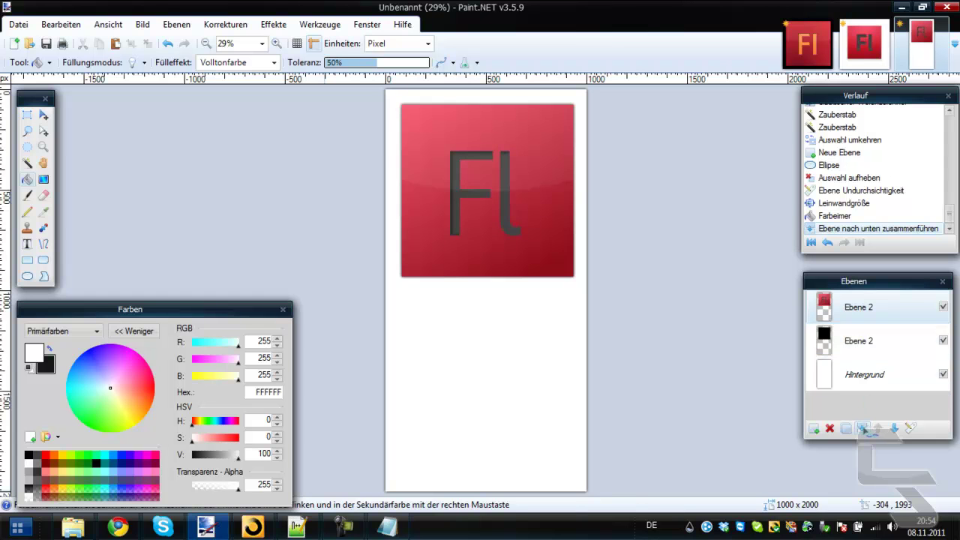
{"action": "left_click", "coordinate": [863, 427]}
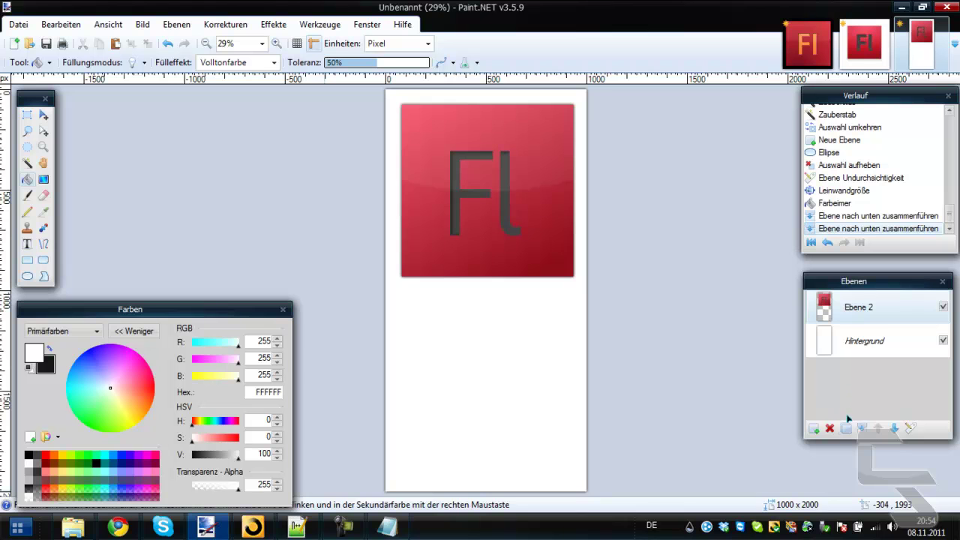
Duplicate the merged logo layer and flip the copy vertically
{"action": "key", "text": "ctrl+shift+d"}
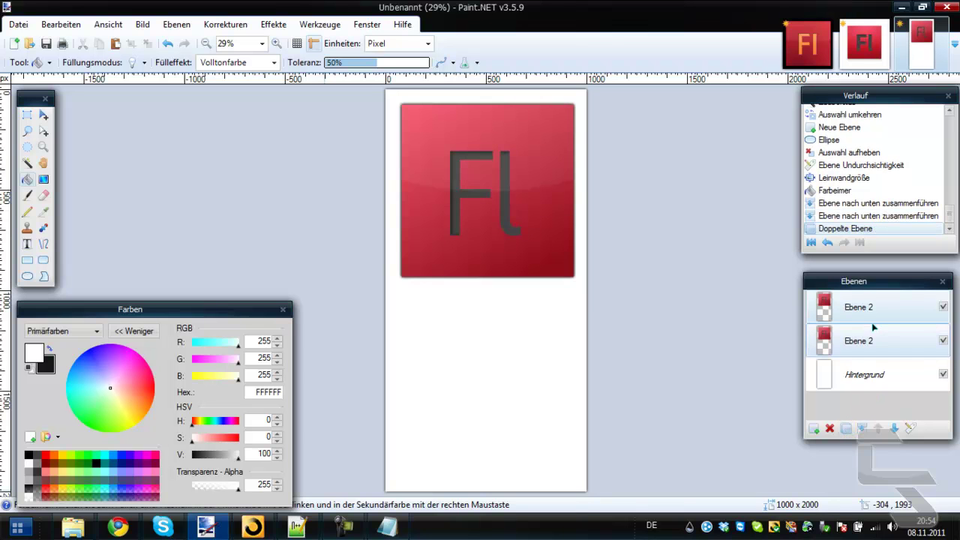
{"action": "left_click", "coordinate": [176, 24]}
{"action": "left_click", "coordinate": [210, 138]}
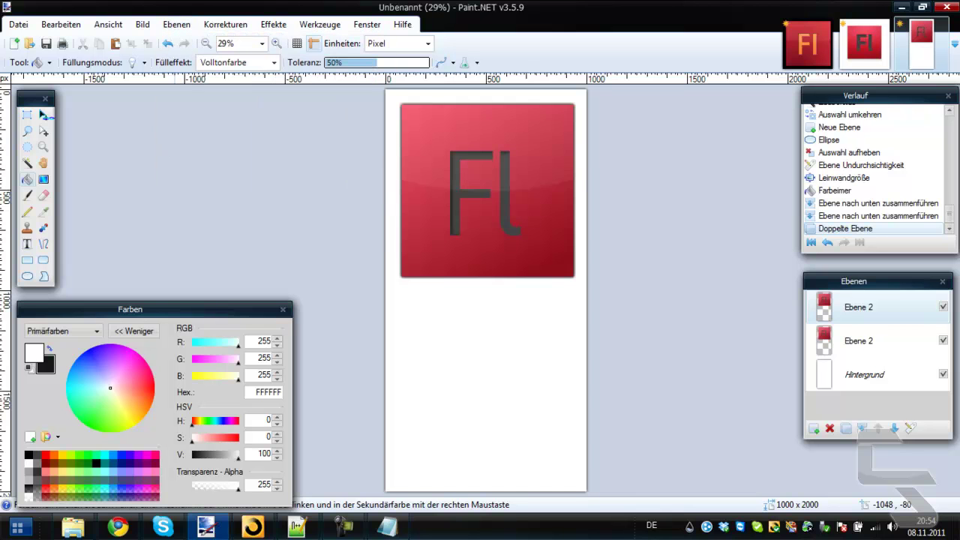
Select the whole flipped copy and move it up directly beneath the original logo, aligning their left edges
{"action": "left_click", "coordinate": [43, 116]}
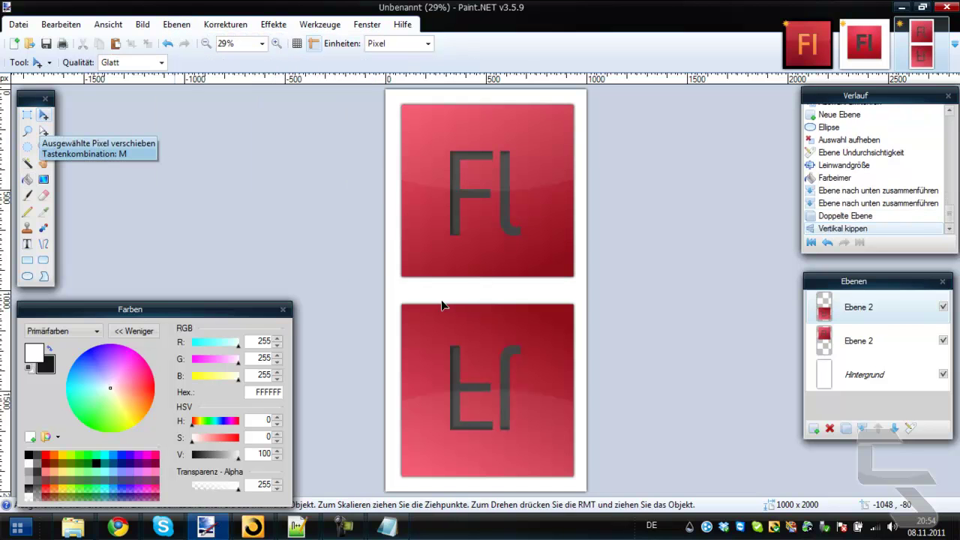
{"action": "key", "text": "ctrl+a"}
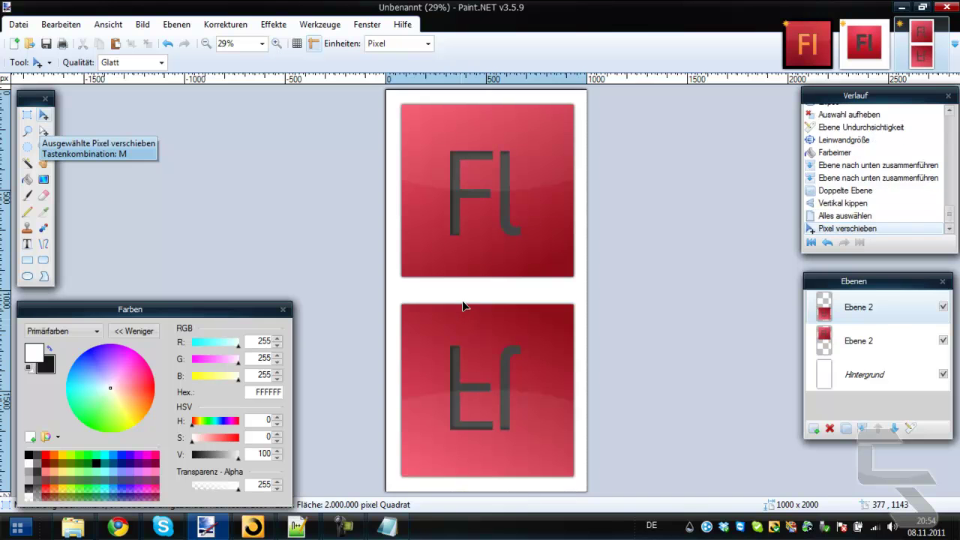
{"action": "left_click_drag", "start_coordinate": [462, 304], "coordinate": [462, 278]}
{"action": "scroll", "coordinate": [419, 275], "scroll_direction": "up", "scroll_amount": 6}
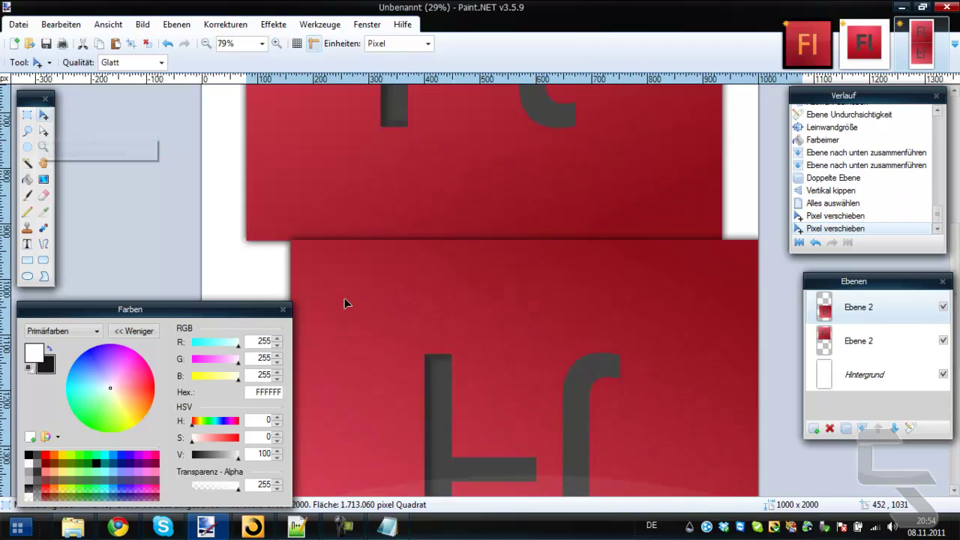
{"action": "left_click_drag", "start_coordinate": [282, 163], "coordinate": [178, 184]}
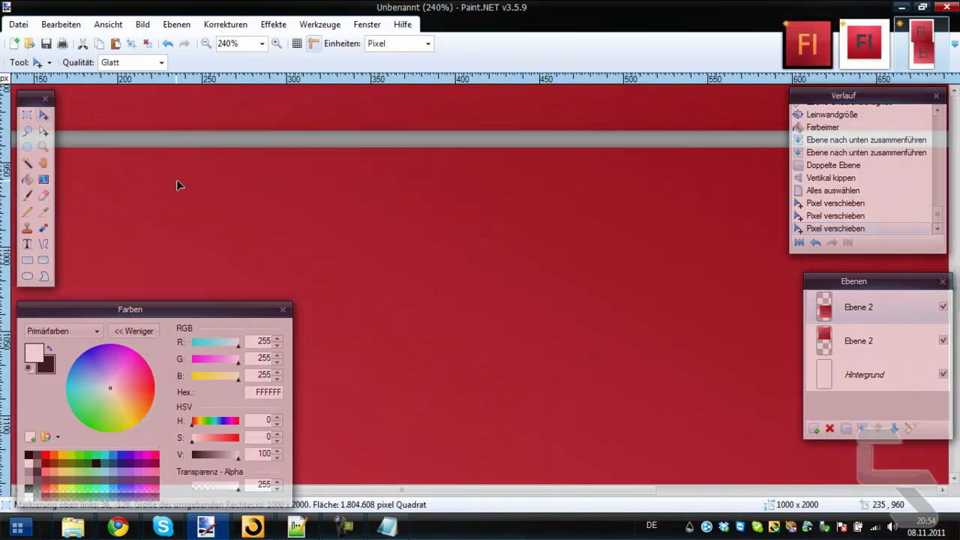
{"action": "left_click_drag", "start_coordinate": [424, 492], "coordinate": [299, 483]}
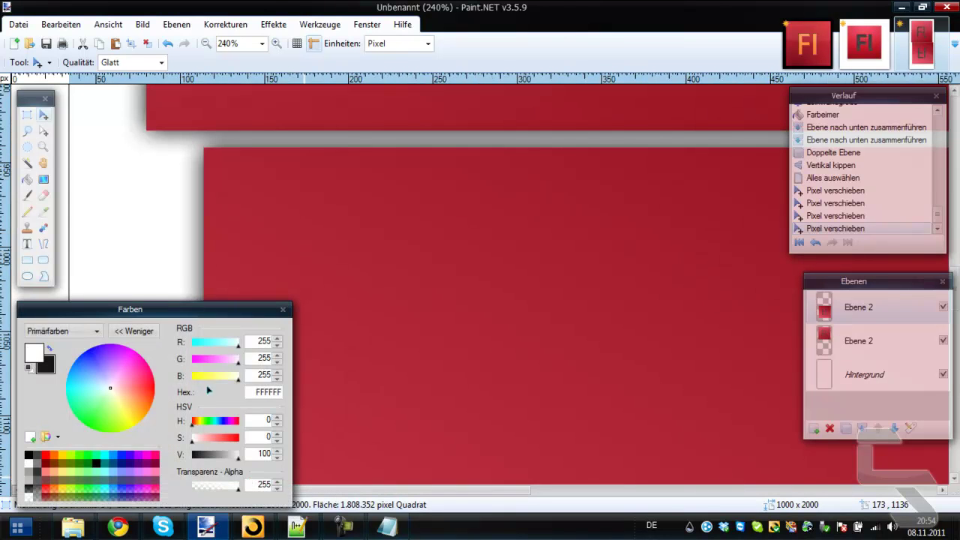
{"action": "left_click_drag", "start_coordinate": [210, 193], "coordinate": [195, 197]}
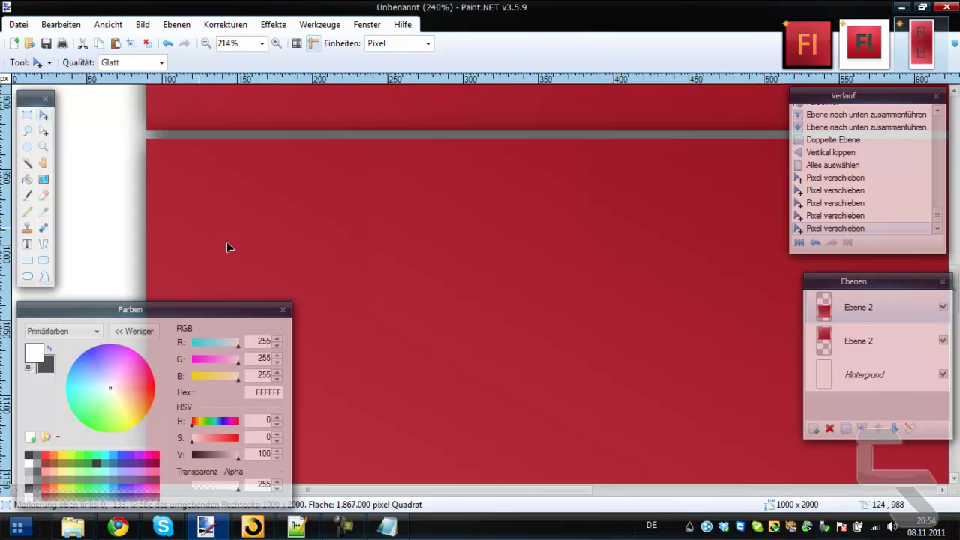
{"action": "scroll", "coordinate": [227, 242], "scroll_direction": "down", "scroll_amount": 5}
{"action": "scroll", "coordinate": [70, 187], "scroll_direction": "down", "scroll_amount": 2}
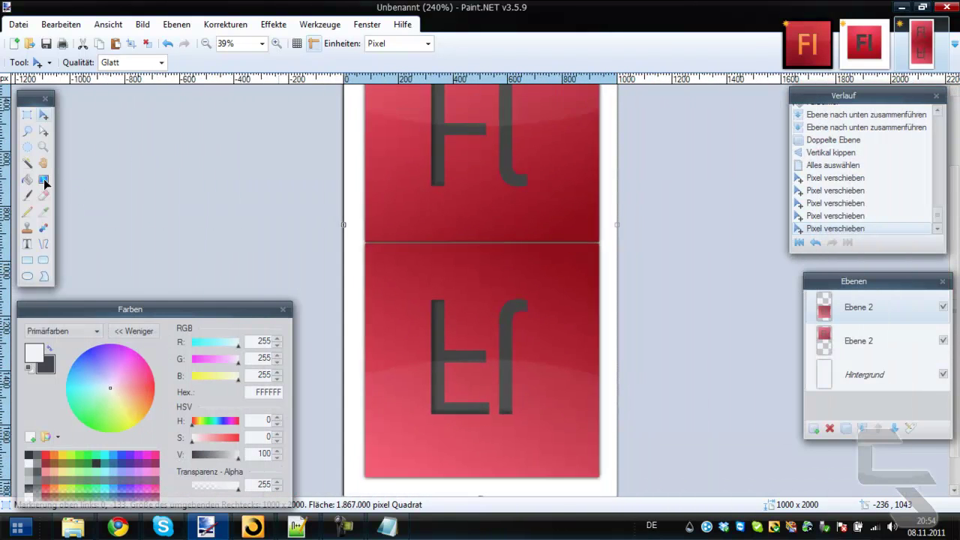
Clear the selection and fade the flipped copy downward with a short linear transparency gradient starting just above the logo's lower edge
{"action": "left_click", "coordinate": [44, 179]}
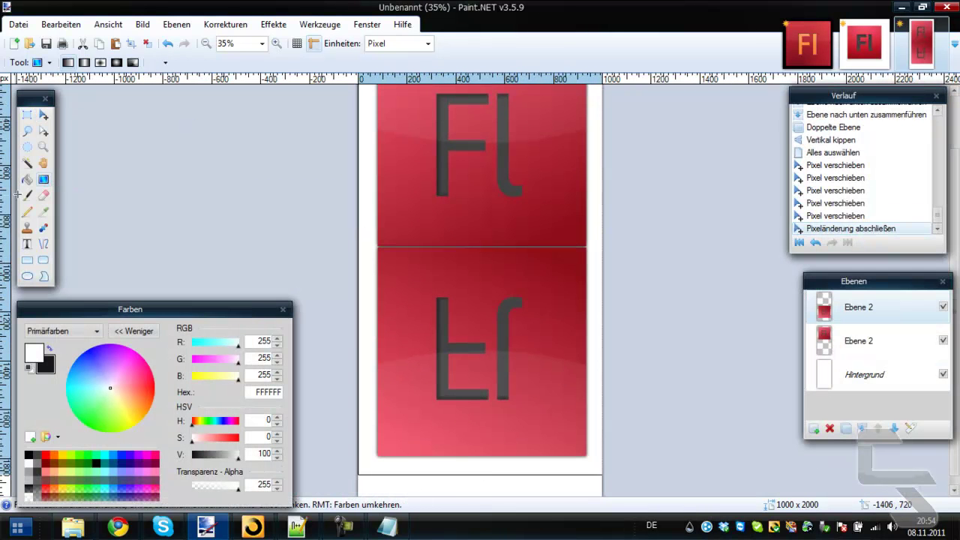
{"action": "left_click", "coordinate": [165, 64]}
{"action": "left_click", "coordinate": [310, 179]}
{"action": "key", "text": "ctrl+d"}
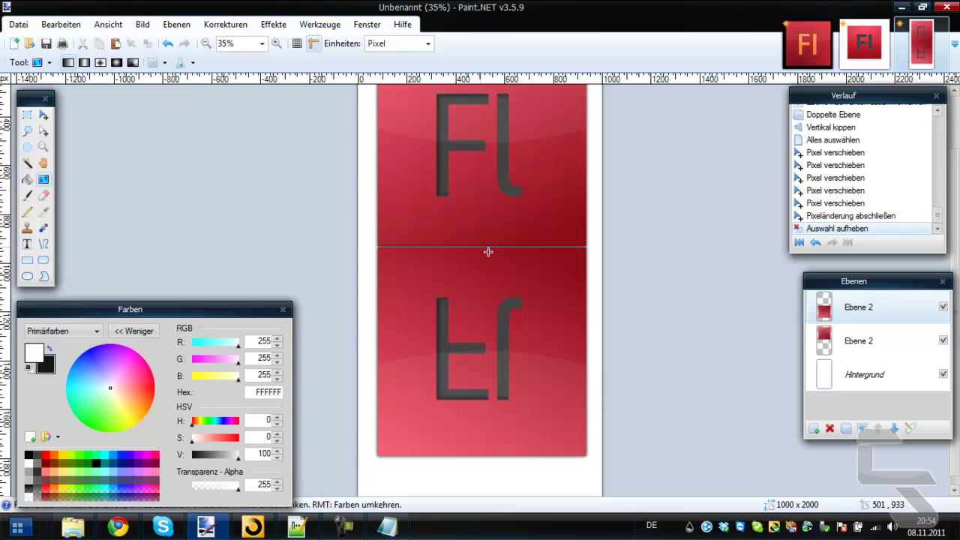
{"action": "scroll", "coordinate": [489, 268], "scroll_direction": "down", "scroll_amount": 1}
{"action": "left_click_drag", "start_coordinate": [484, 280], "coordinate": [487, 317]}
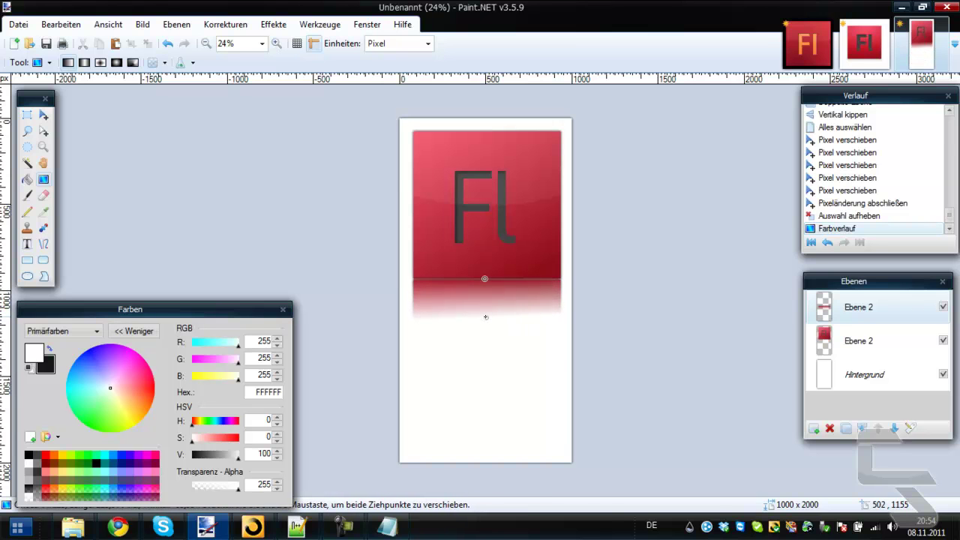
{"action": "mouse_move", "coordinate": [484, 278]}
{"action": "left_mouse_down"}
{"action": "mouse_move", "coordinate": [488, 229]}
{"action": "mouse_move", "coordinate": [486, 270]}
{"action": "left_mouse_up"}
{"action": "key", "text": "Return"}
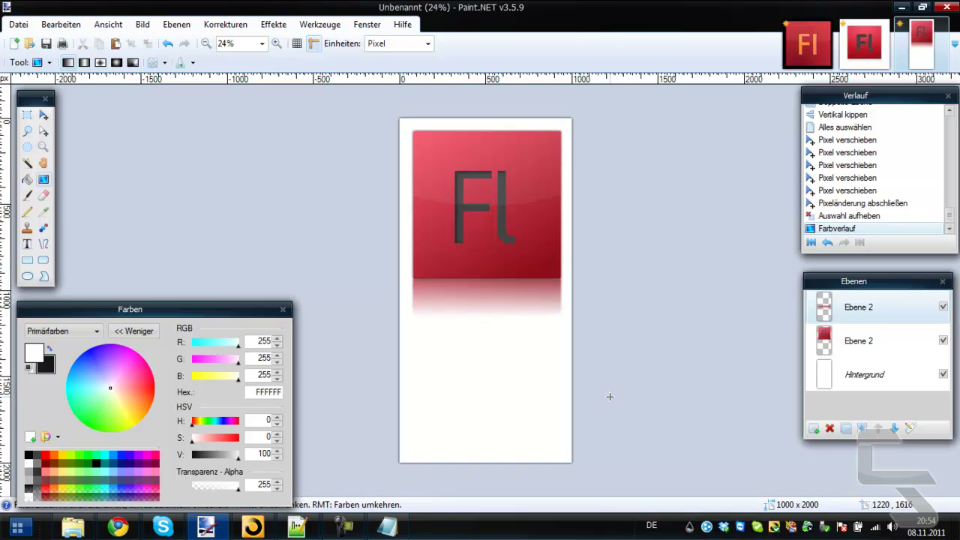
Merge the reflection into the logo layer and move the whole layer down to the middle of the canvas
{"action": "scroll", "coordinate": [609, 397], "scroll_direction": "down", "scroll_amount": 1}
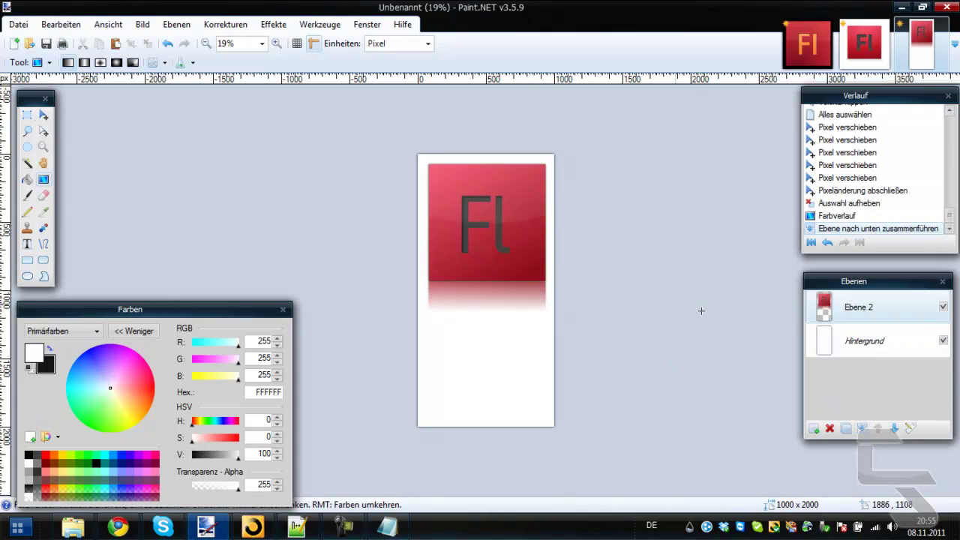
{"action": "key", "text": "m"}
{"action": "key", "text": "ctrl+a"}
{"action": "left_click_drag", "start_coordinate": [507, 244], "coordinate": [507, 299]}
Clear the selection, fill the background layer with dark grey 161616 at 50% tolerance, and compare the result with the reference logo
{"action": "key", "text": "alt+Page_Down"}
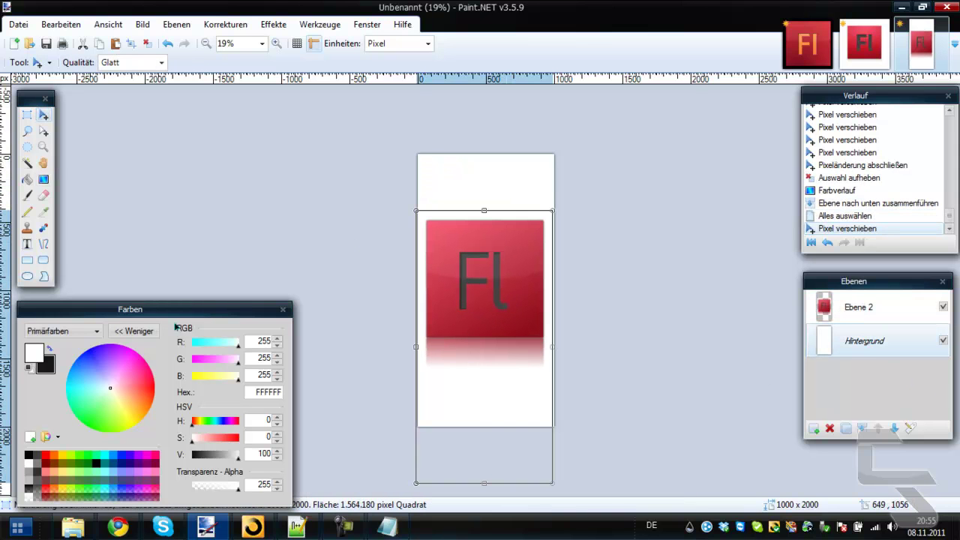
{"action": "key", "text": "x"}
{"action": "key", "text": "f"}
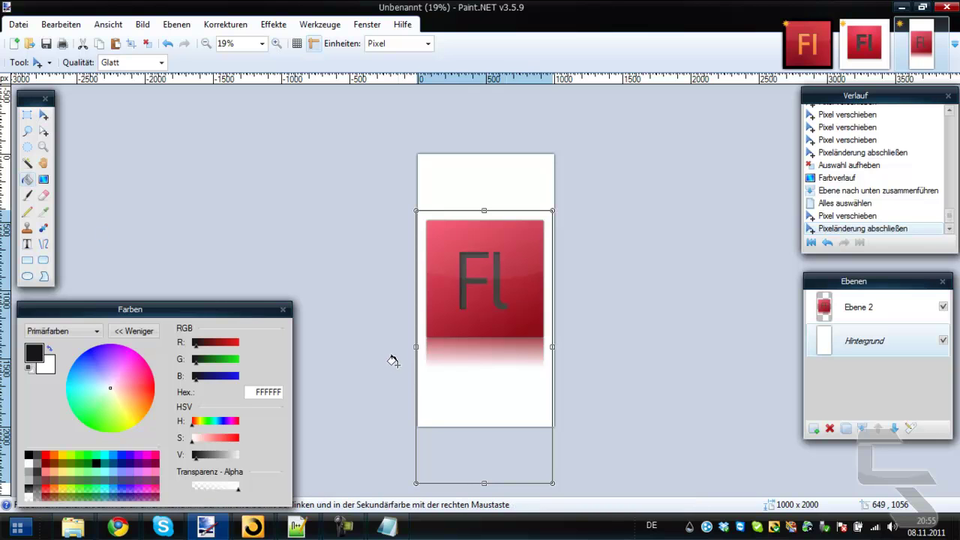
{"action": "key", "text": "ctrl+d"}
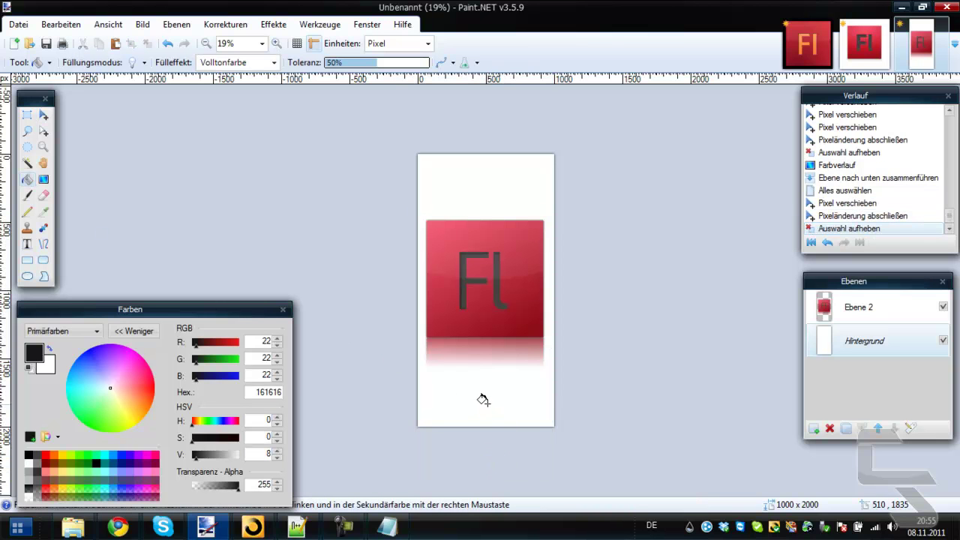
{"action": "left_click", "coordinate": [552, 424]}
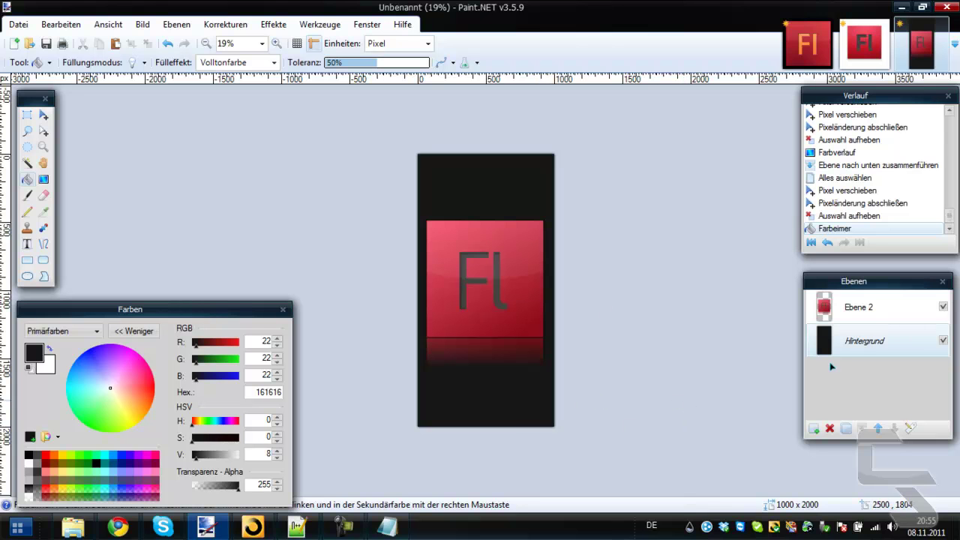
{"action": "left_click", "coordinate": [859, 46]}
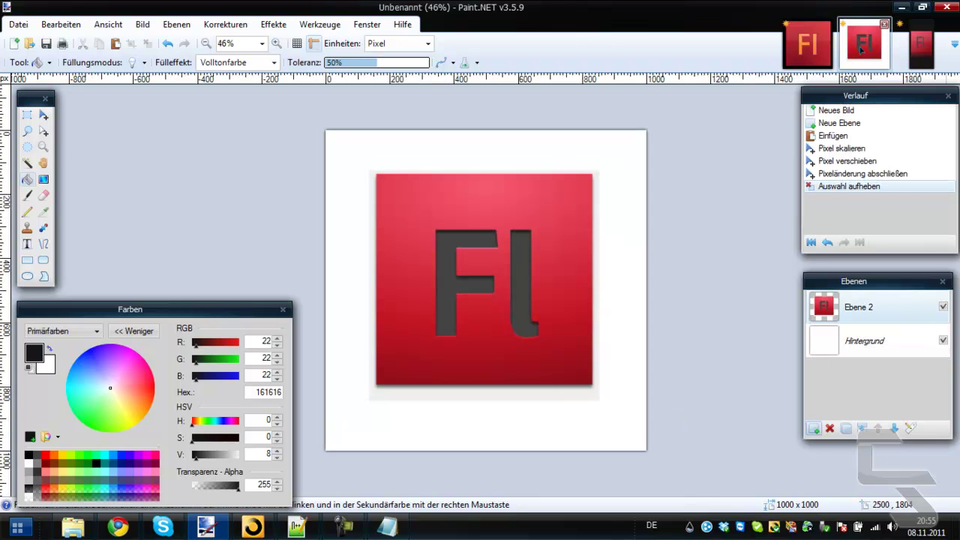
{"action": "left_click", "coordinate": [921, 45]}
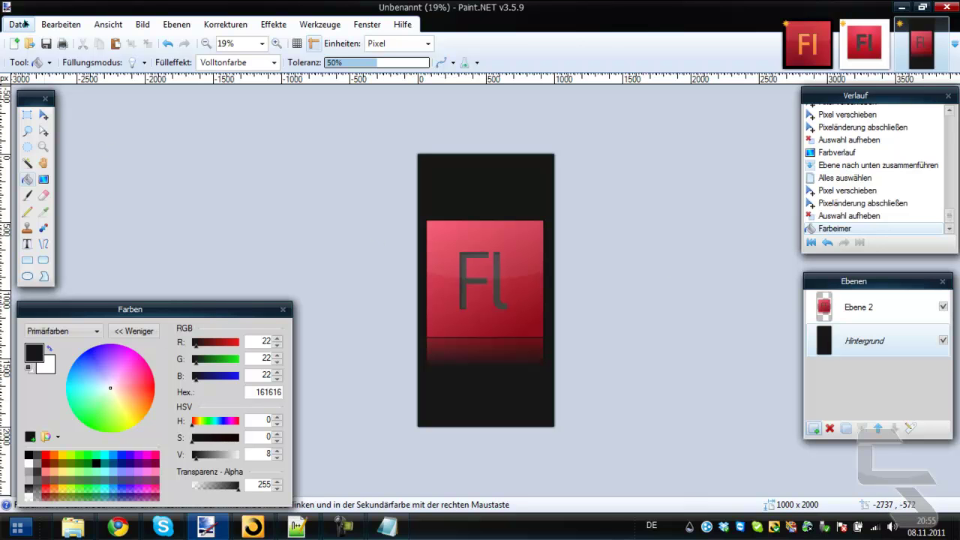